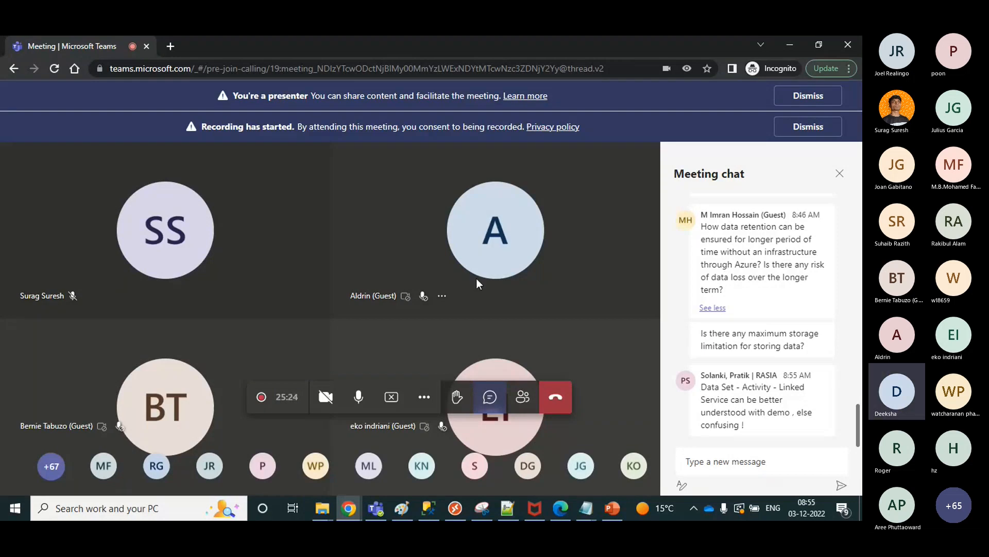
- Switch to the Azure portal browser window and open the list of resource groups
left_click(350, 514)
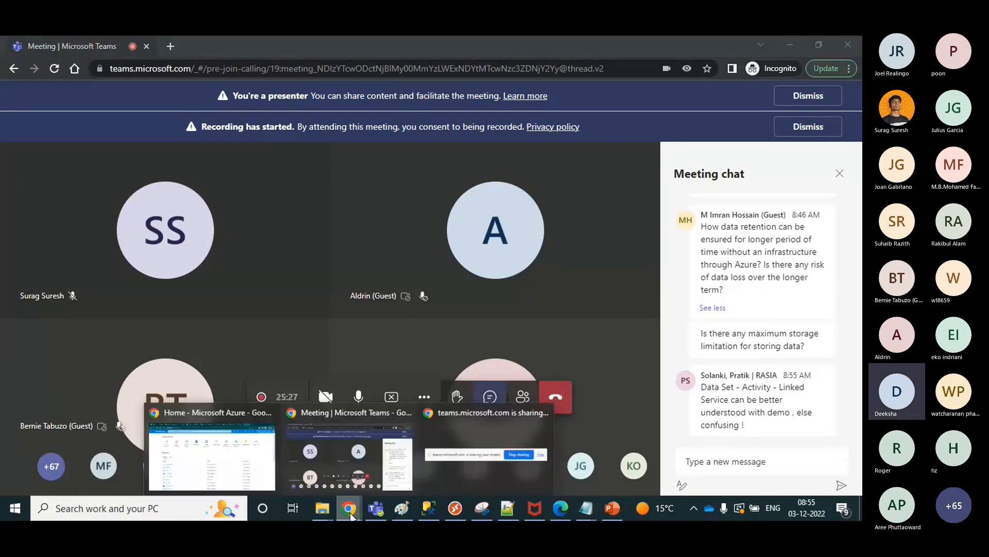
left_click(262, 478)
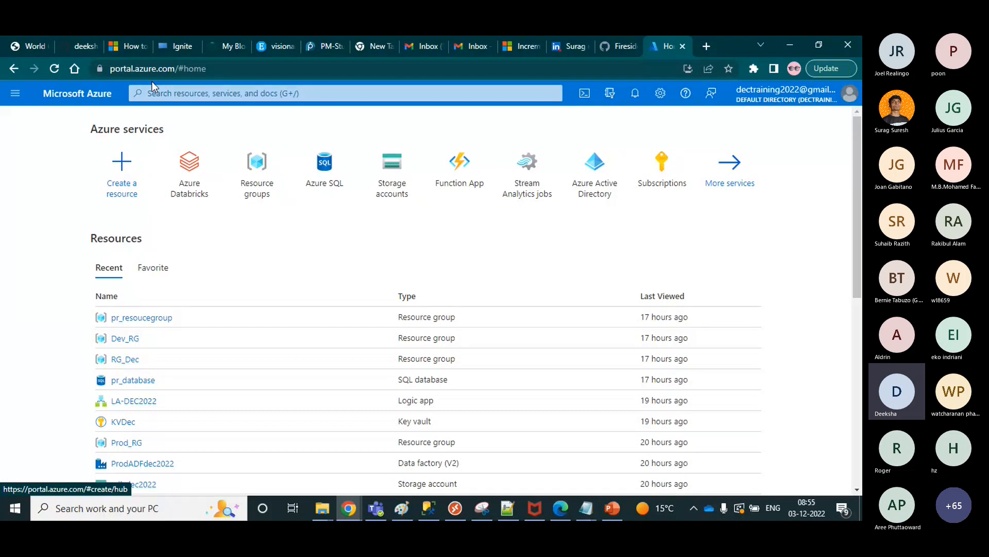
left_click(256, 175)
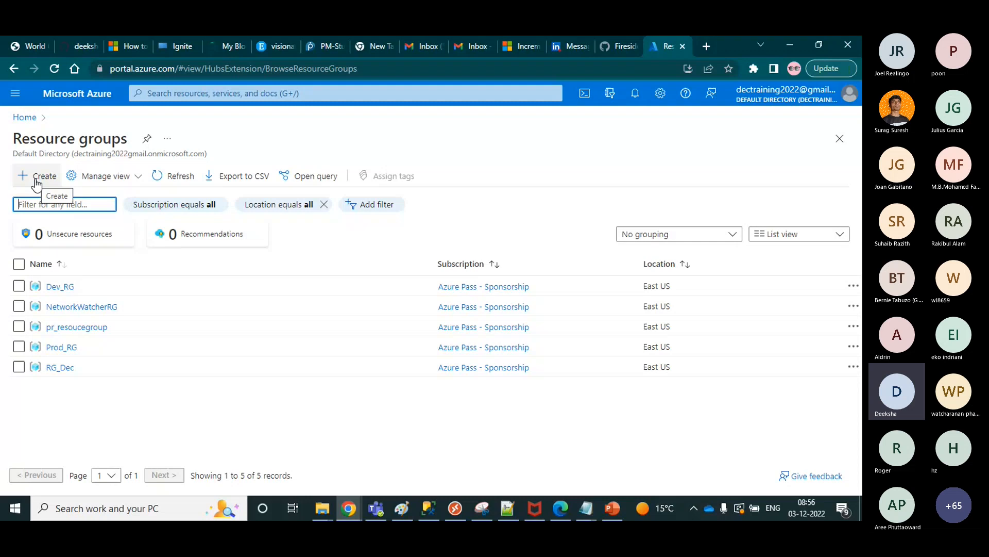
- View the Azure subscriptions list and return to the resource groups
left_click(24, 118)
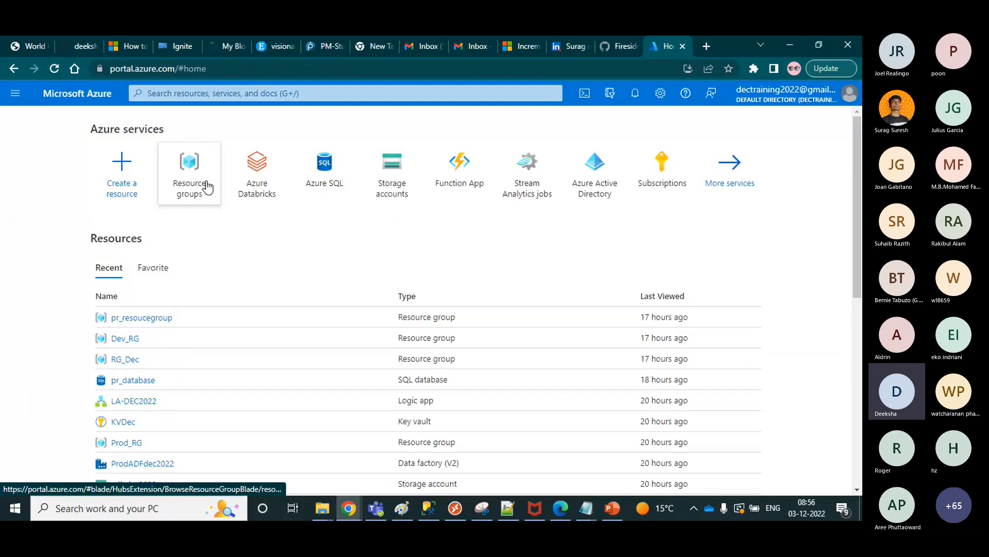
left_click(646, 185)
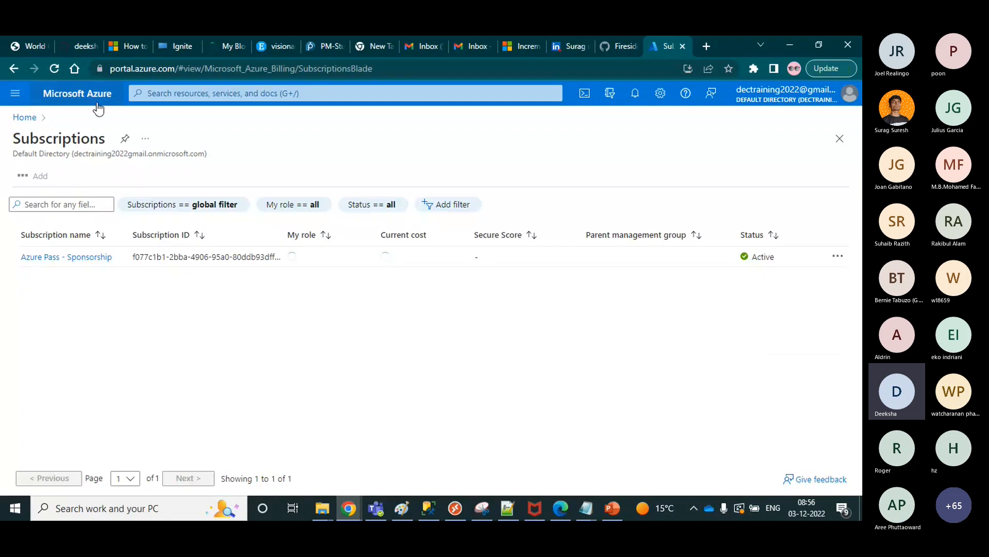
left_click(97, 103)
left_click(239, 188)
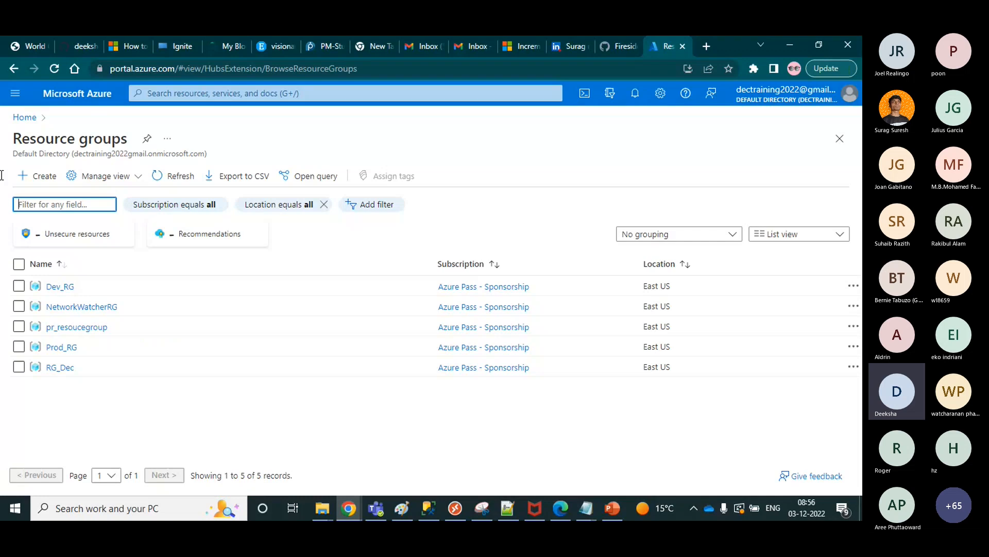
- Begin a new resource group under the Azure Pass - Sponsorship subscription and name it RG_Stayava_Demo
left_click(50, 176)
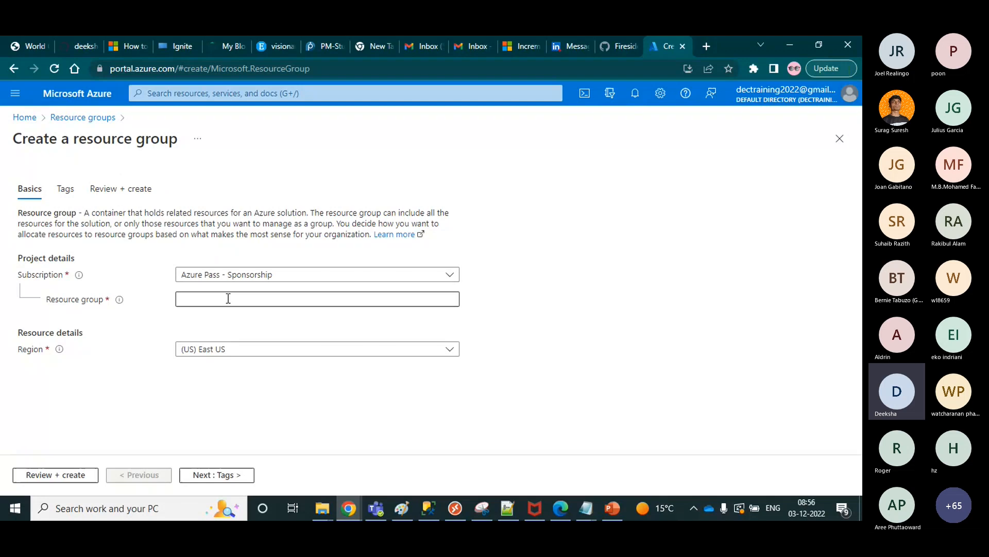
left_click(229, 299)
type("R")
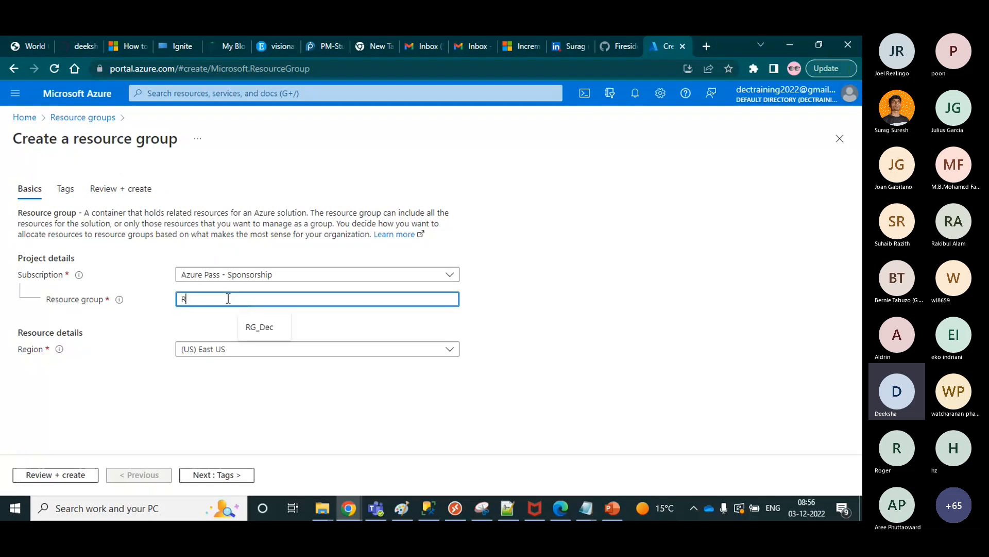
type("G_Staya")
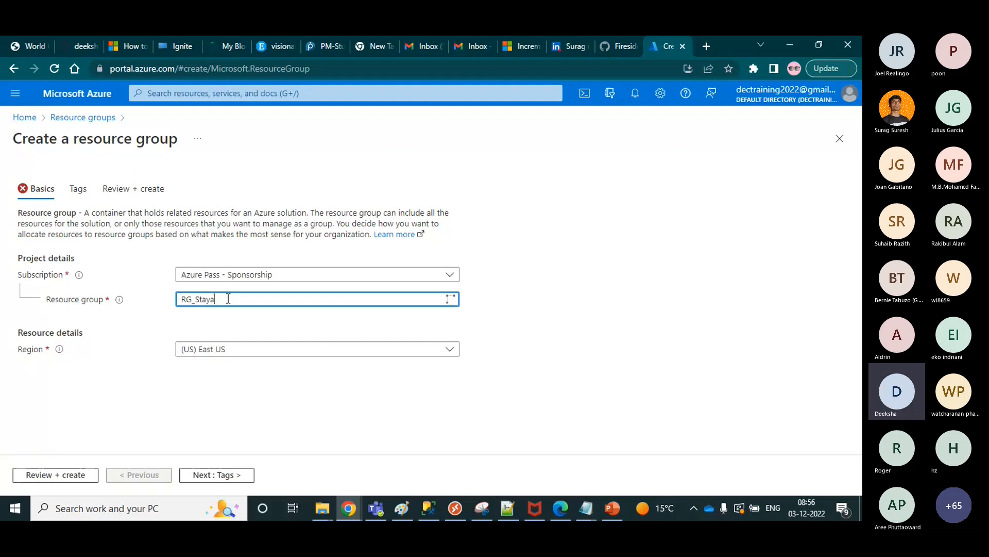
type("va_Demo")
- Examine the regions available for the new resource group without changing the selected region
left_click(214, 350)
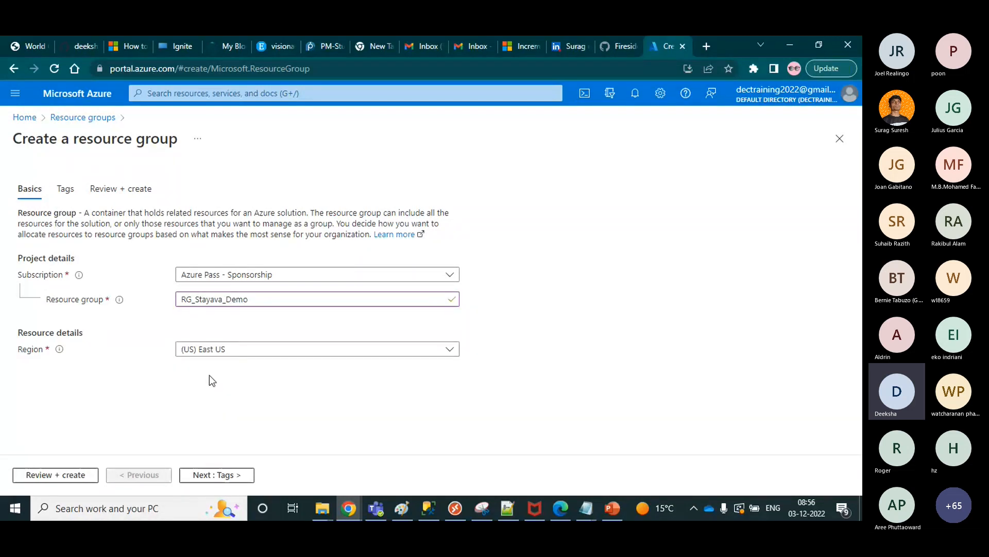
left_click(235, 352)
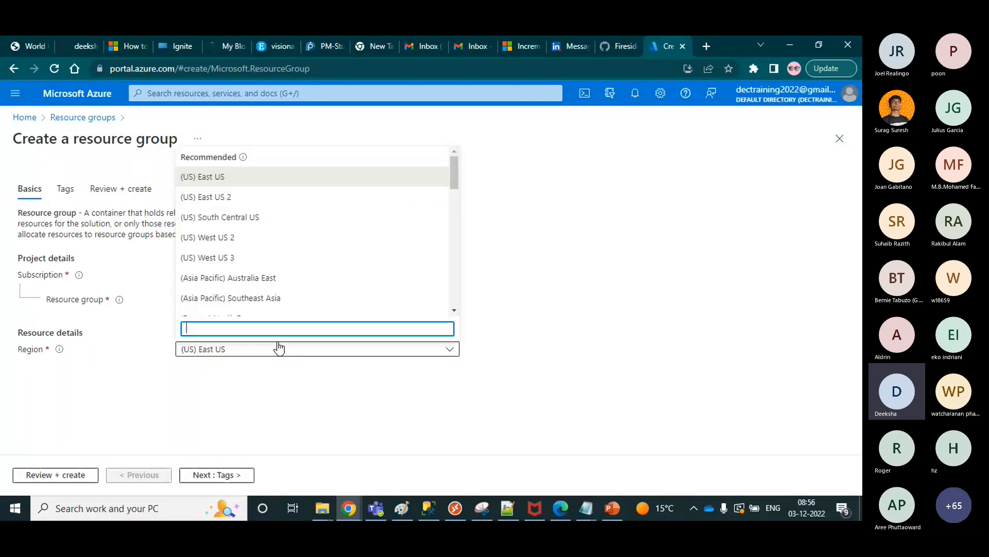
mouse_move(454, 161)
left_mouse_down()
mouse_move(452, 303)
mouse_move(442, 158)
left_mouse_up()
left_click(441, 155)
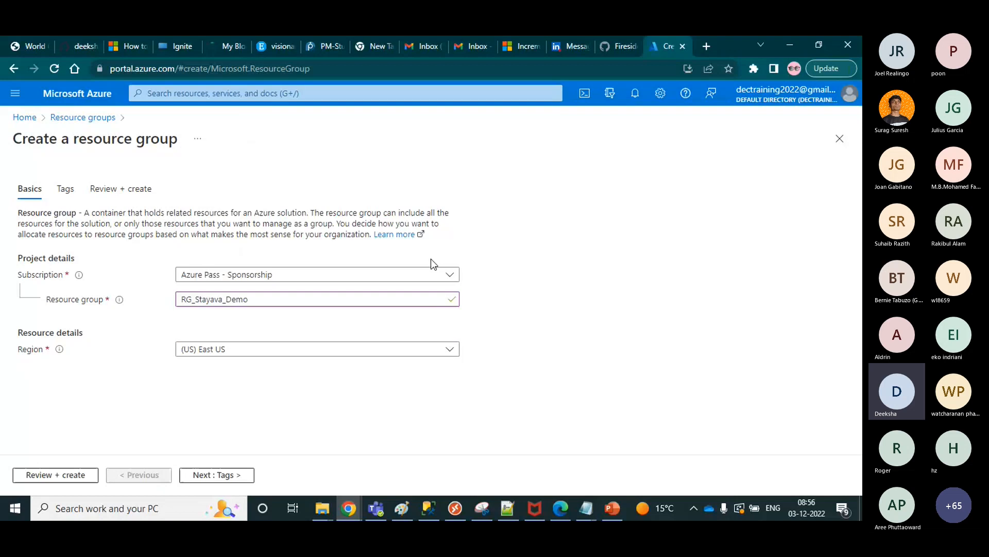
left_click(449, 349)
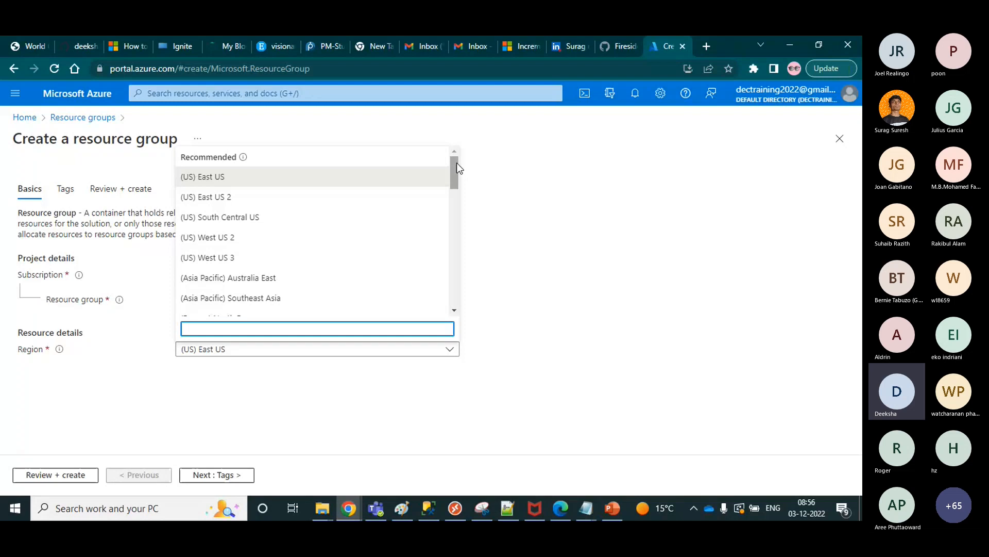
mouse_move(457, 167)
left_mouse_down()
mouse_move(457, 245)
mouse_move(455, 163)
left_mouse_up()
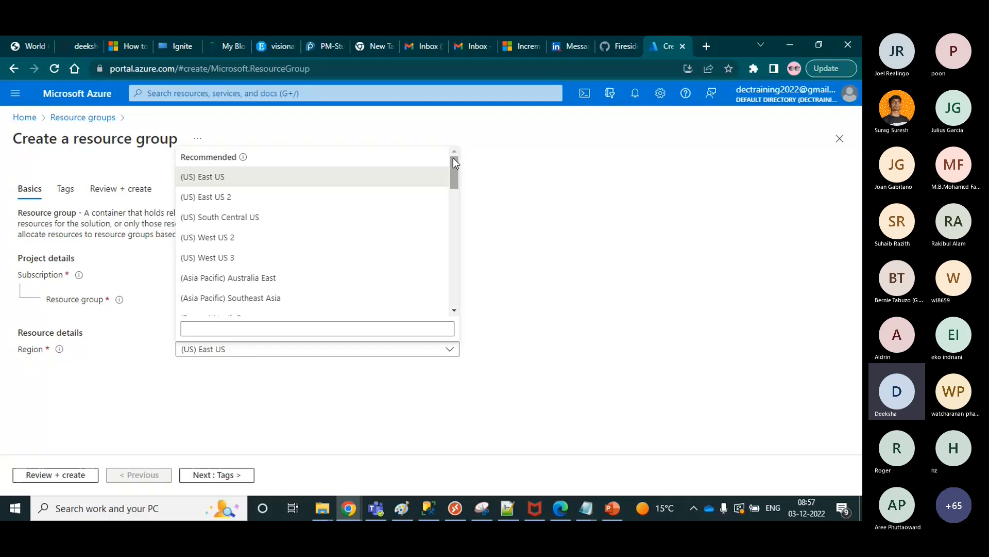
left_click_drag(453, 158, 452, 194)
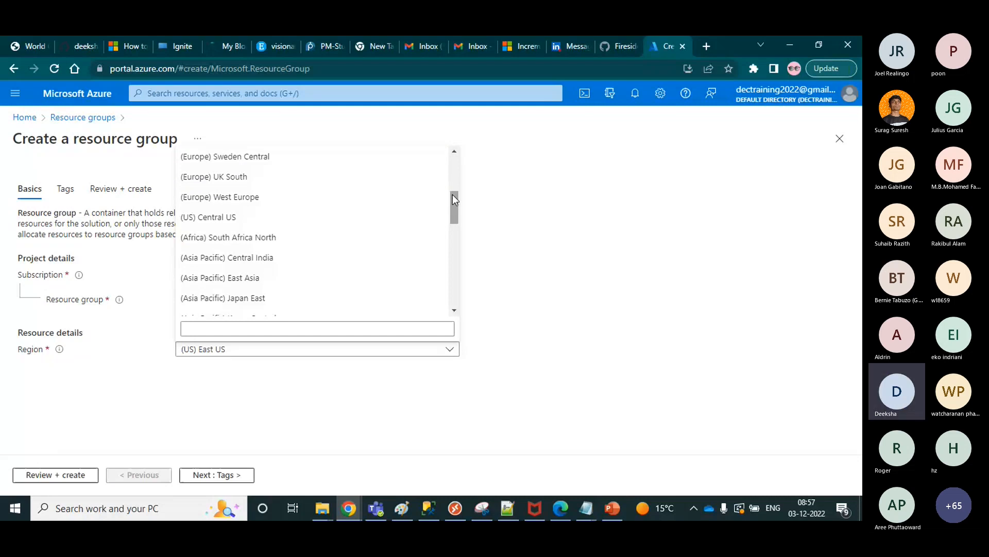
left_click(535, 343)
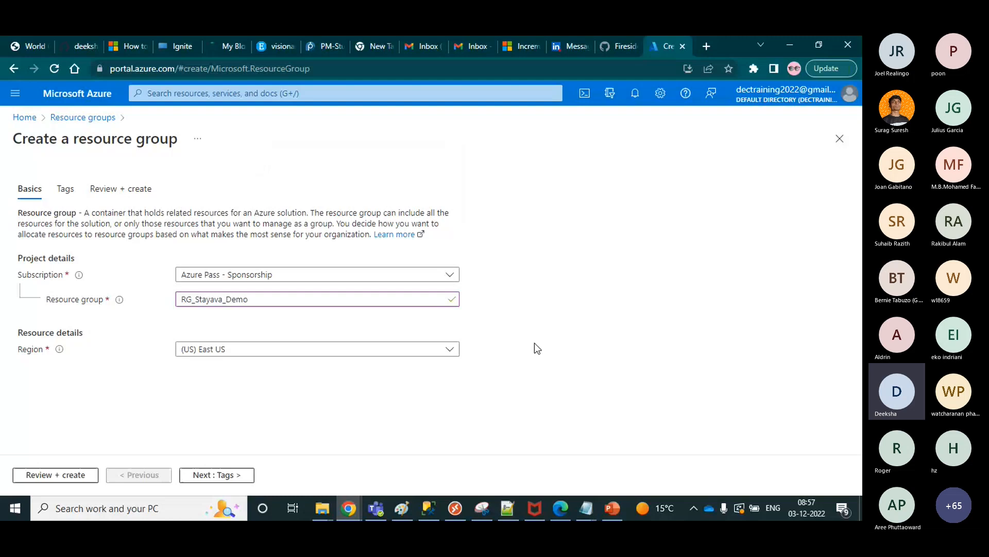
left_click(450, 349)
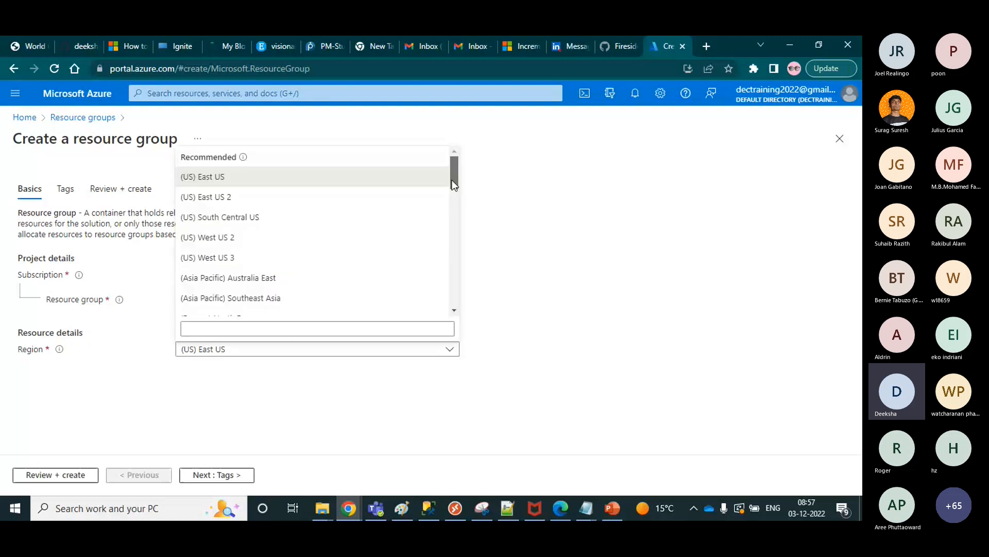
left_click(475, 280)
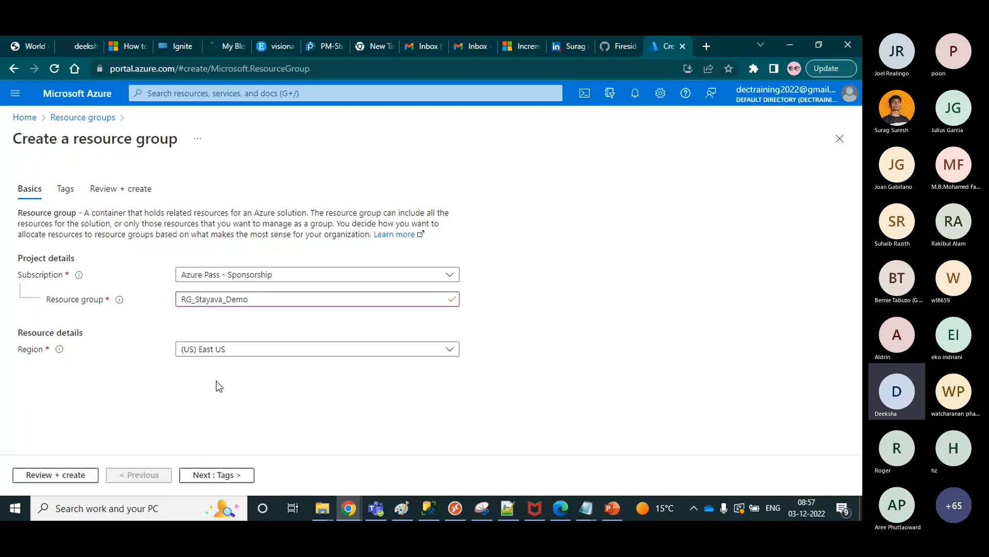
- Add an Environment tag with the value Dev to the new resource group
left_click(216, 474)
left_click(82, 274)
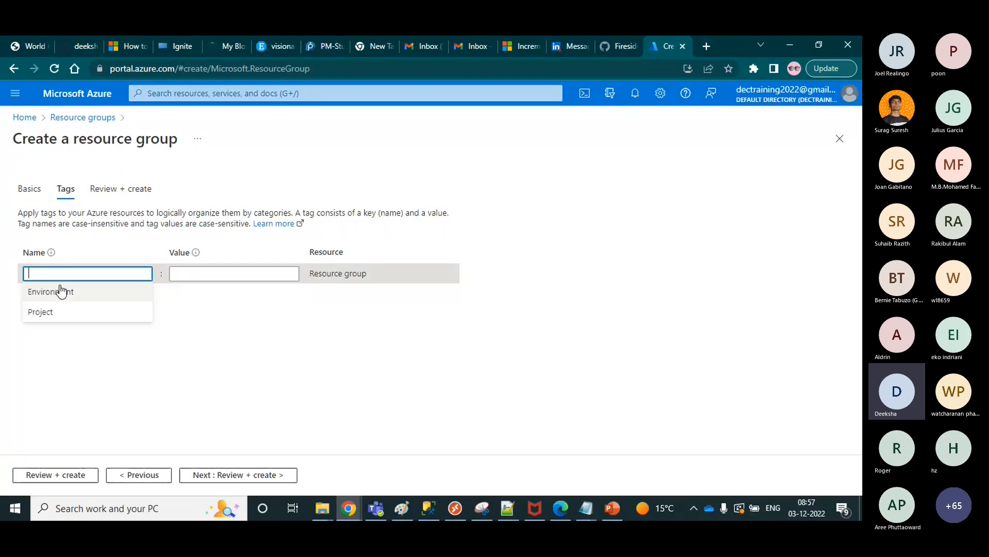
left_click(62, 292)
left_click(207, 275)
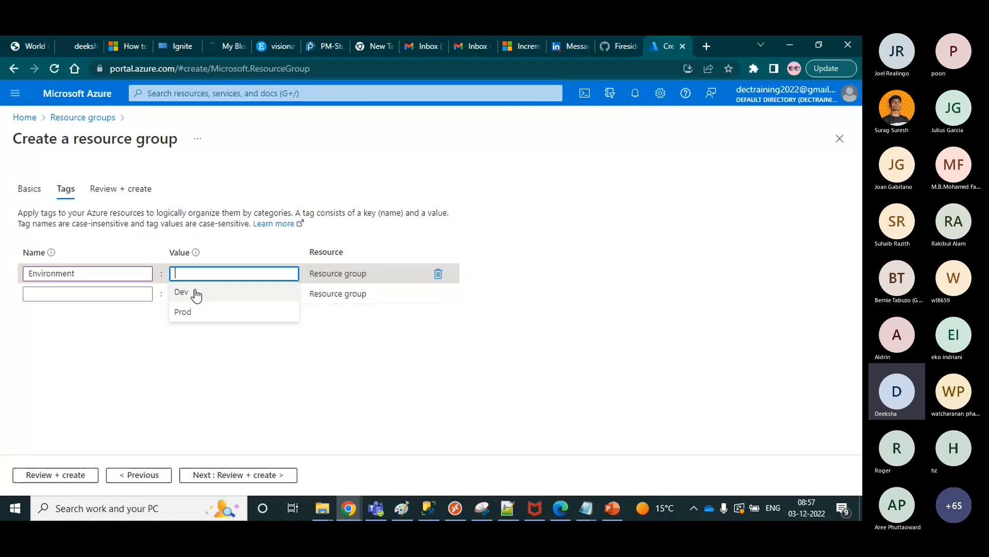
left_click(197, 295)
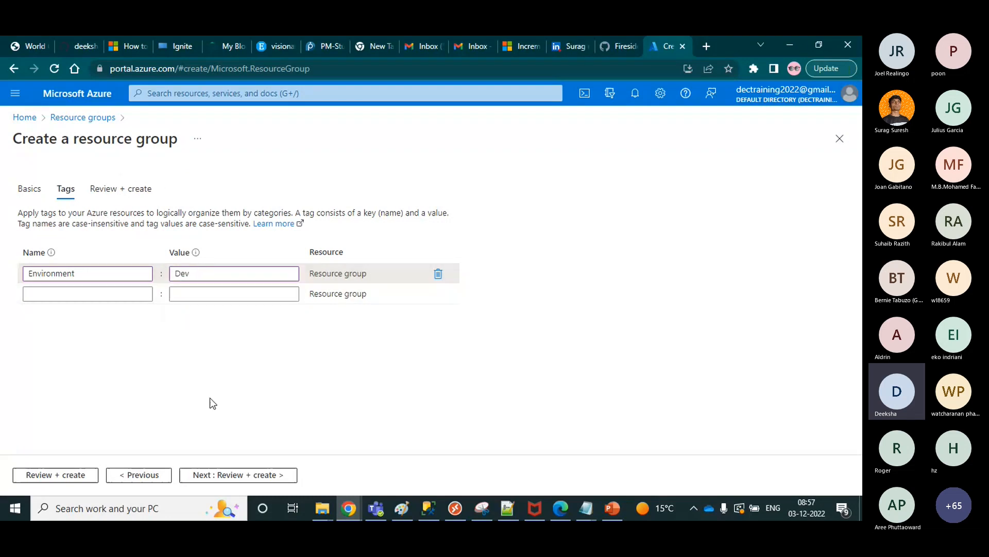
- Review and create the resource group, and open RG_Stayava_Demo from the resource group list
left_click(223, 474)
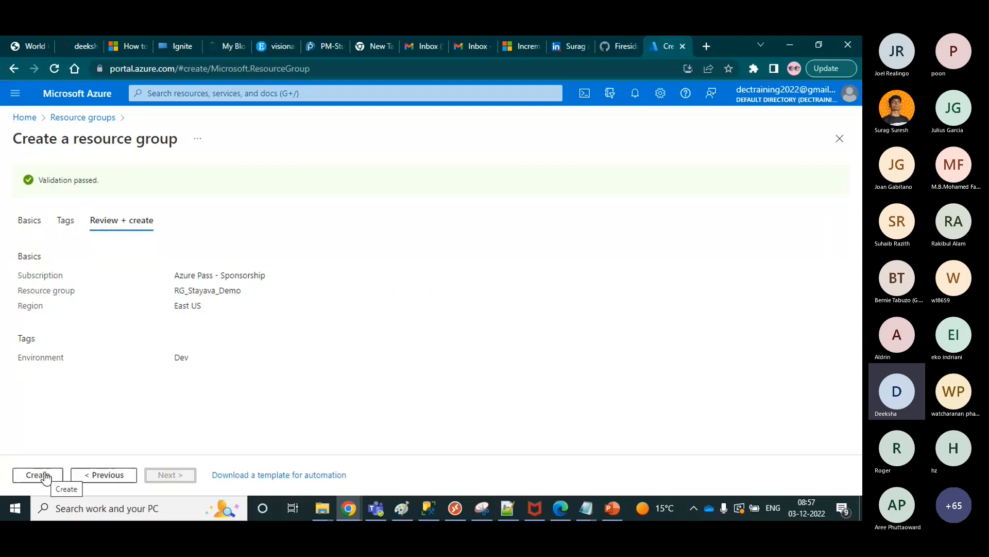
left_click(45, 476)
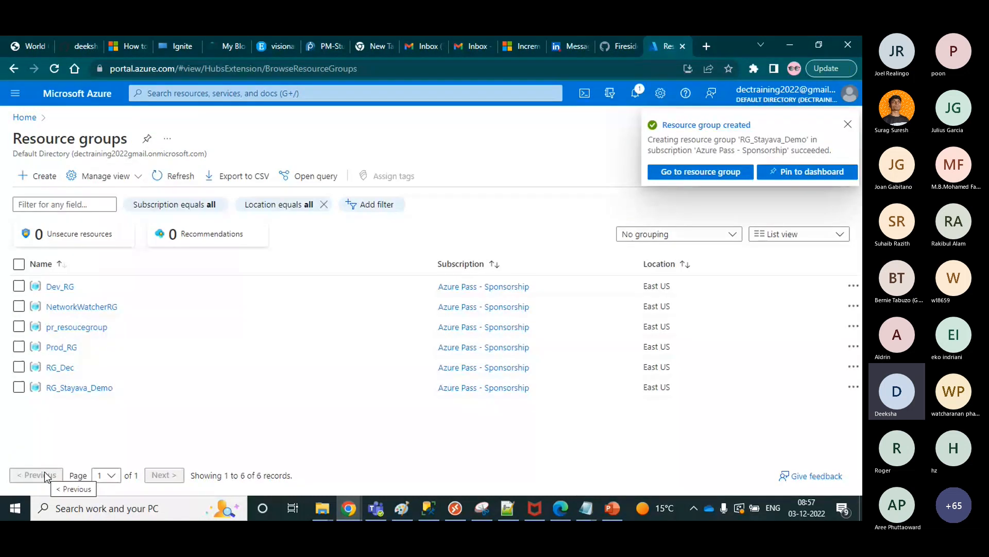
left_click(76, 390)
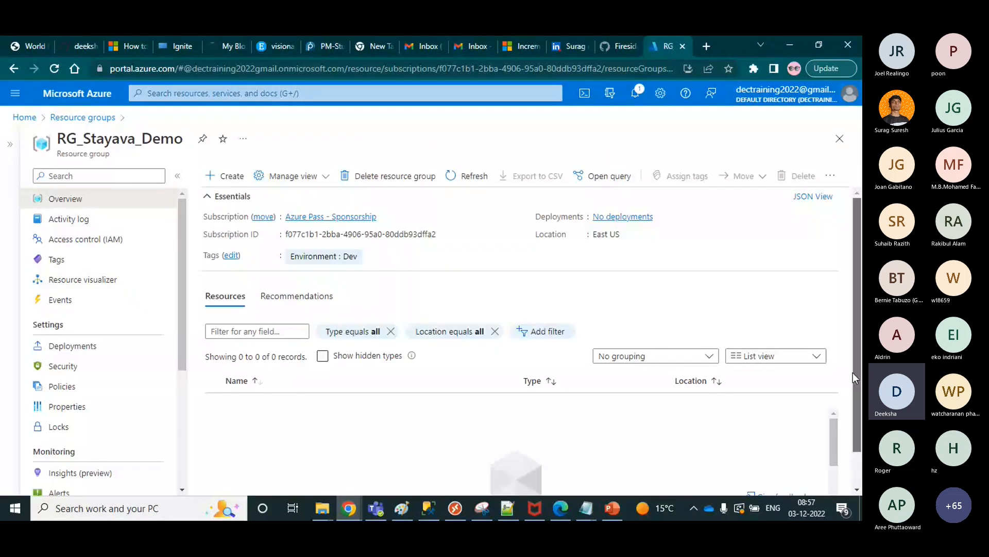
- Find Microsoft's Data Factory service in the Marketplace and start creating it within RG_Stayava_Demo
left_click(224, 175)
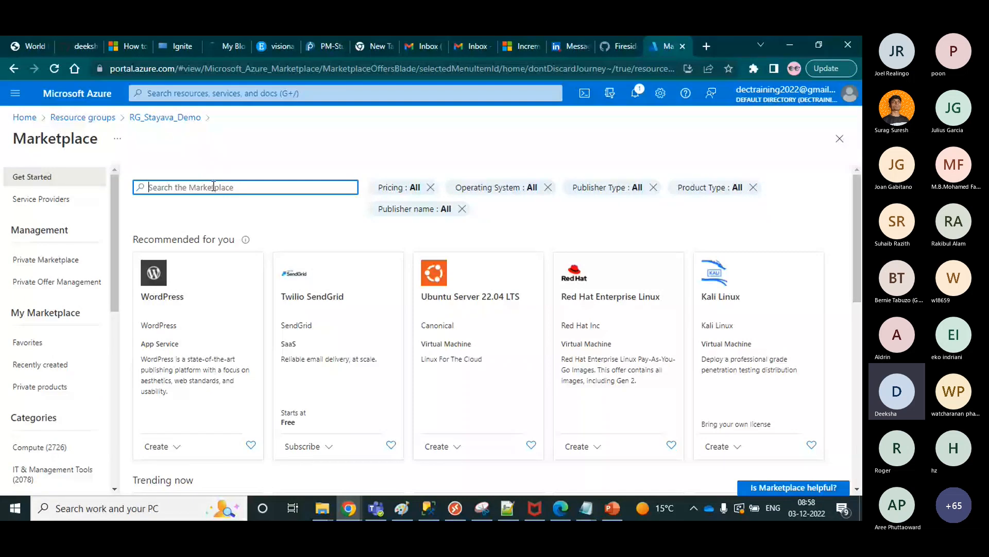
type("data gactory")
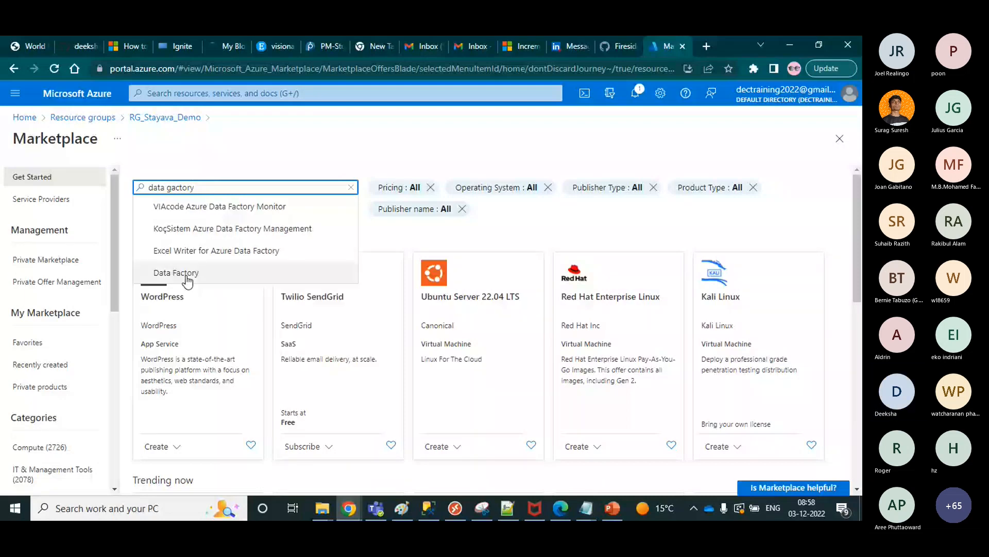
left_click(187, 281)
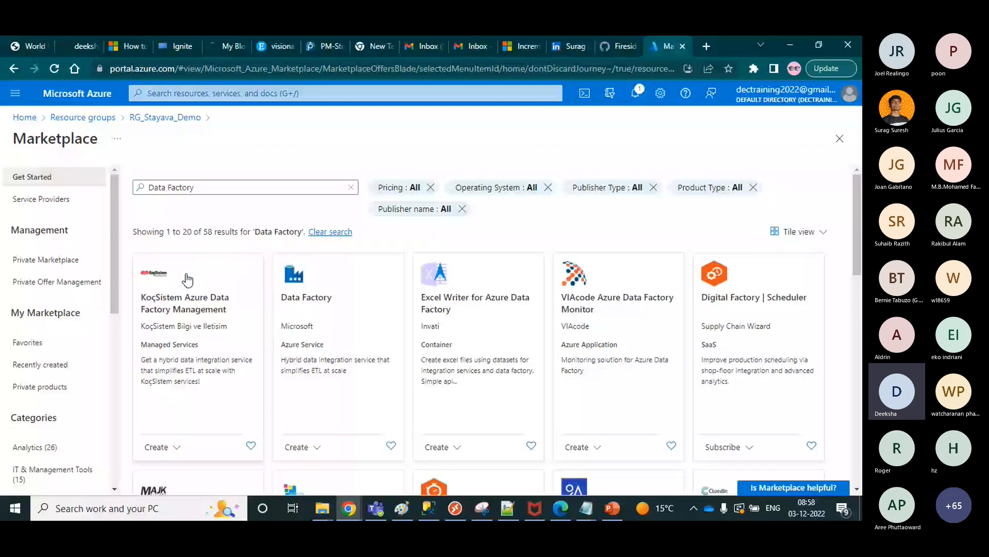
left_click(303, 448)
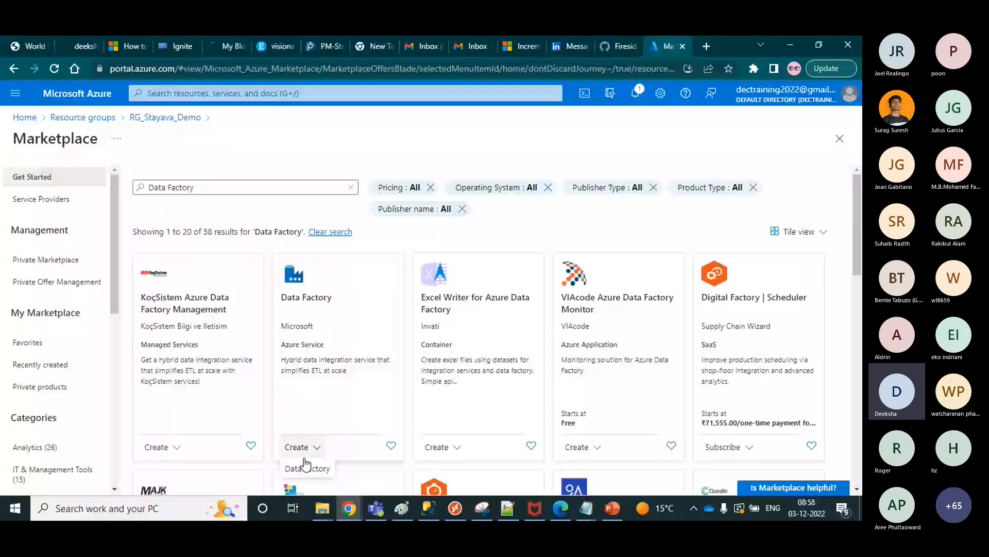
left_click(306, 467)
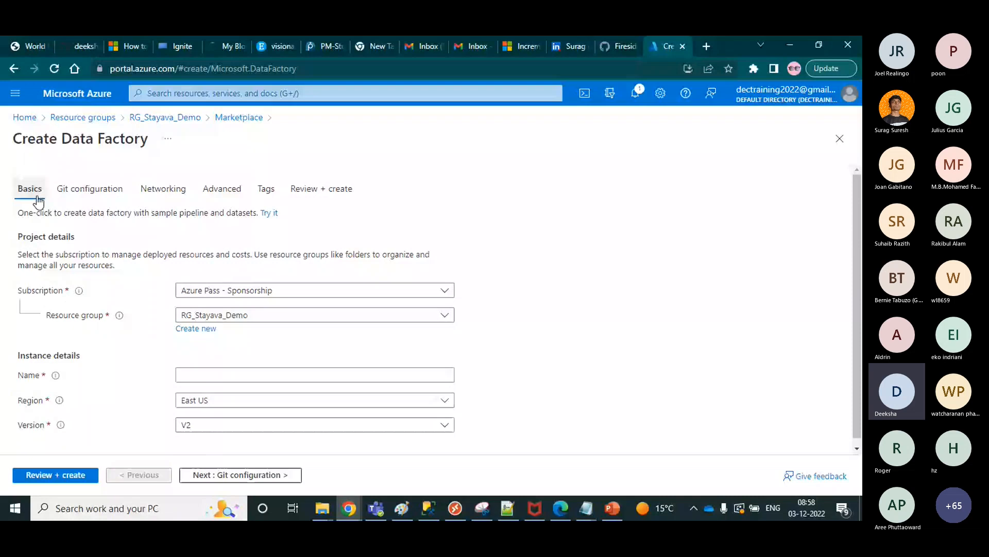
- Keep RG_Stayava_Demo as the resource group and name the new data factory ADFDtyavaDev
left_click(336, 319)
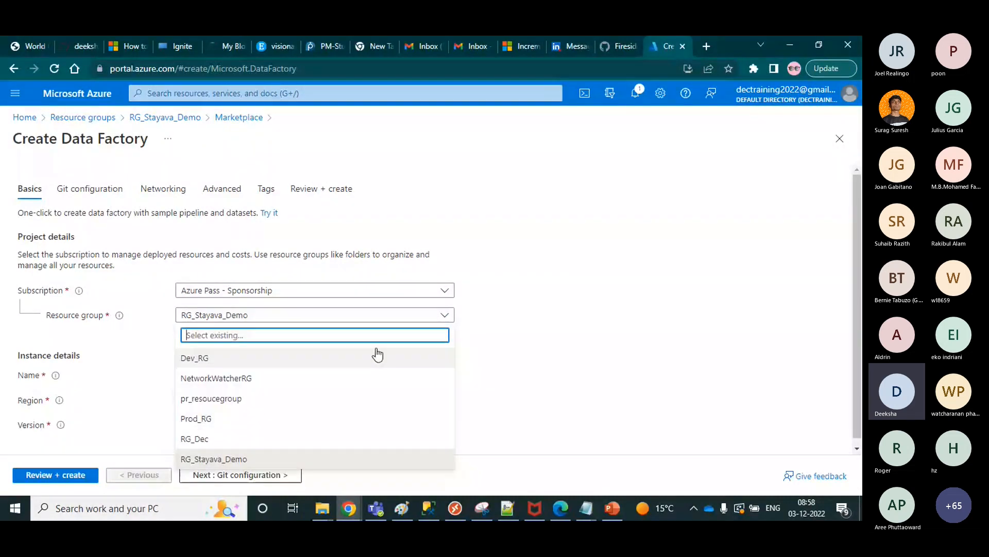
left_click(513, 327)
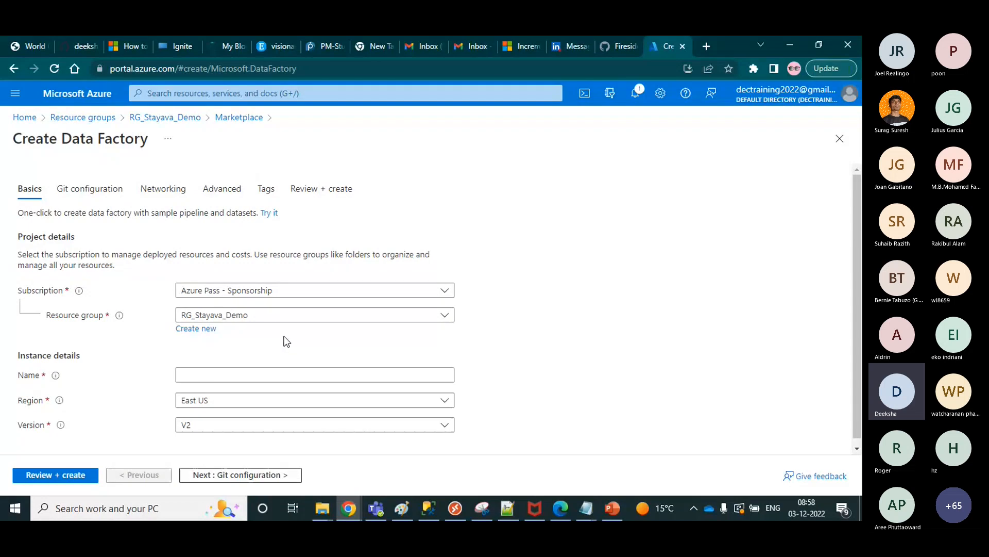
scroll(406, 364, "down", 1)
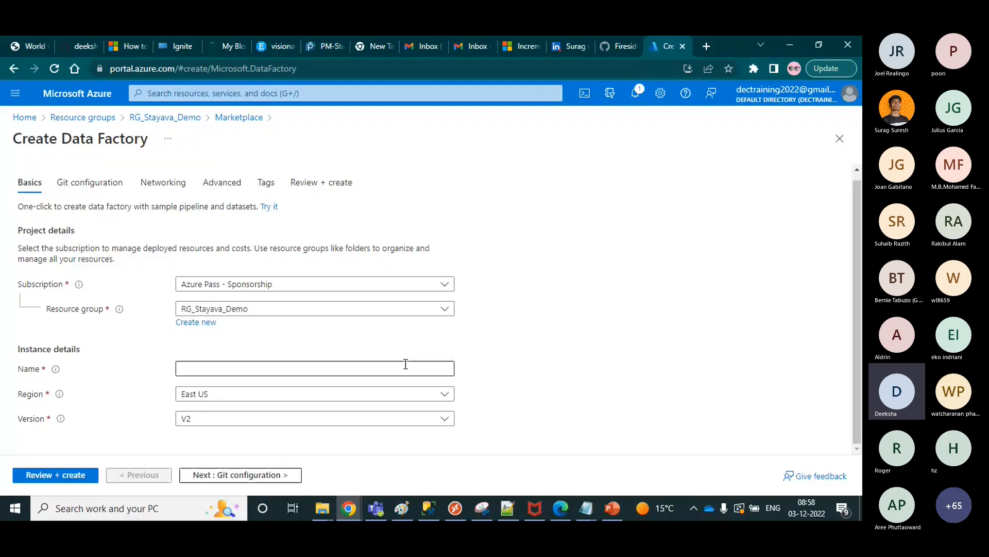
left_click(405, 366)
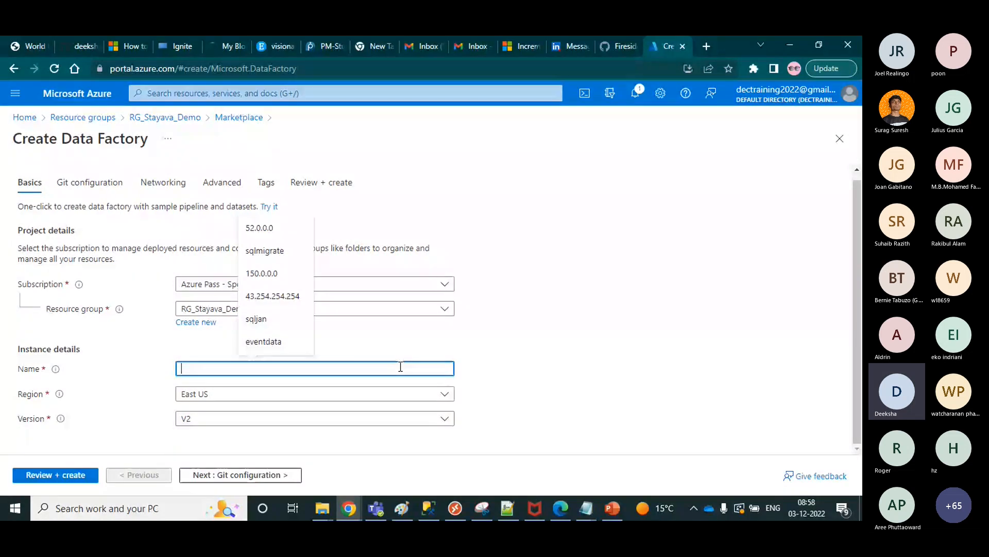
type("ADF")
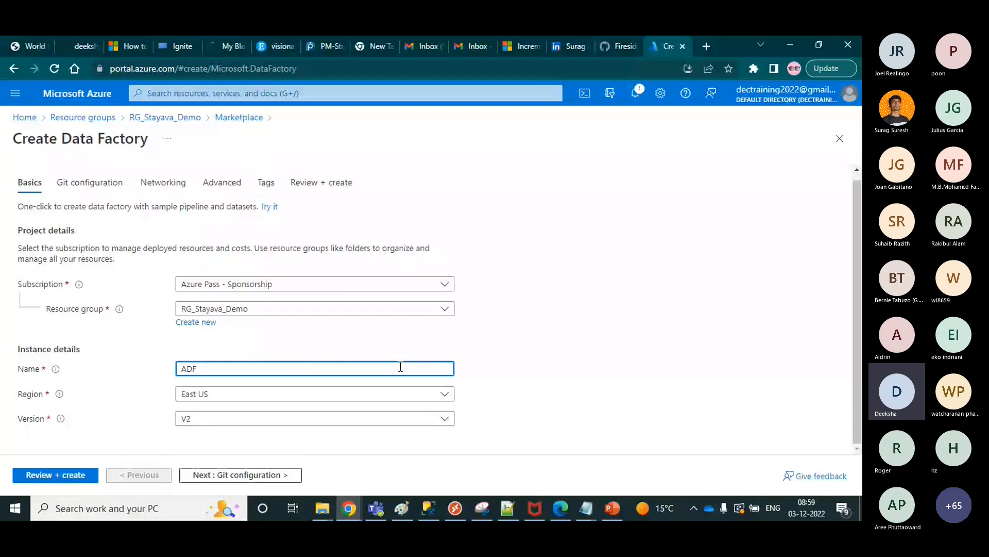
type("styava")
key("Left")
key("Left")
key("Left")
key("Left")
key("Left")
key("BackSpace")
type("D")
left_click(401, 366)
type("Dev")
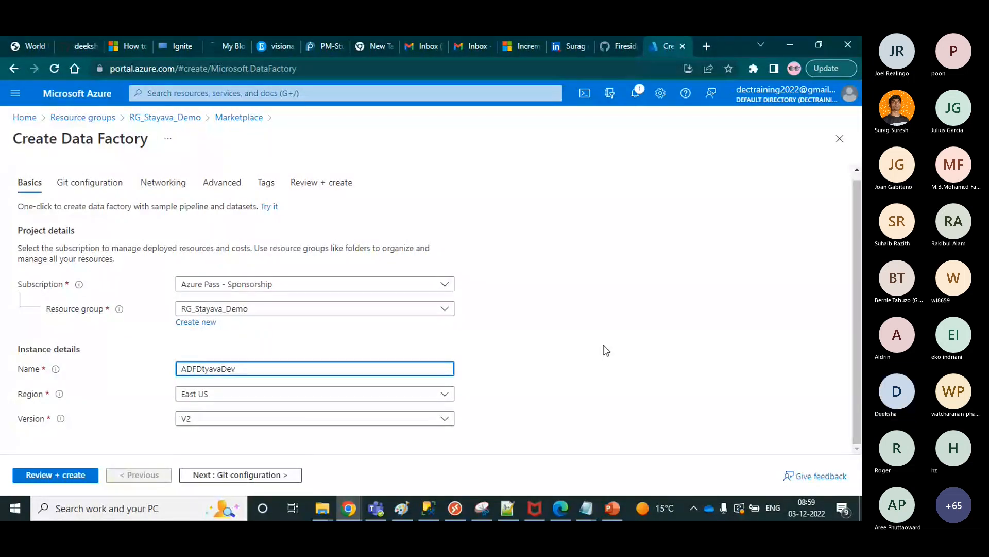
- Correct the new data factory's name to ADFStyavaDev and keep its version as V2
left_click(599, 349)
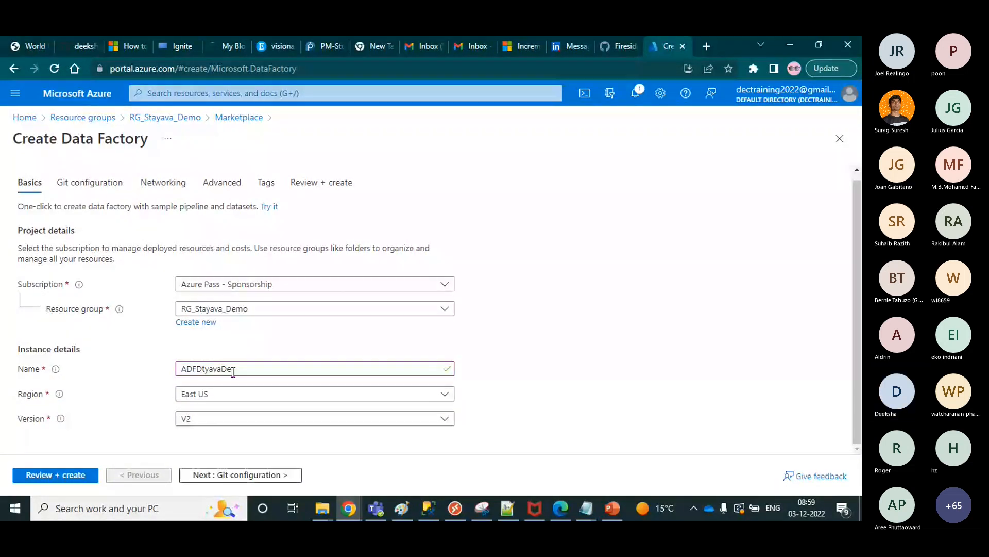
left_click(203, 369)
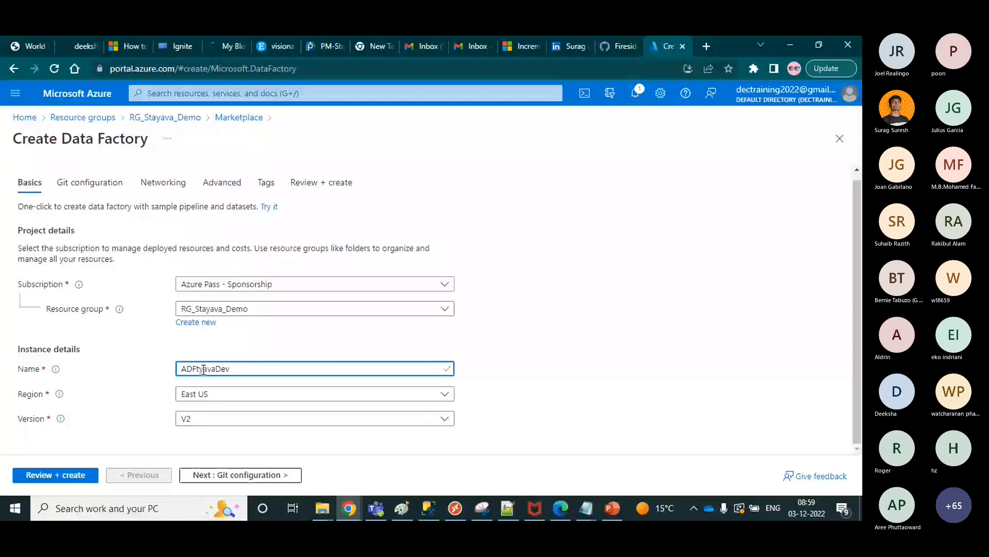
key("BackSpace")
type("S")
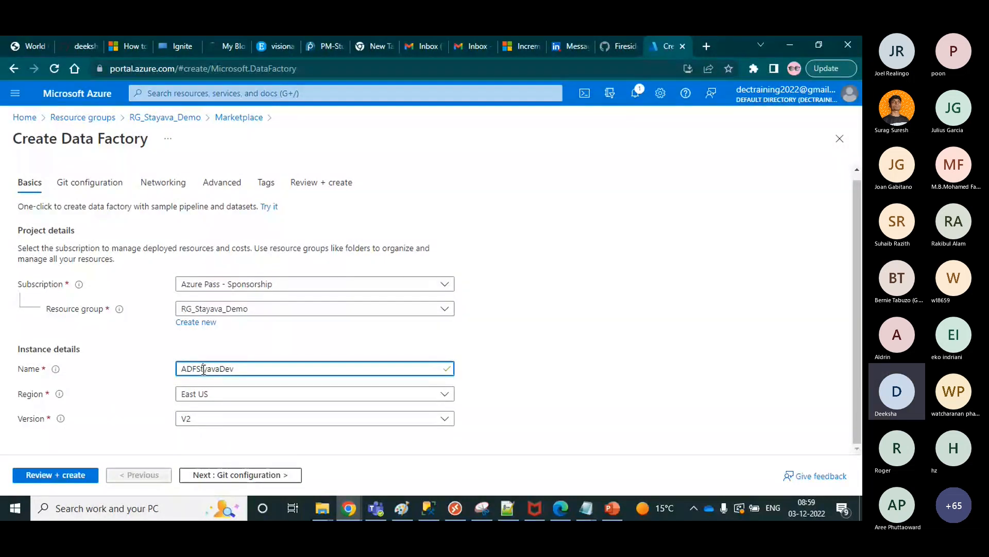
left_click(565, 413)
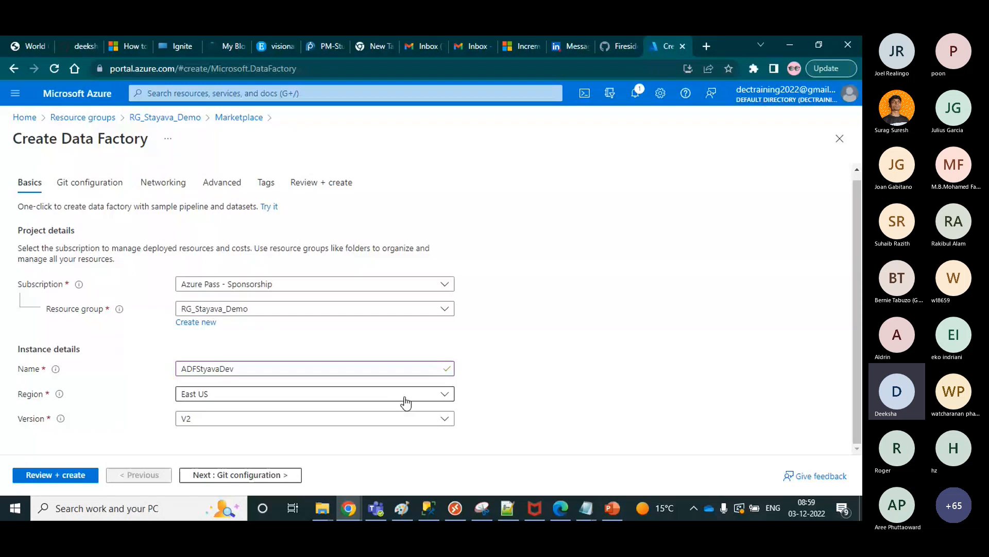
left_click(402, 425)
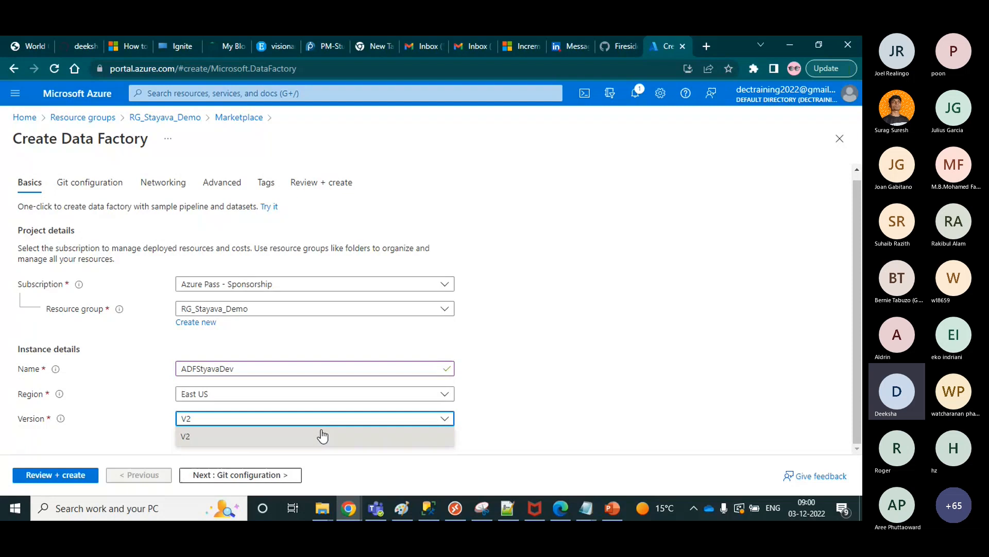
left_click(506, 399)
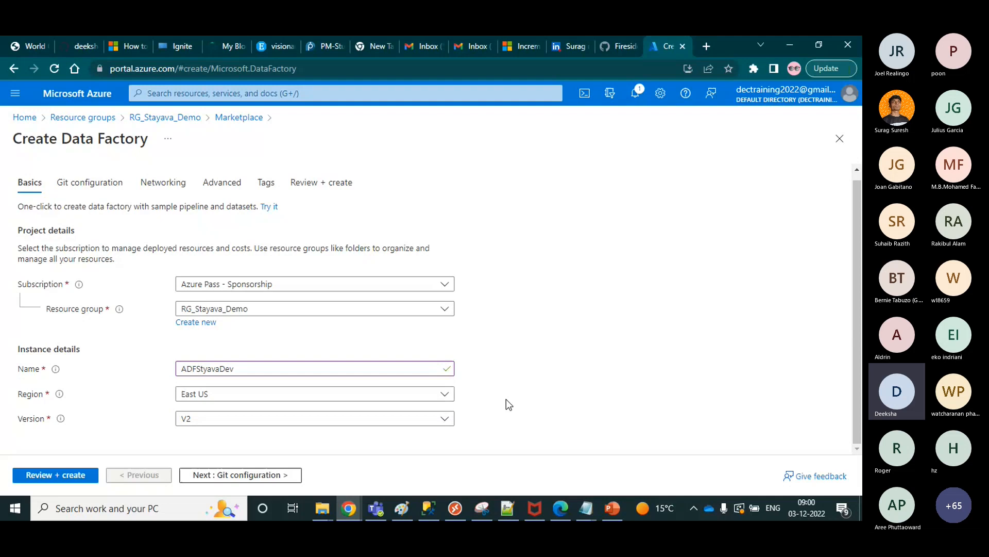
- Leave Git to be configured later, review the data factory settings and create ADFStyavaDev
left_click(228, 476)
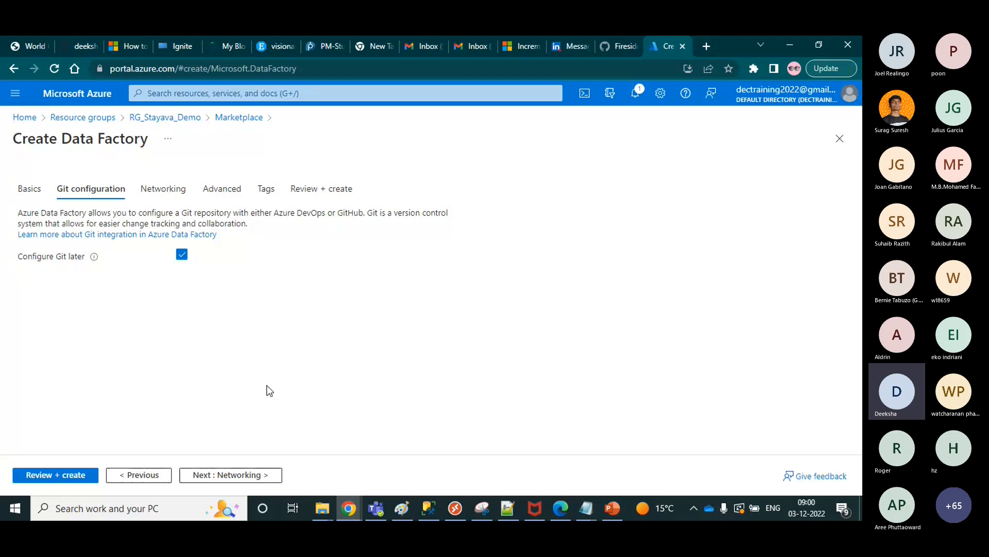
left_click(182, 254)
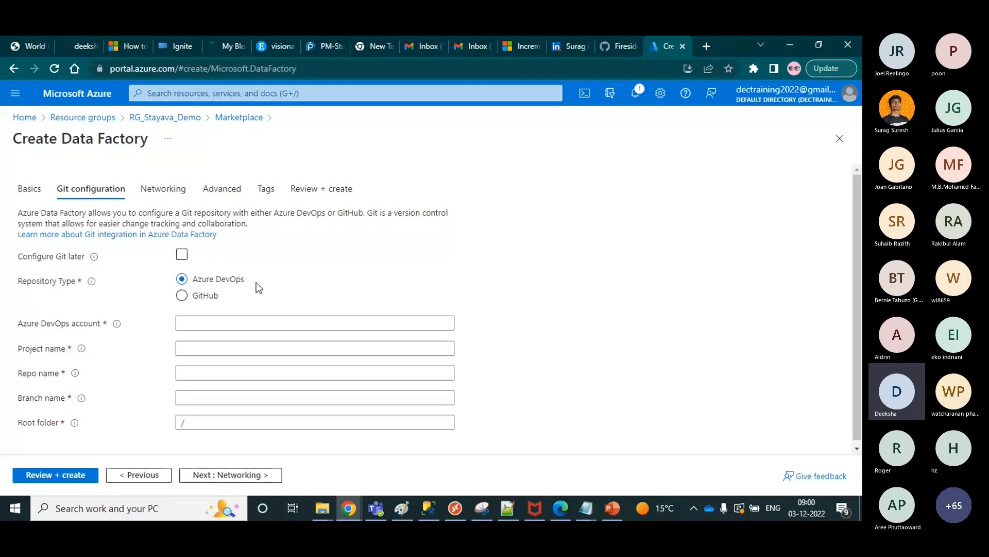
left_click(182, 255)
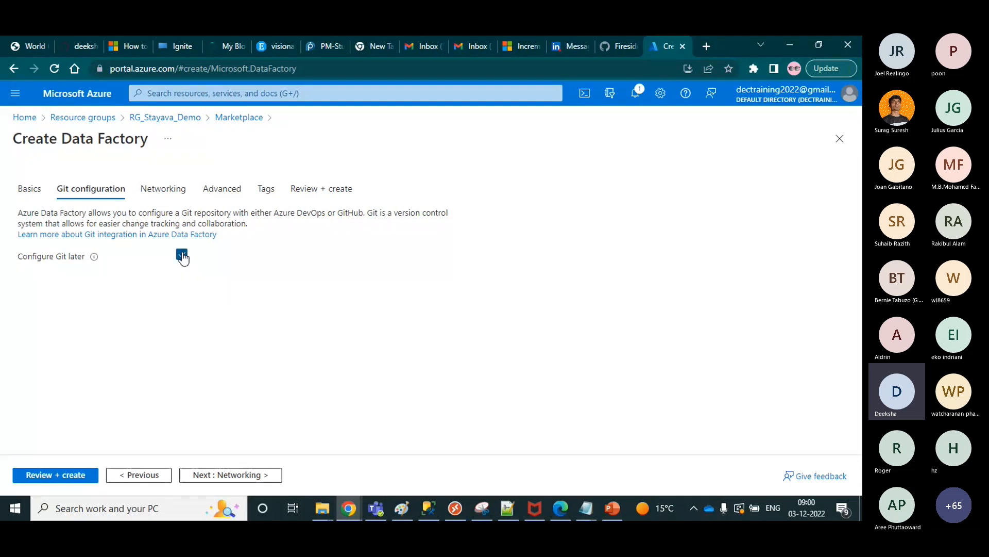
left_click(68, 476)
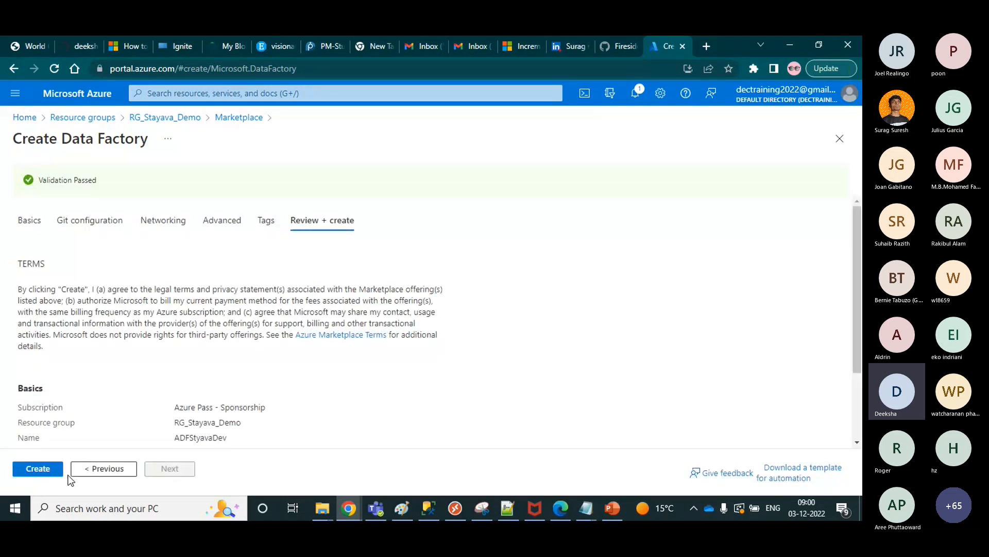
left_click(41, 469)
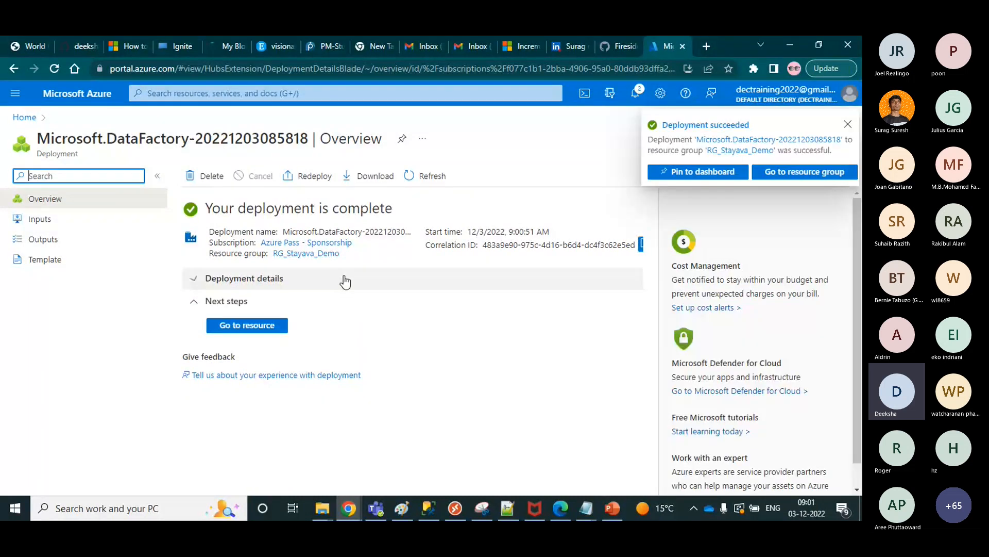
- Duplicate the deployment page in a second browser tab and return to the original page
right_click(680, 38)
left_click(678, 127)
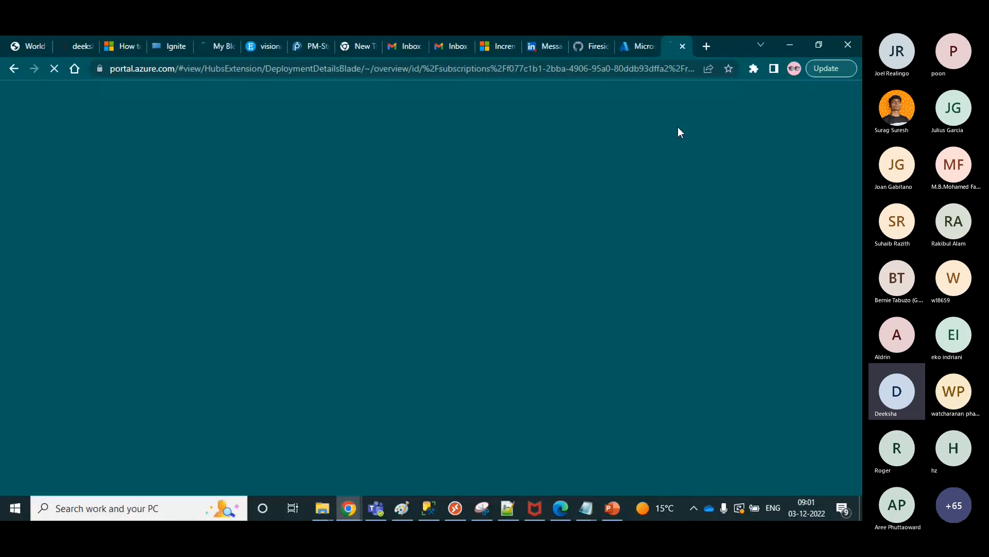
left_click(617, 35)
- Open the deployed ADFStyavaDev resource and launch its Azure Data Factory Studio, dismissing the Git repository notice
left_click(249, 324)
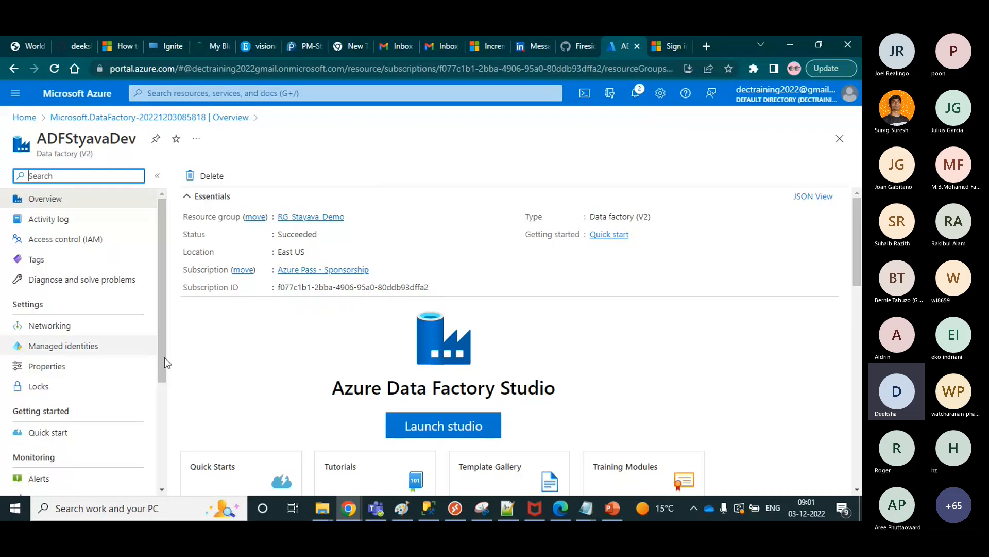
left_click(410, 422)
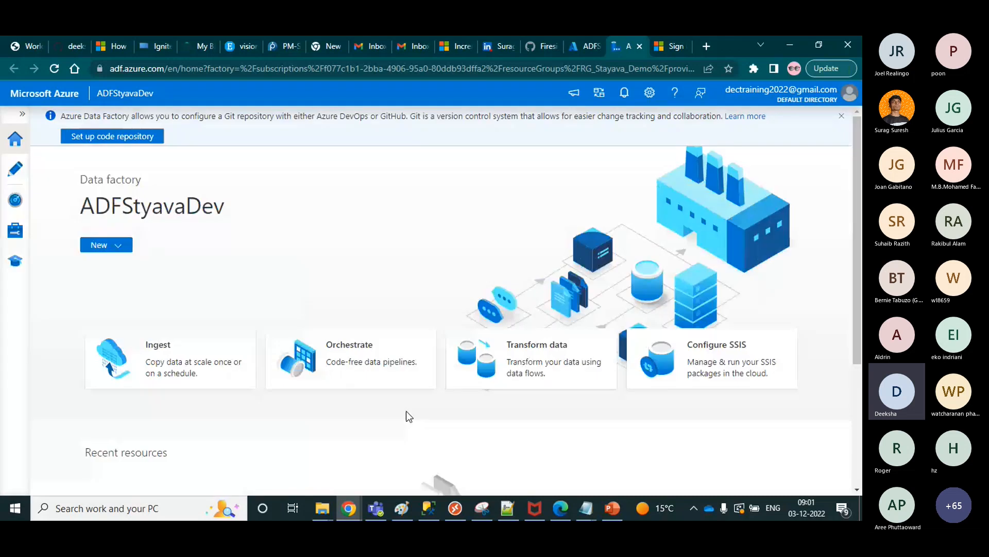
double_click(121, 69)
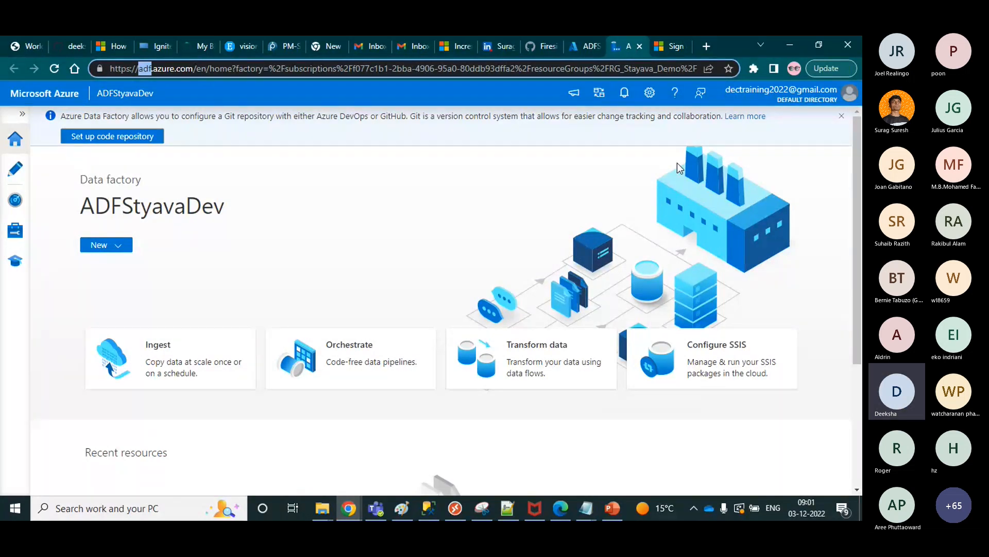
left_click(842, 116)
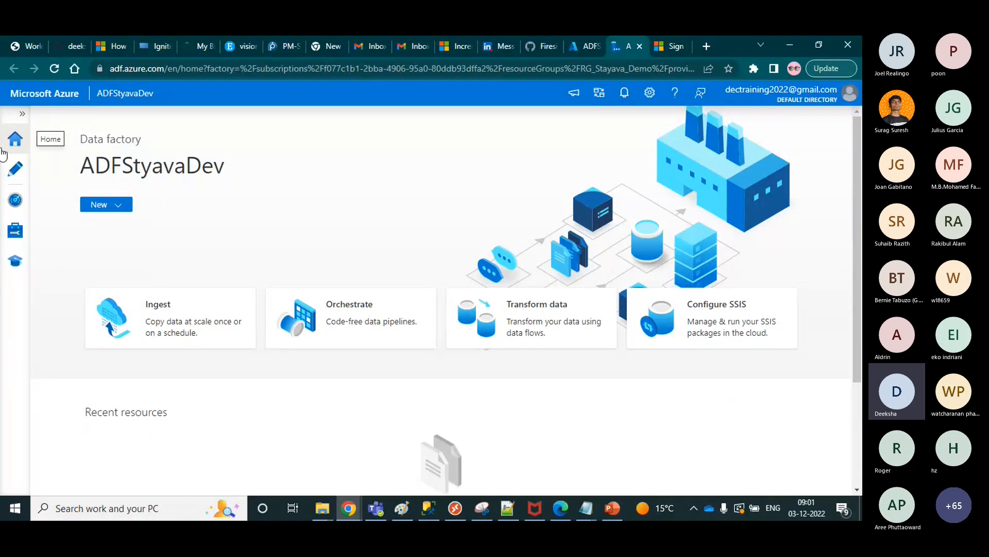
- Expand the studio's navigation and look through the Author, Monitor and Manage pages
left_click(22, 113)
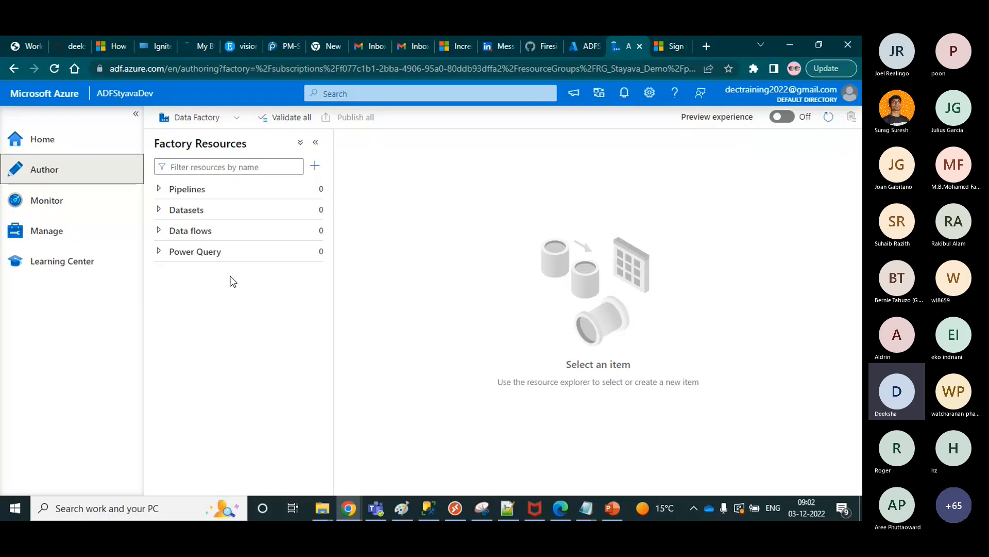
left_click(47, 201)
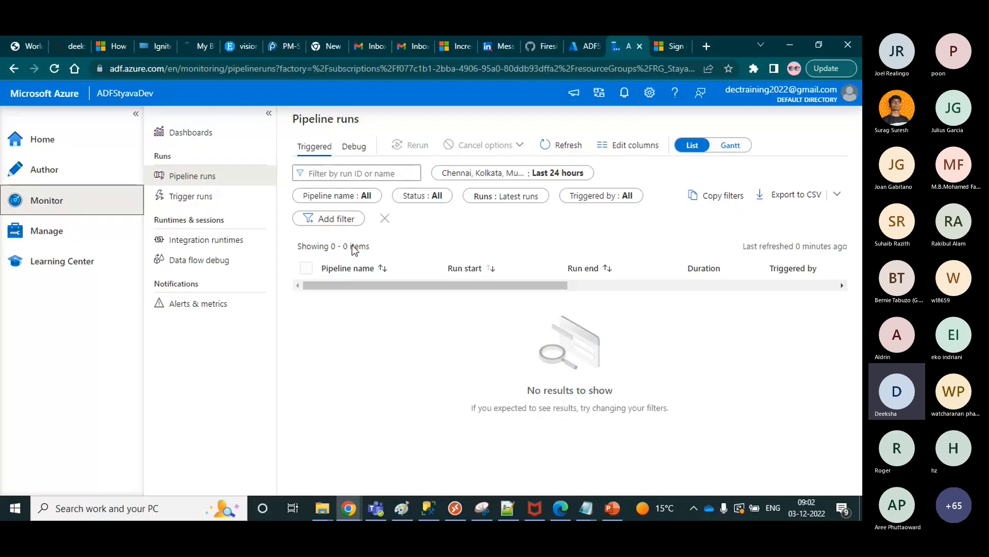
left_click(99, 244)
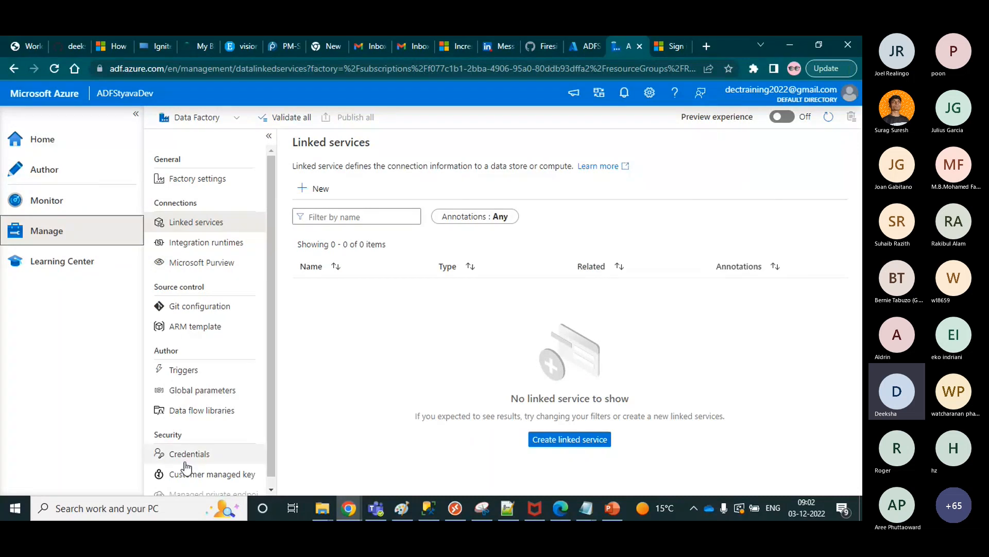
- Examine the learning resources in the Learning Center, and return to the studio's home page, dismissing the Git notice
left_click(109, 264)
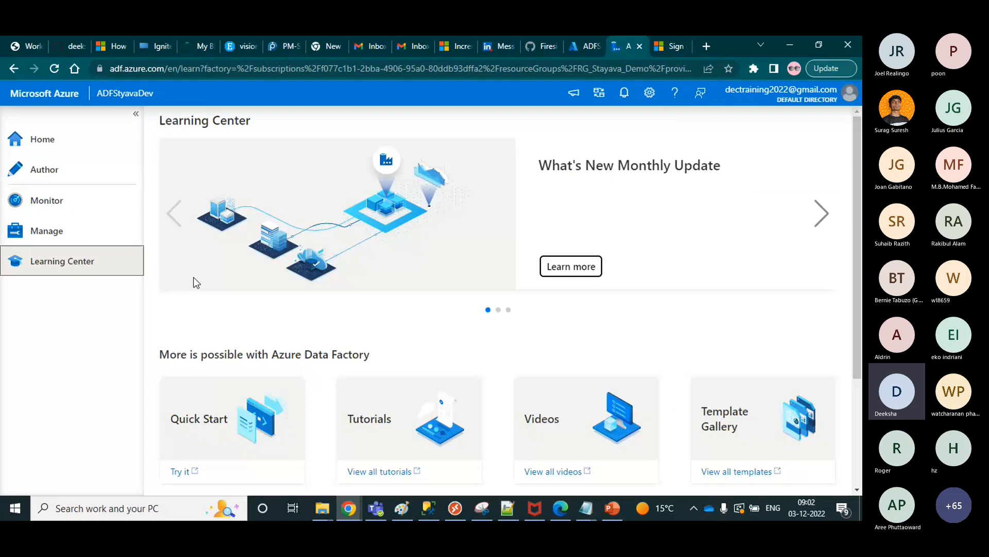
scroll(194, 278, "down", 3)
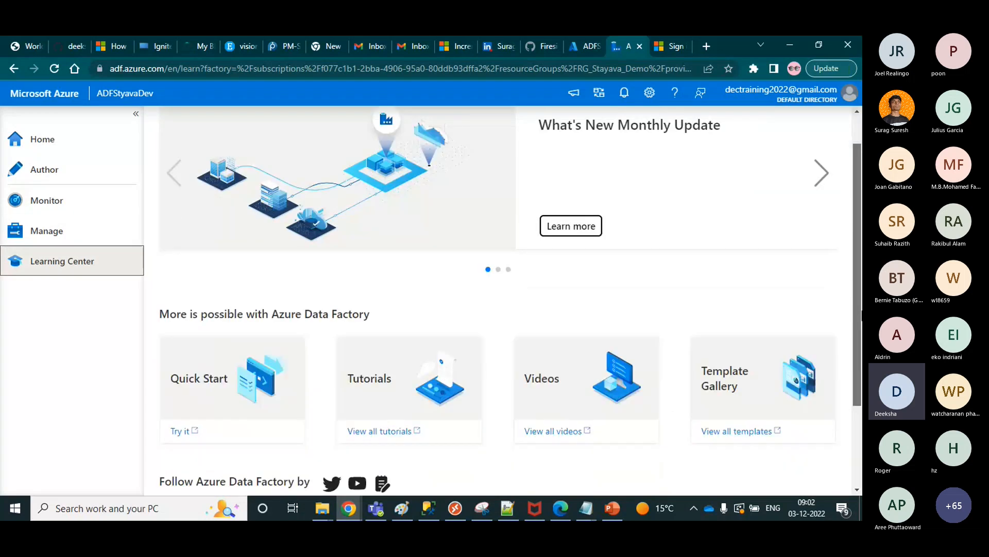
left_click_drag(861, 328, 858, 323)
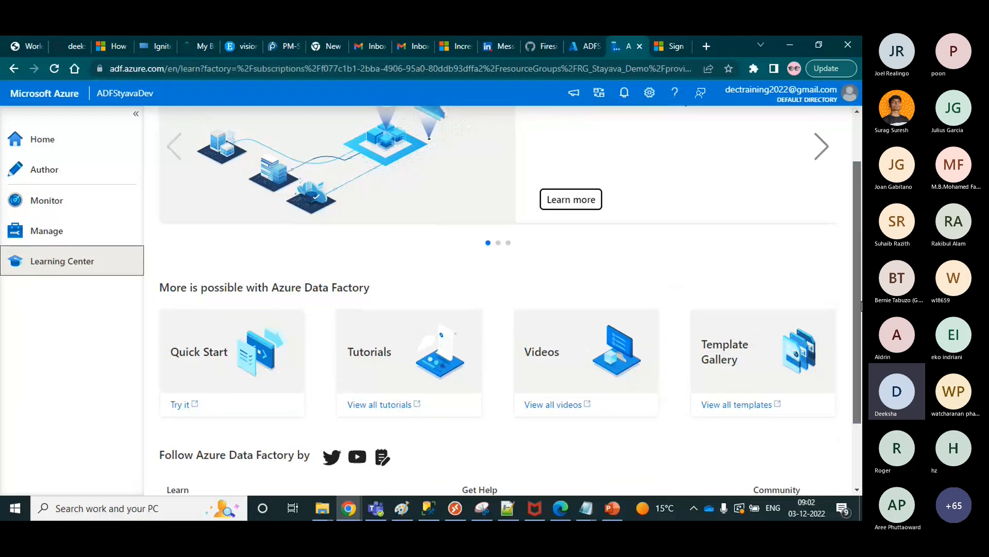
left_click_drag(857, 312, 859, 265)
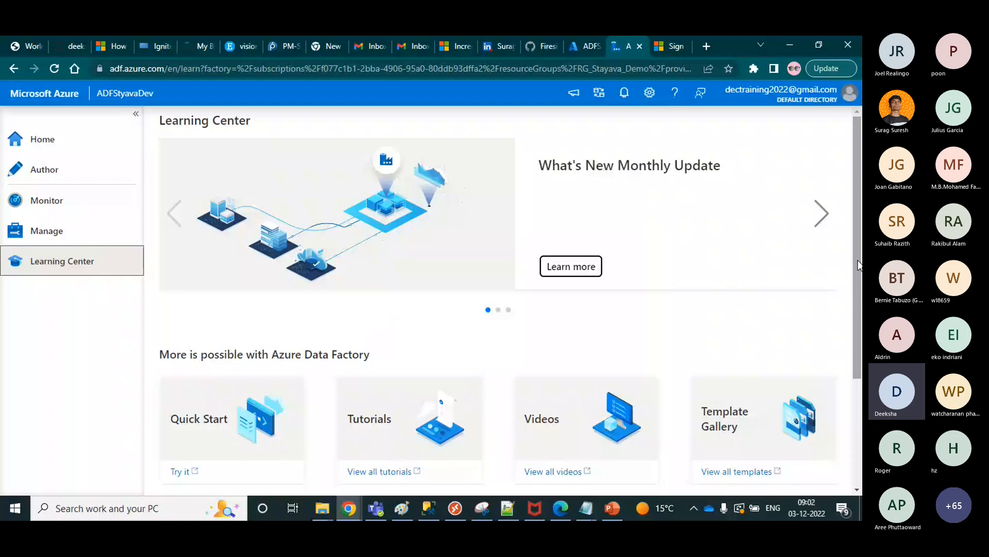
scroll(859, 267, "down", 3)
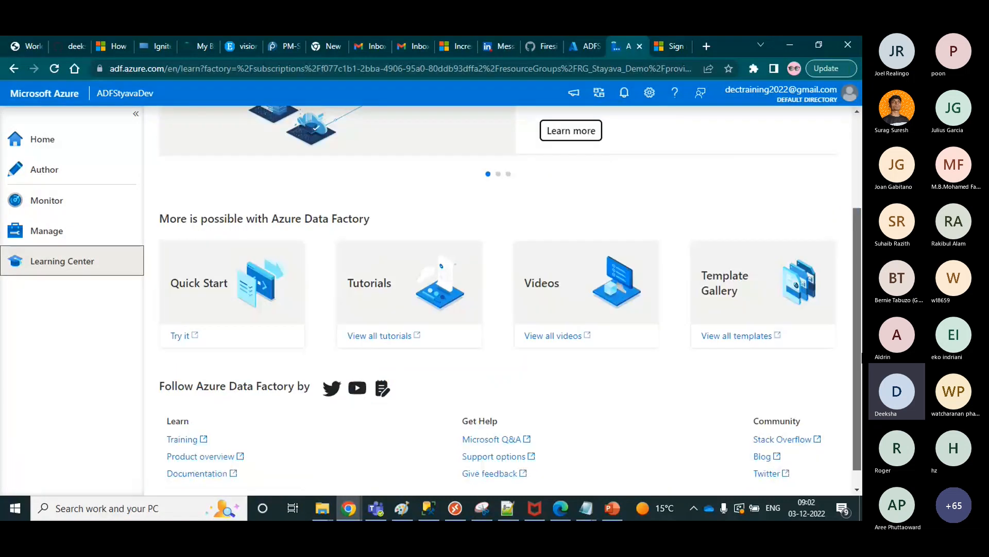
scroll(859, 314, "up", 1)
scroll(859, 315, "up", 2)
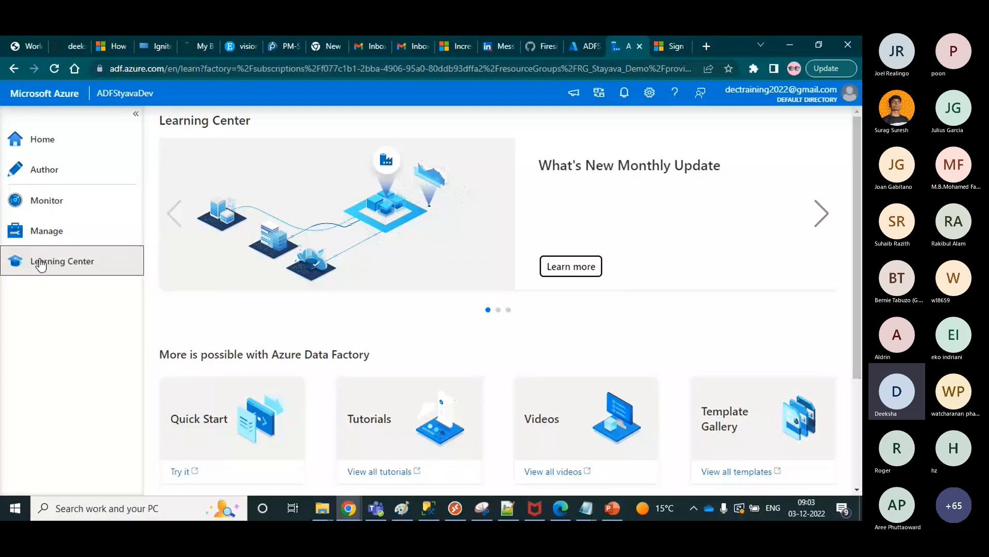
left_click(44, 143)
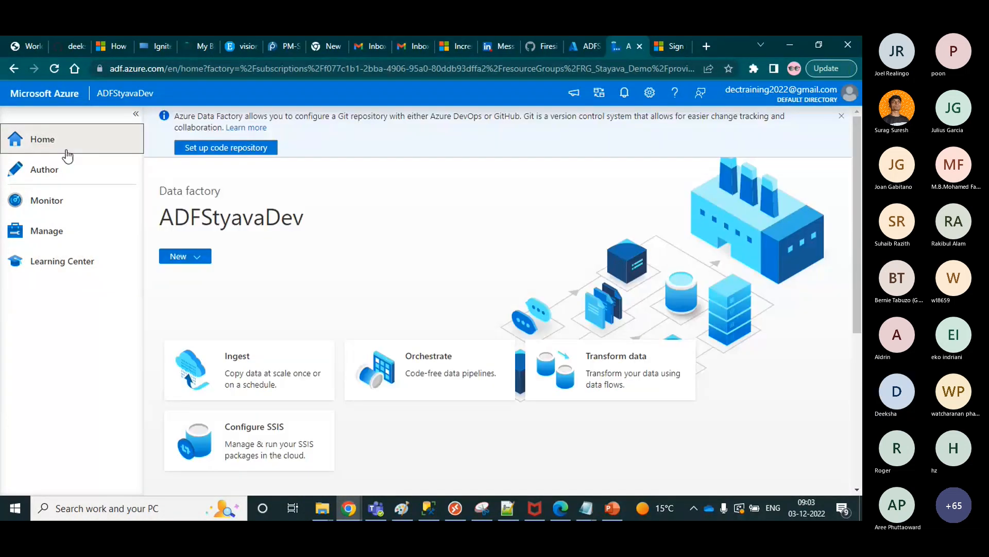
left_click(842, 116)
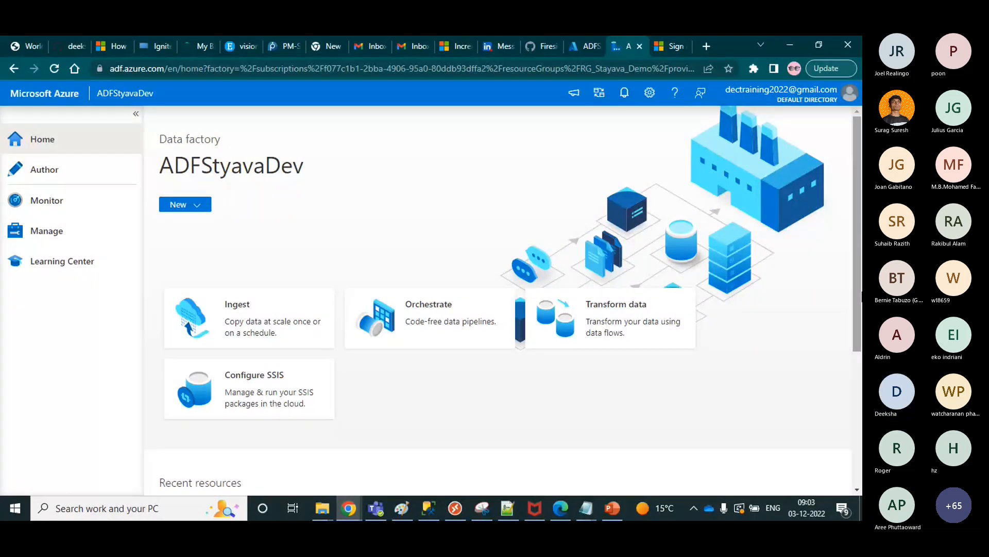
- Return to the Azure portal, open the storage account adlsdec2022 and check its Data Lake Storage hierarchical namespace setting
left_click(584, 39)
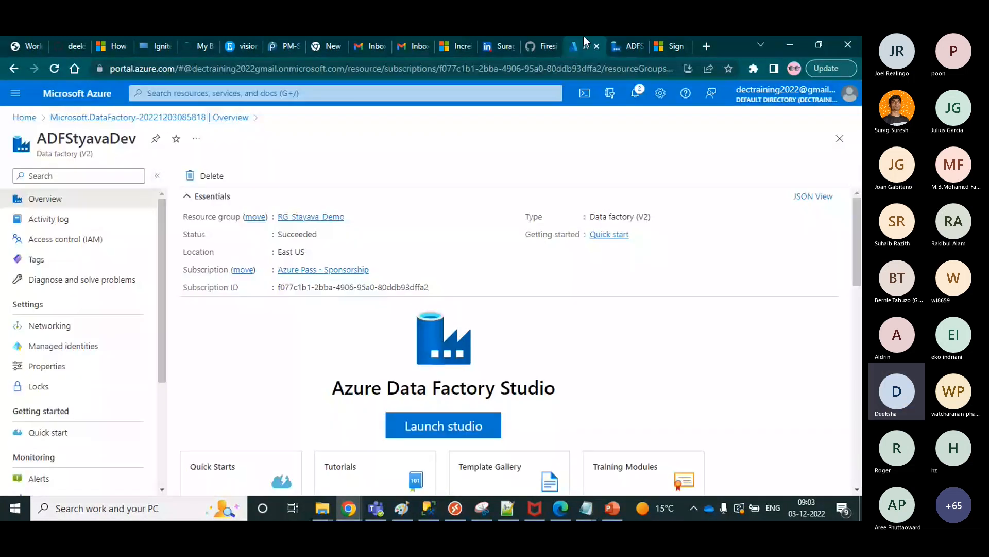
left_click(23, 117)
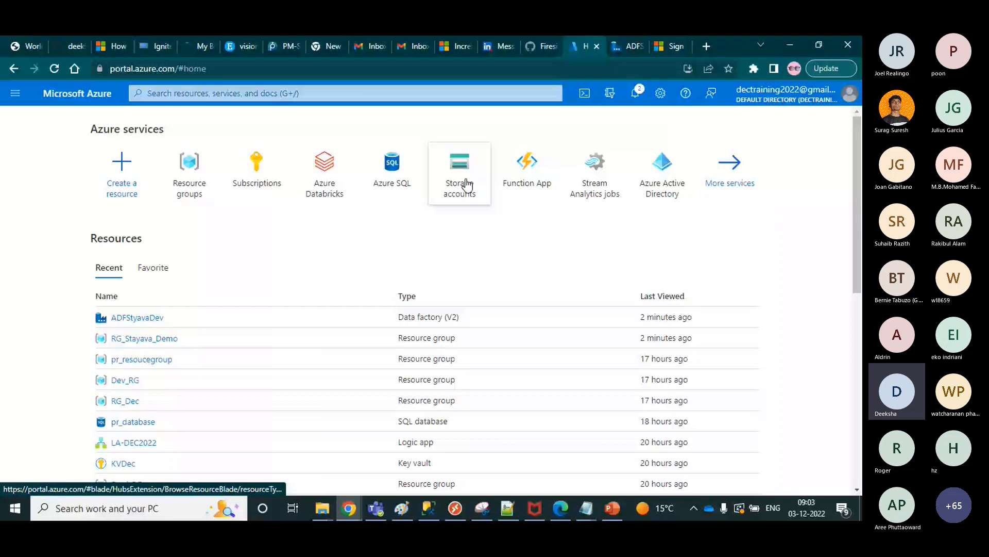
left_click(468, 184)
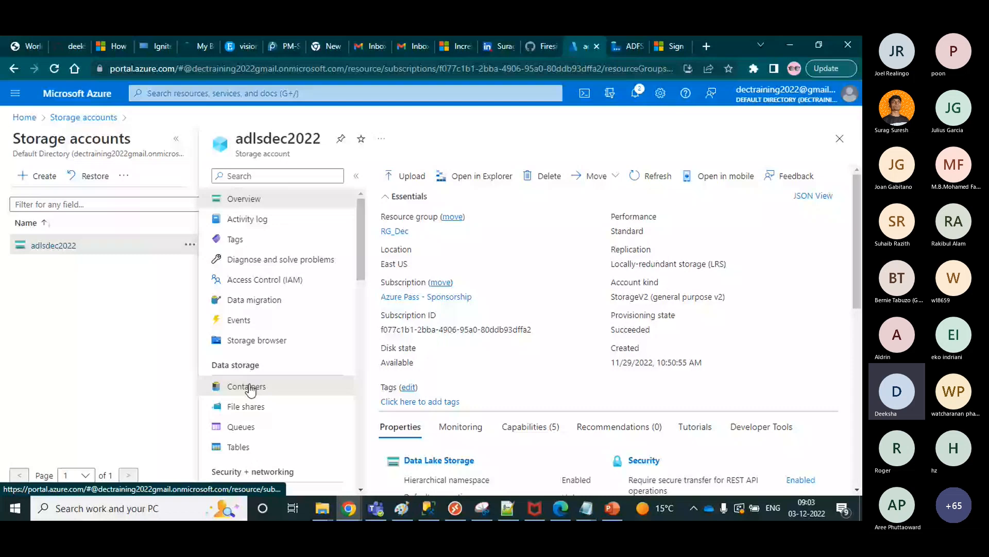
left_click(182, 142)
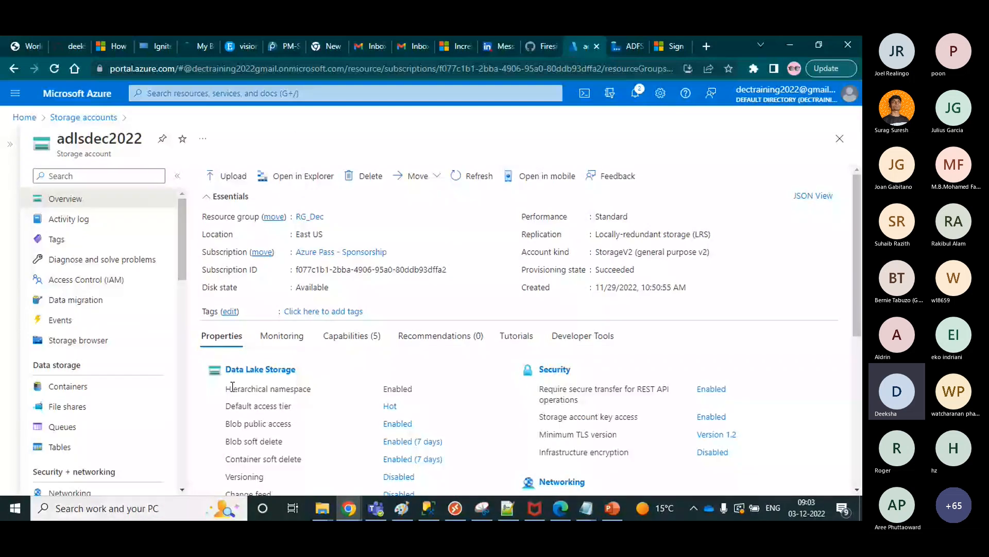
left_click_drag(268, 389, 424, 391)
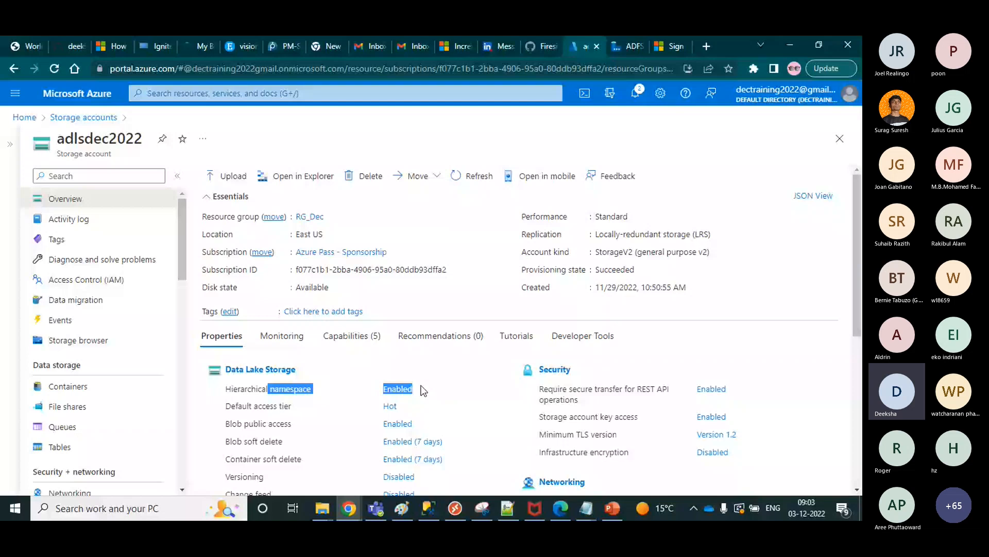
left_click_drag(299, 368, 227, 374)
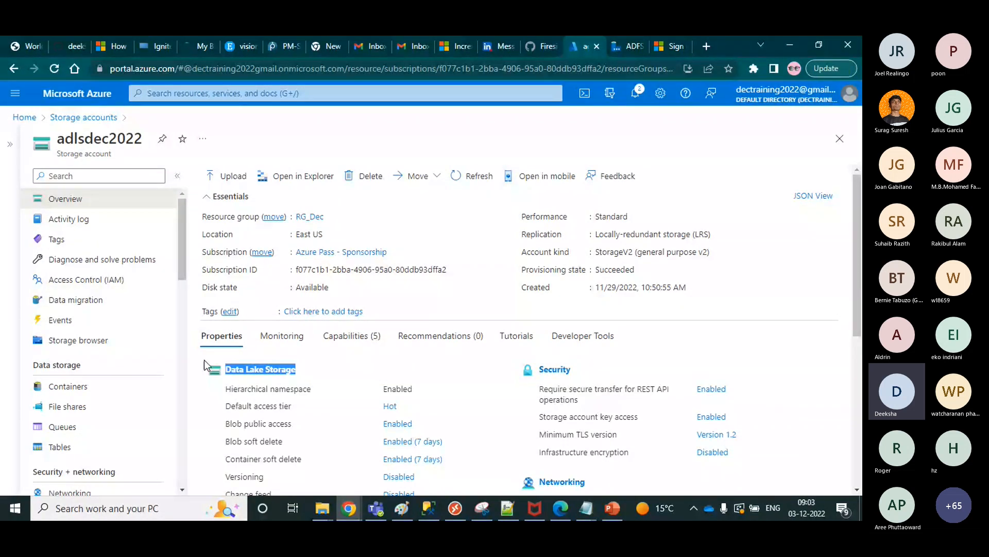
- Create a private container named input in the storage account adlsdec2022
left_click(97, 391)
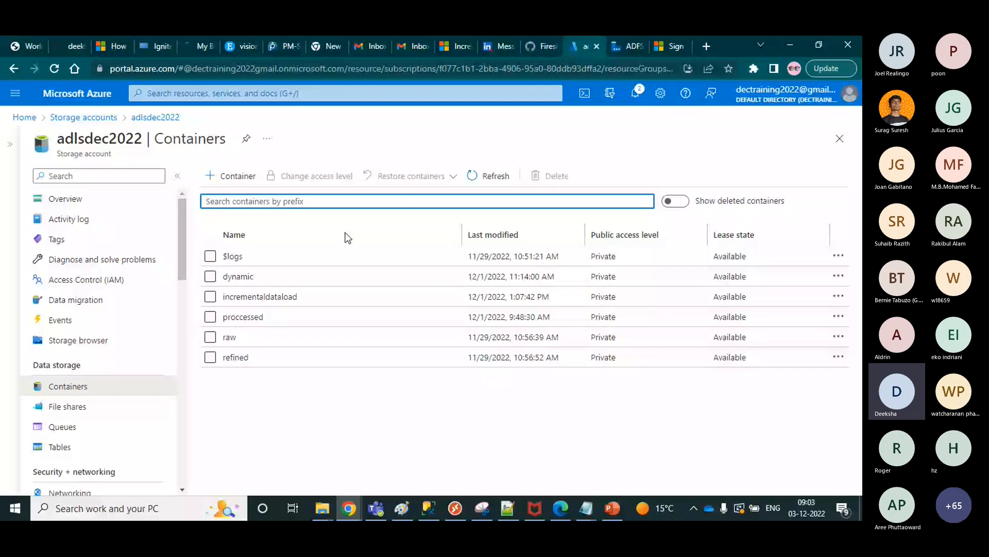
left_click(235, 176)
type("input")
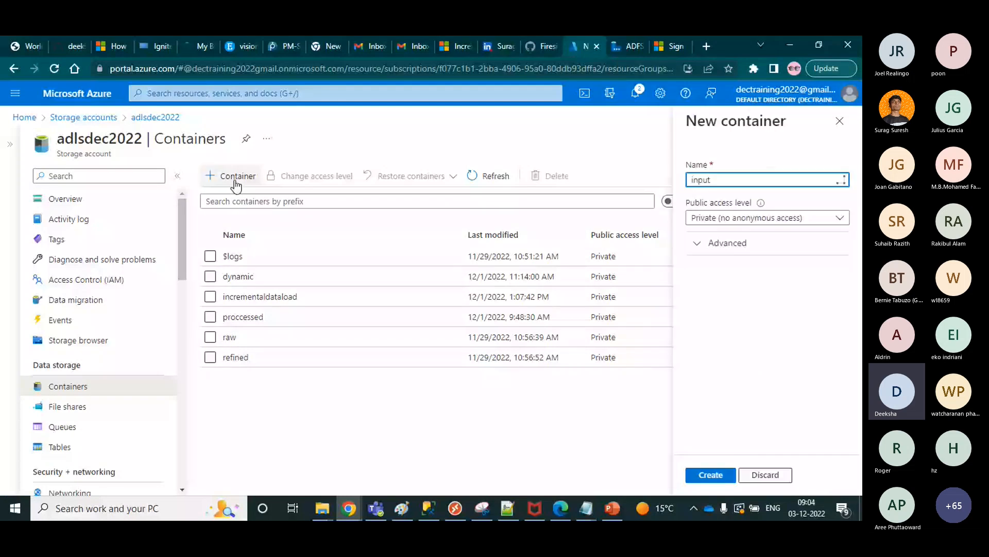
left_click(715, 474)
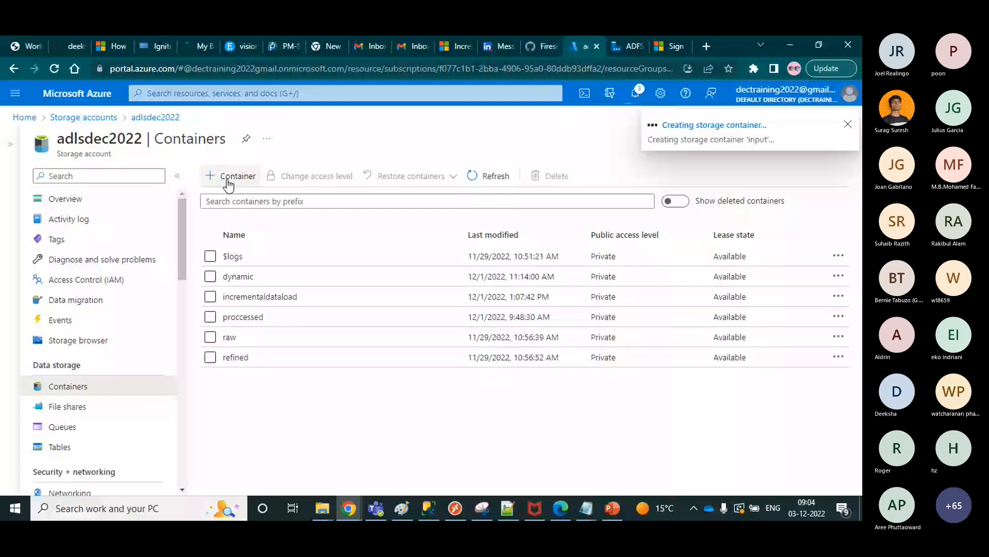
- Create a second container named output, and select both the input and output containers in the list
left_click(232, 176)
type("out")
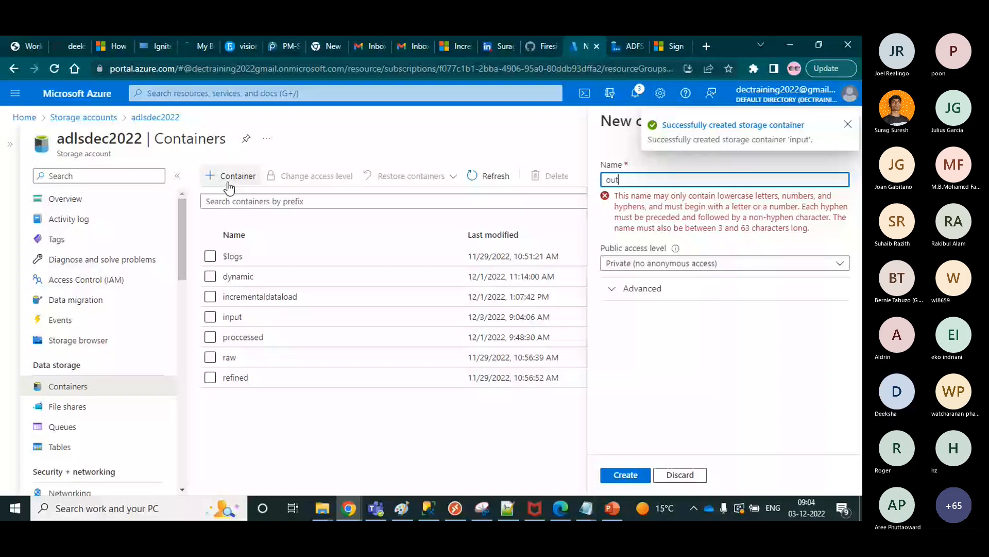
type("put")
key("Return")
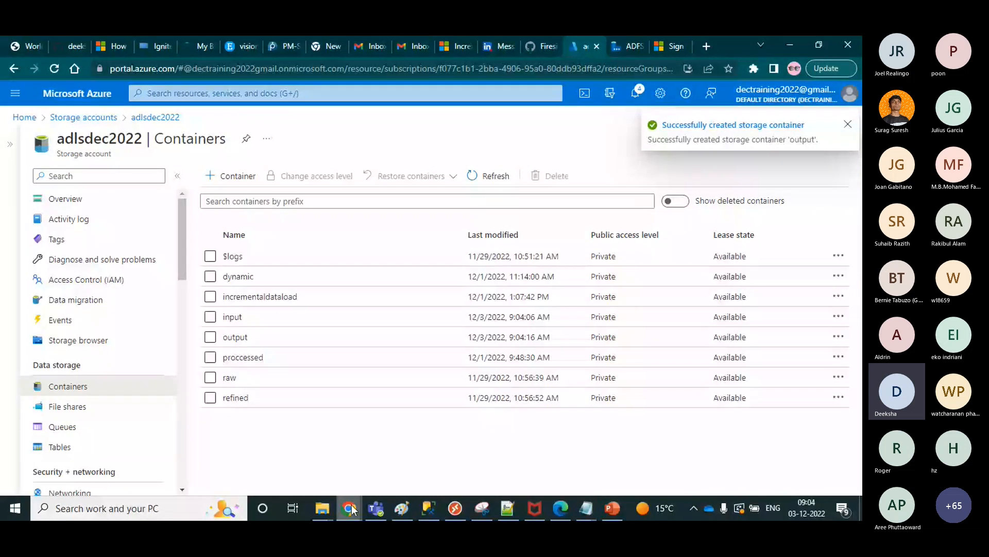
left_click(210, 317)
left_click(211, 336)
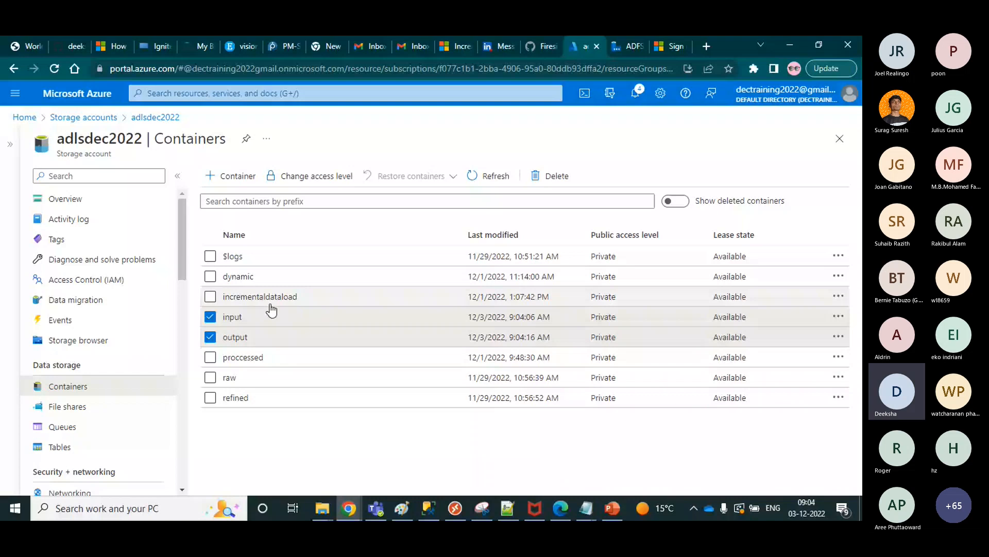
- Open the blob upload form of the input container, and look up the DP203 folder's path in File Explorer before returning to the portal
left_click(207, 175)
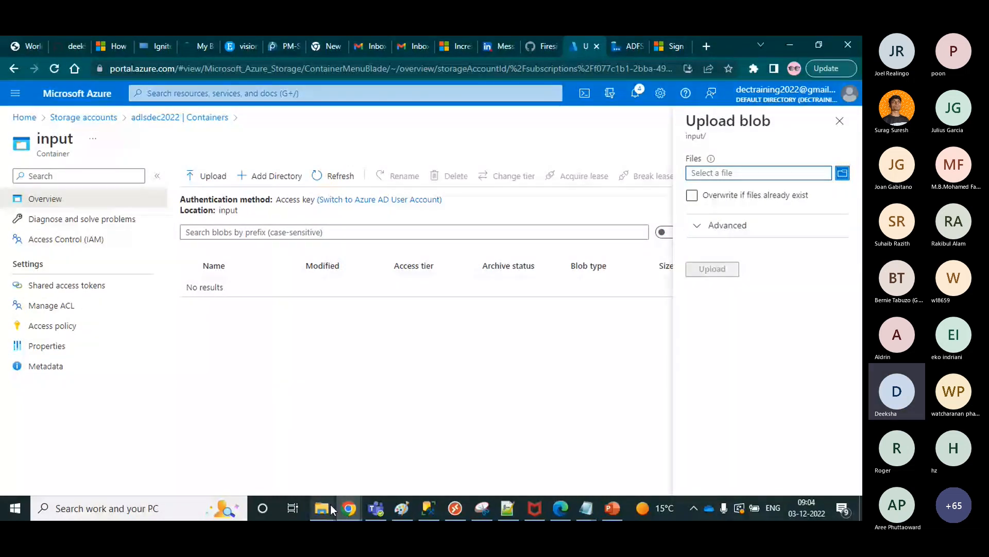
left_click(330, 504)
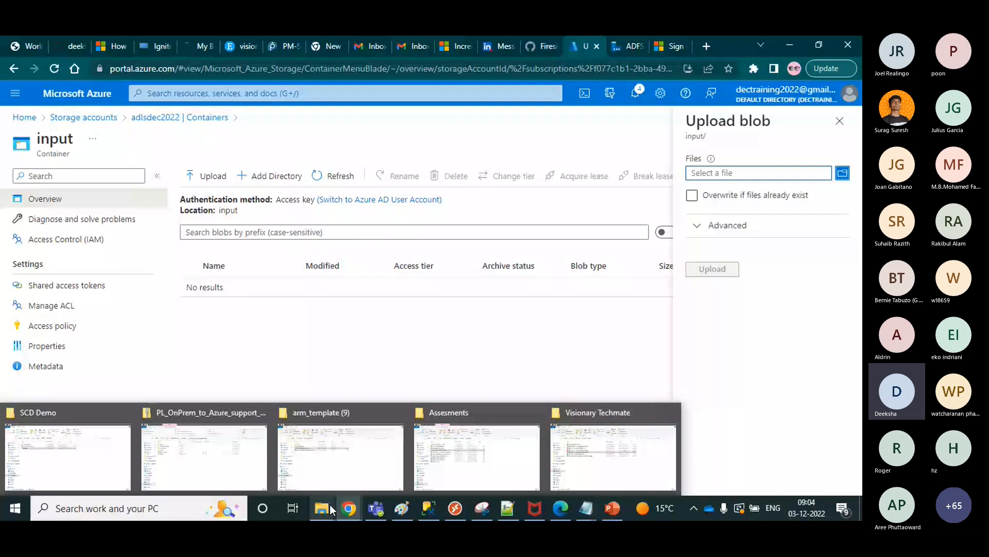
left_click(76, 455)
left_click(267, 137)
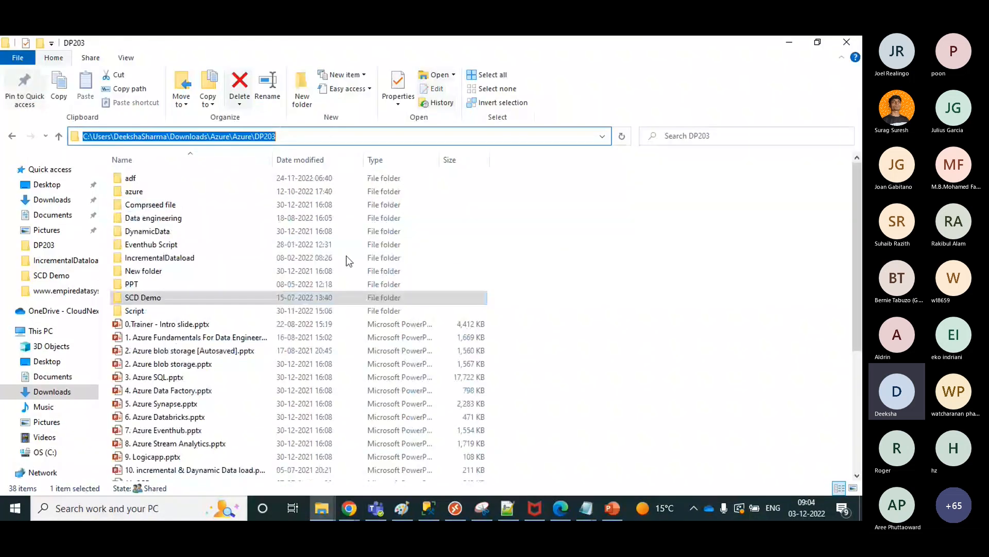
key("alt+Tab")
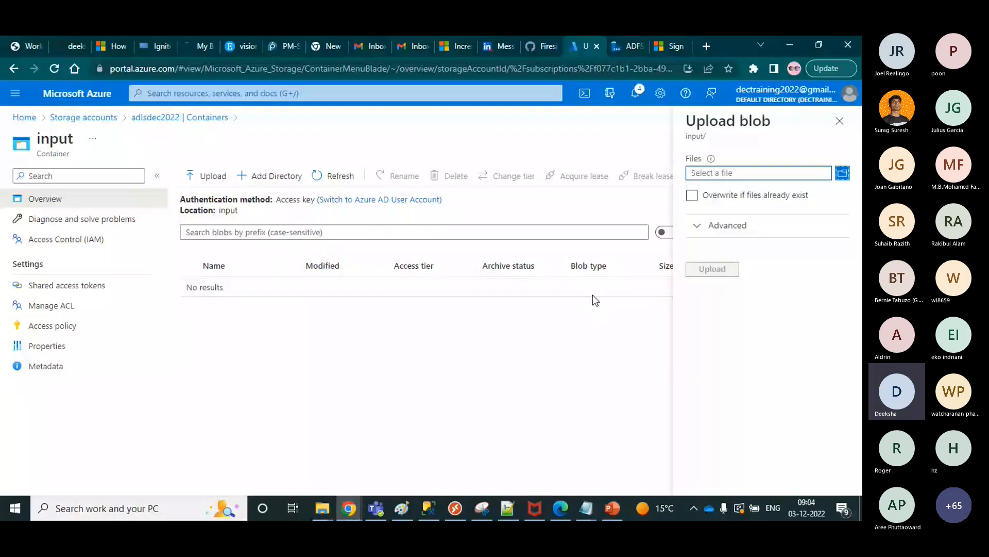
- Upload Person.csv from the DP203 folder into the input container
left_click(842, 173)
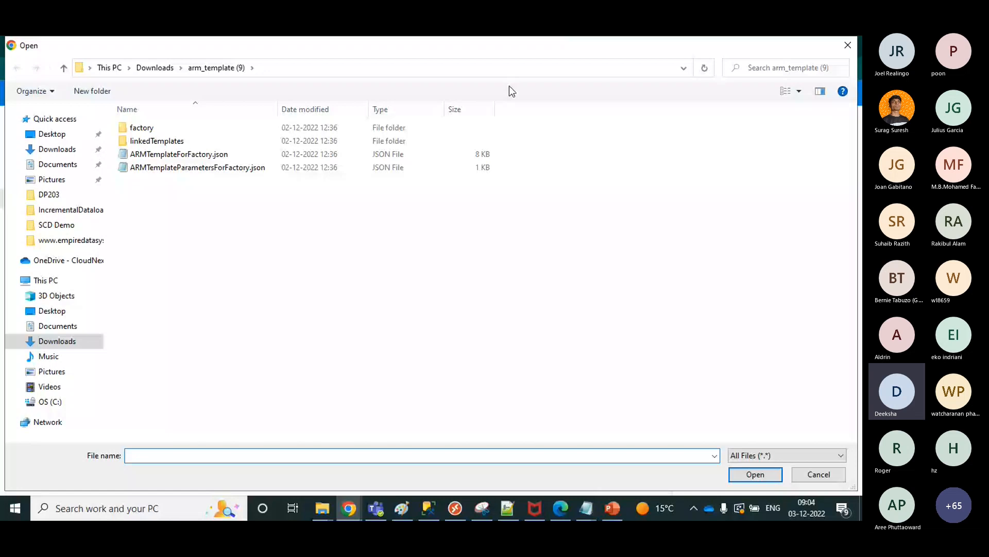
left_click(49, 195)
left_click_drag(852, 208, 859, 321)
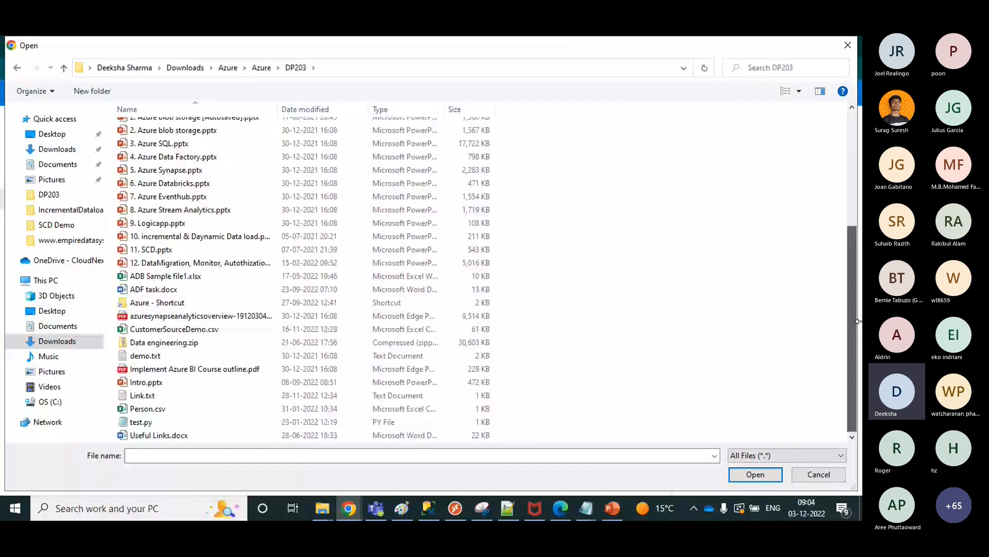
left_click(150, 408)
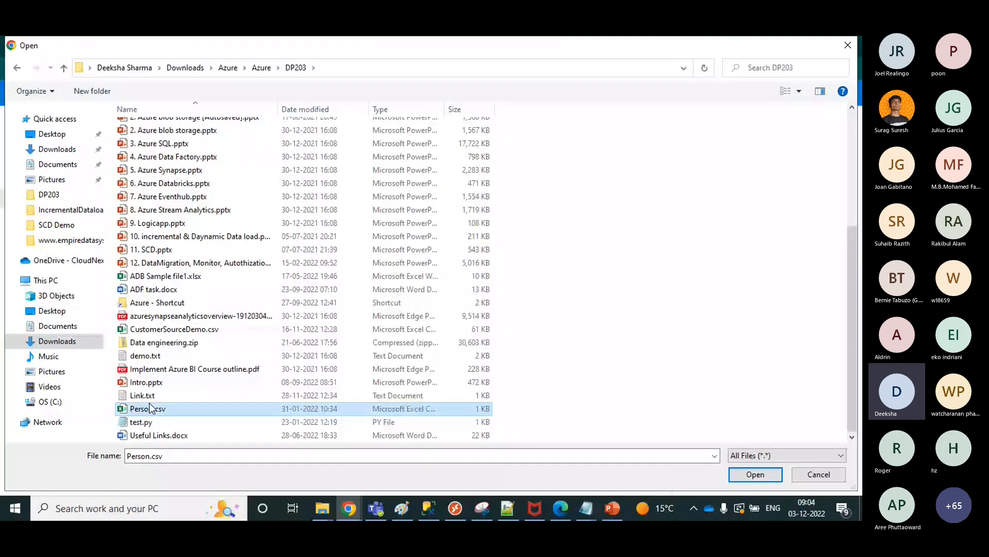
left_click(735, 474)
left_click(721, 272)
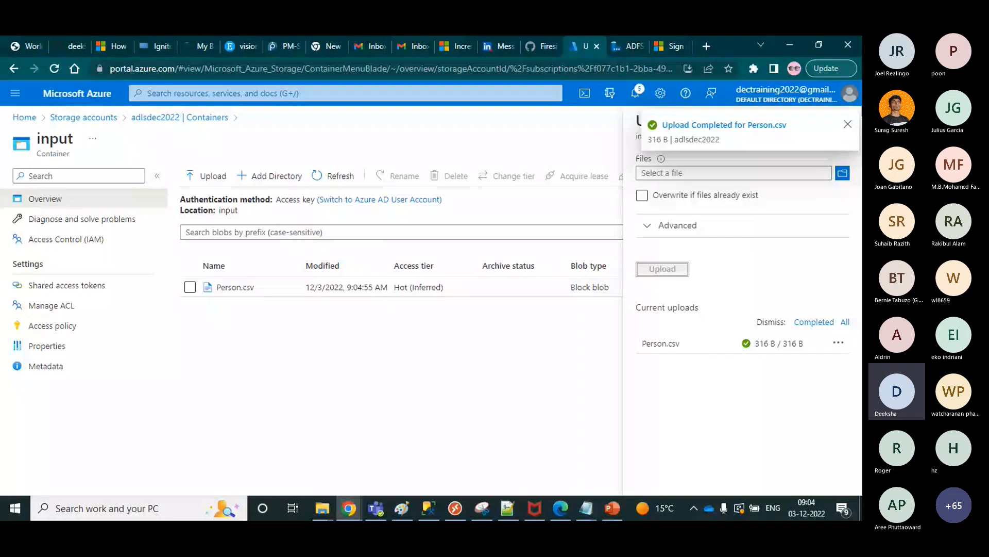
- Close the upload form, view the contents of the output container, and return to the container list of adlsdec2022
left_click(188, 333)
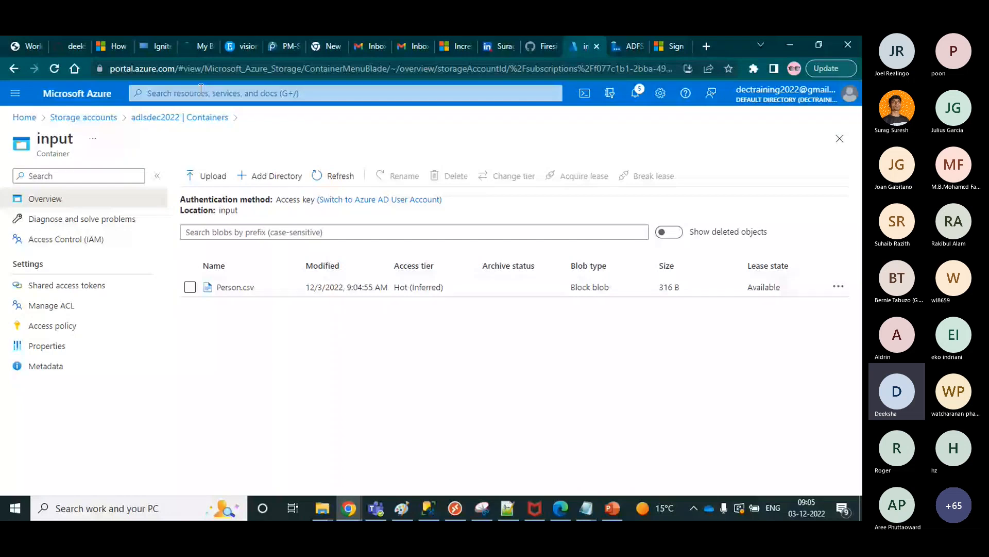
left_click(201, 117)
left_click(237, 335)
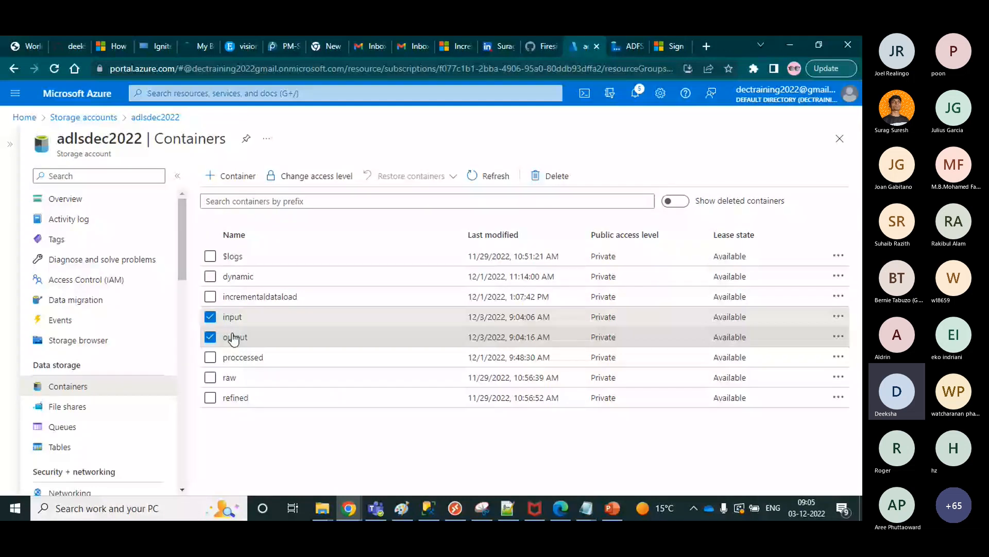
left_click(233, 338)
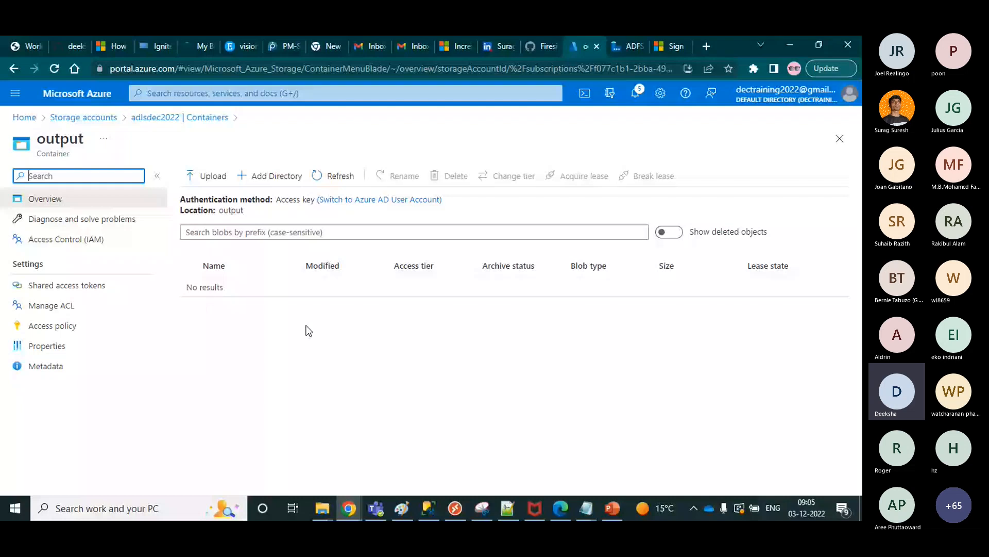
left_click(179, 118)
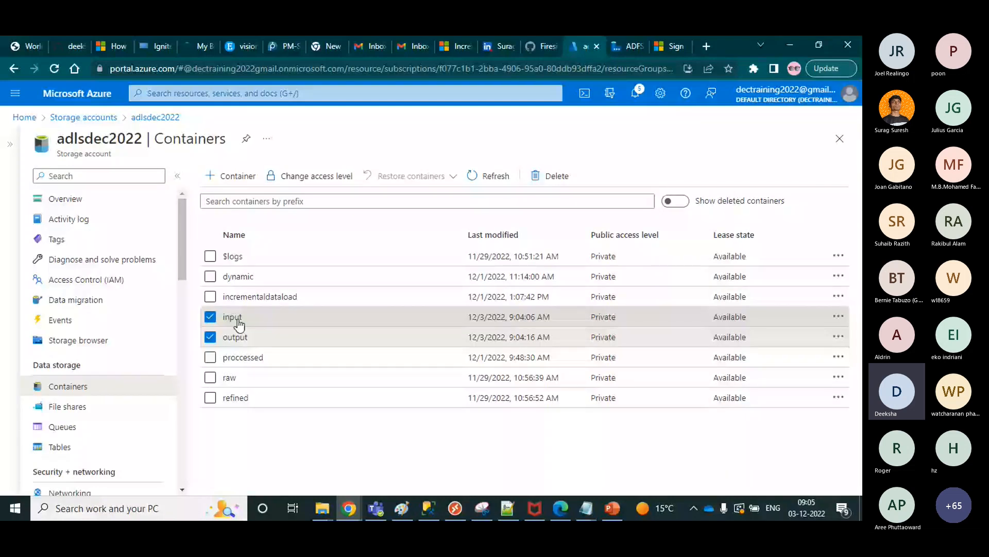
double_click(92, 142)
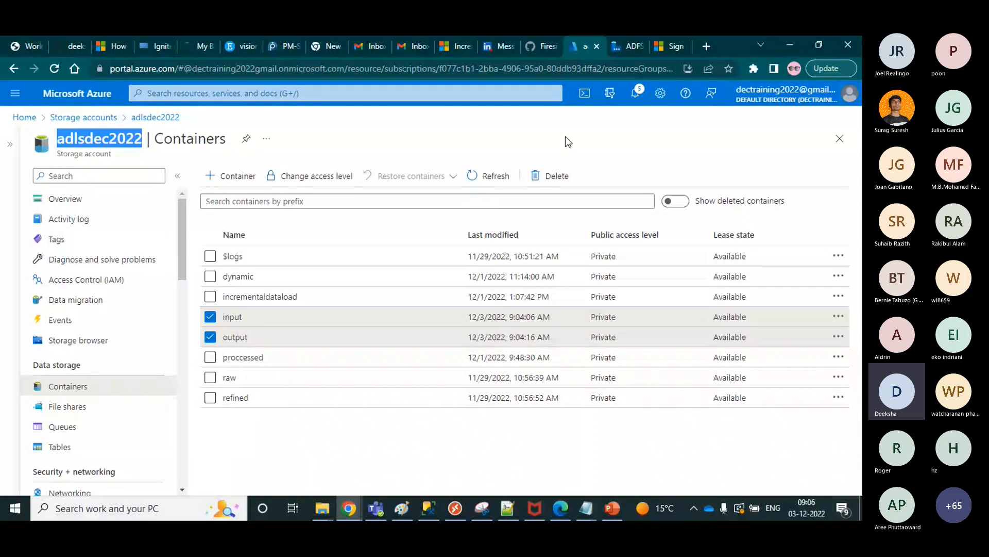
- Switch to the Data Factory studio, review the PowerPoint slide "How Azure Data Factory Works", and return to the studio
left_click(615, 47)
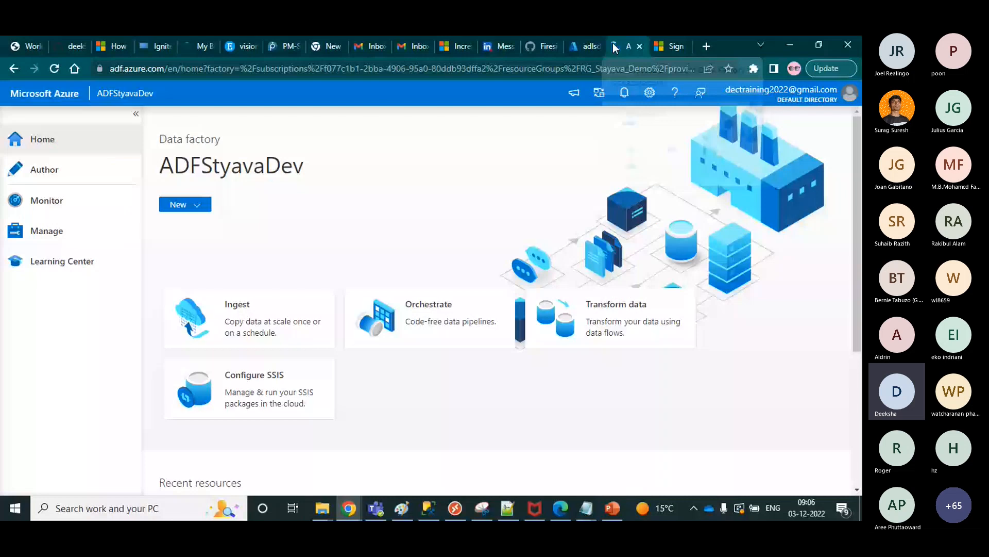
key("alt+Tab")
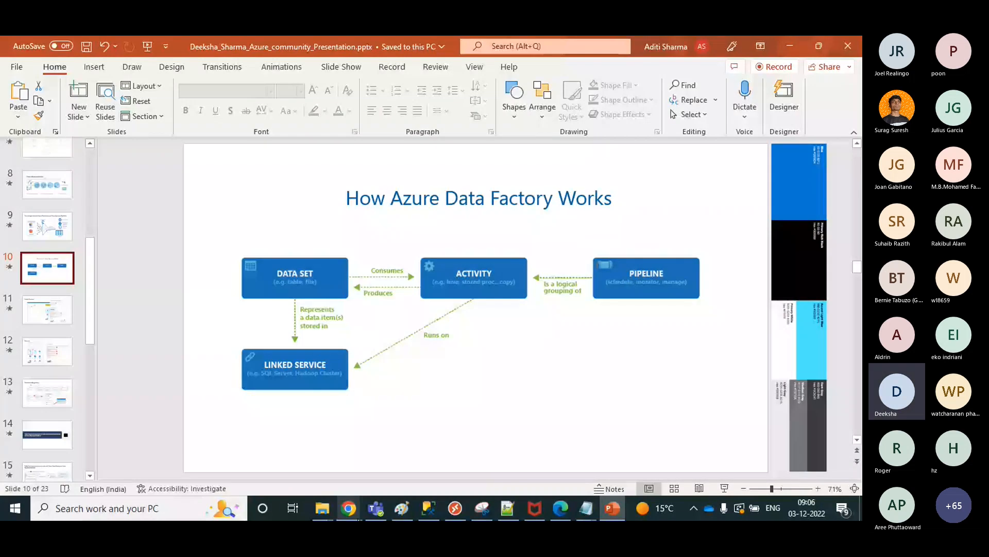
left_click(357, 516)
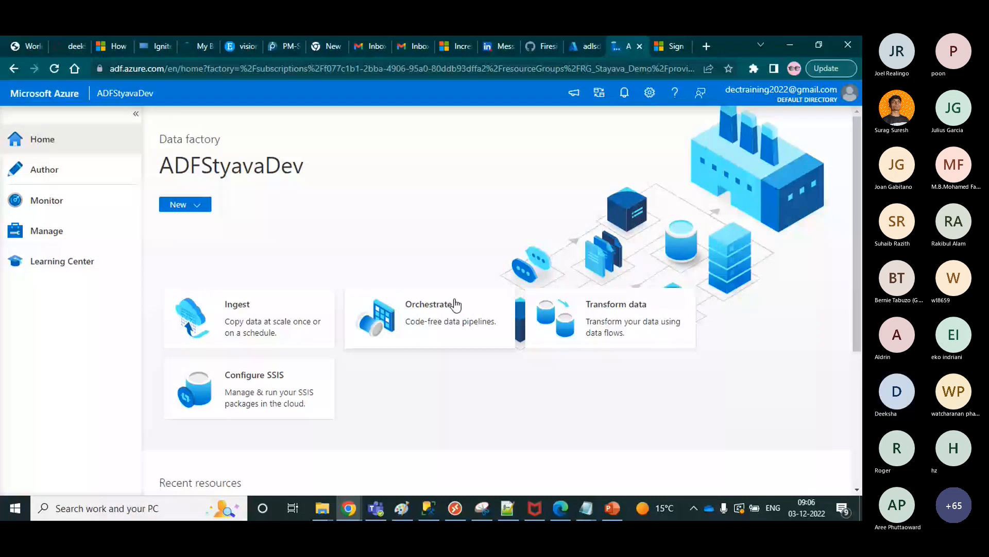
- Open the linked services management page of ADFStyavaDev and start a new linked service
left_click(75, 235)
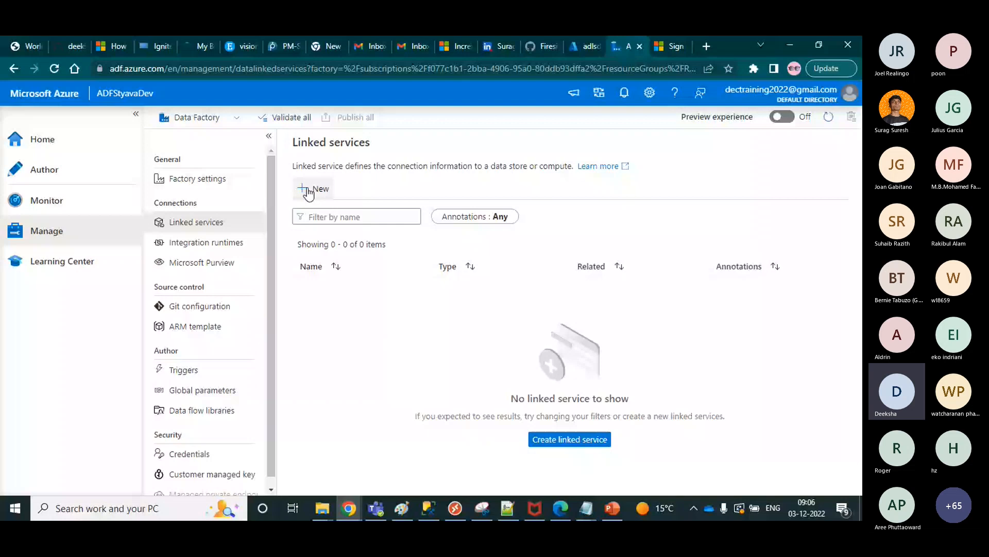
left_click(308, 189)
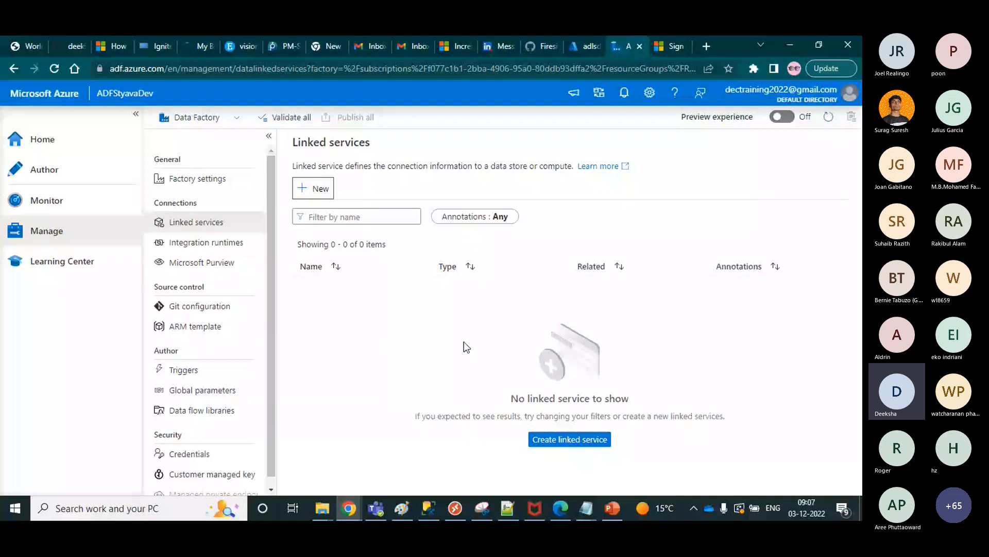
left_click(314, 189)
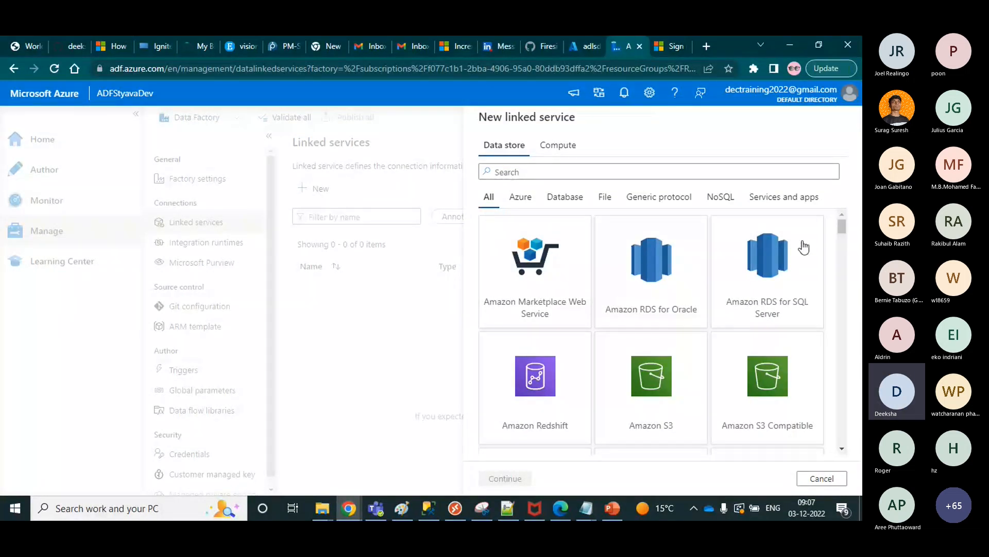
- Look through the full range of data store connectors available for the new linked service
left_click_drag(842, 229, 851, 258)
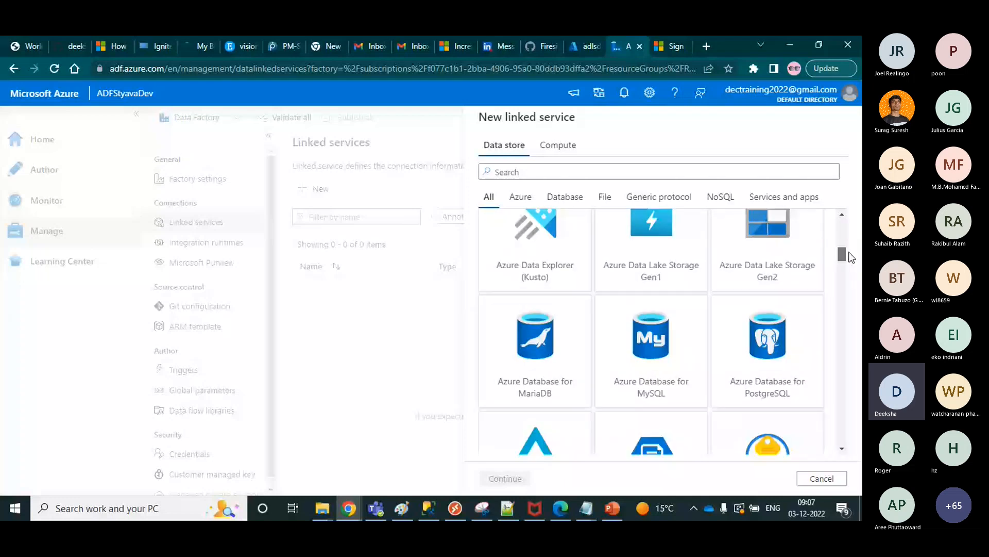
left_click_drag(851, 258, 856, 300)
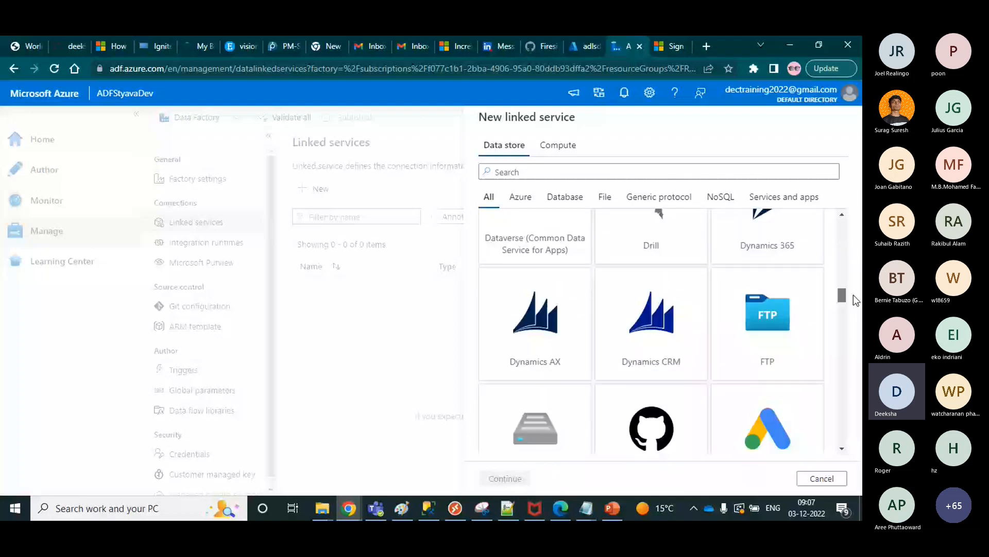
left_click_drag(856, 300, 859, 334)
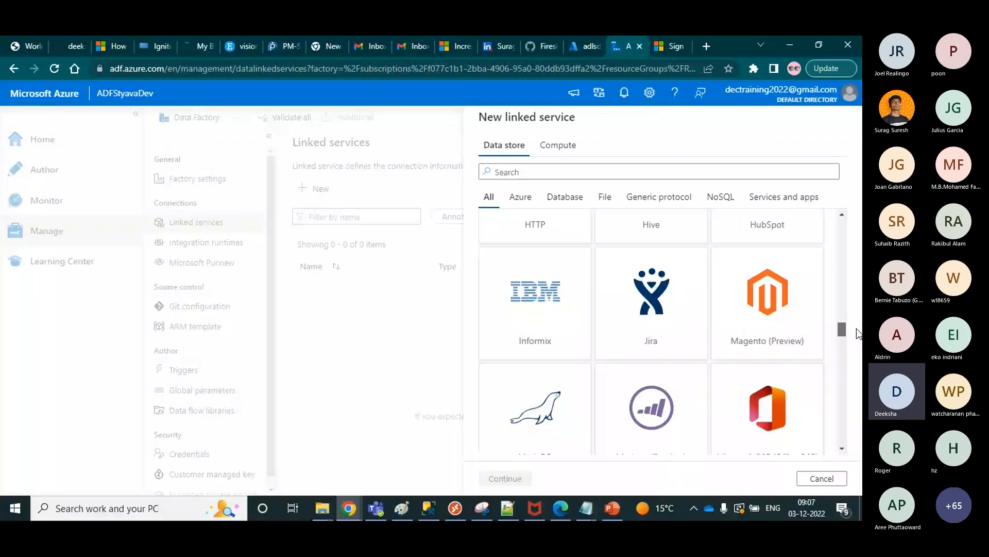
left_click_drag(859, 334, 861, 349)
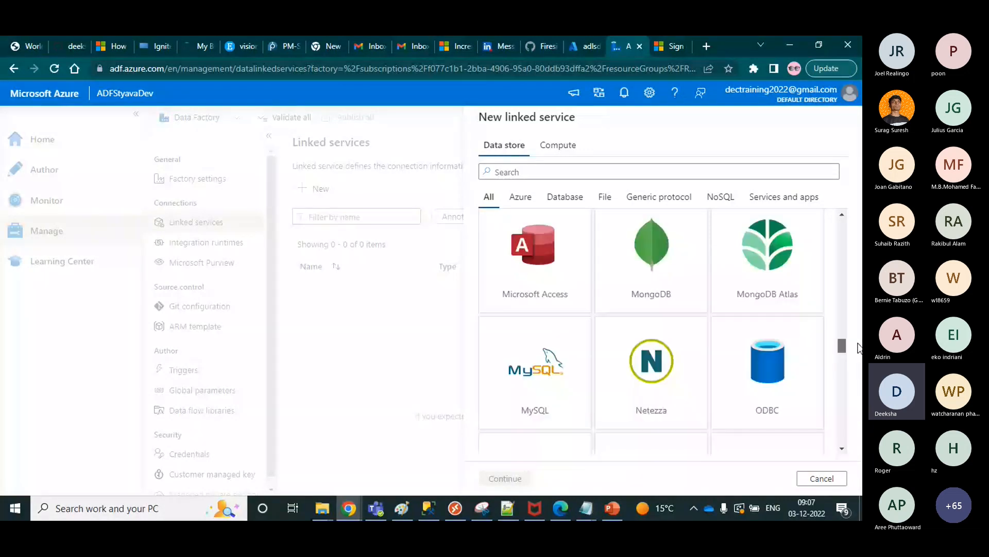
left_click_drag(860, 348, 863, 386)
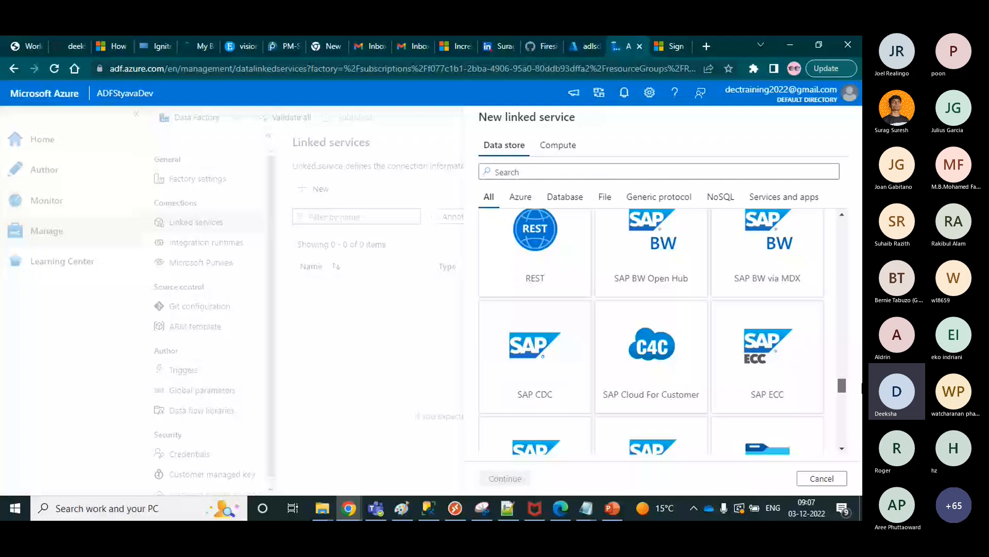
left_click_drag(862, 386, 862, 441)
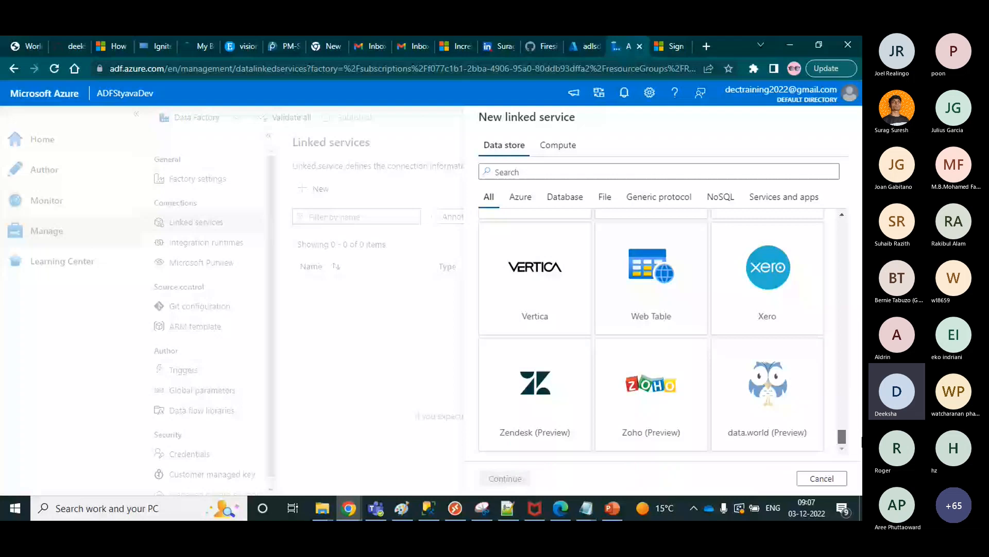
left_click_drag(862, 440, 851, 401)
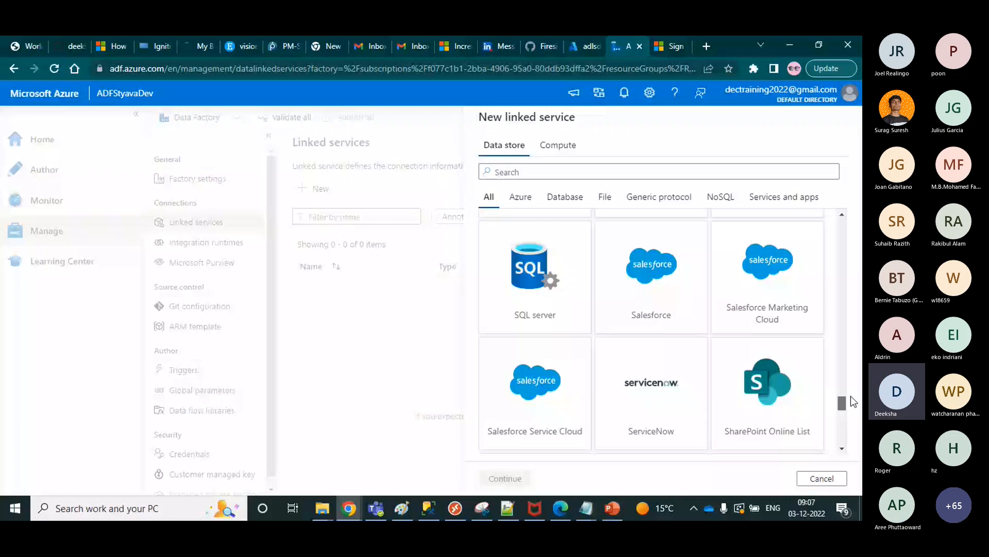
left_click_drag(853, 400, 836, 224)
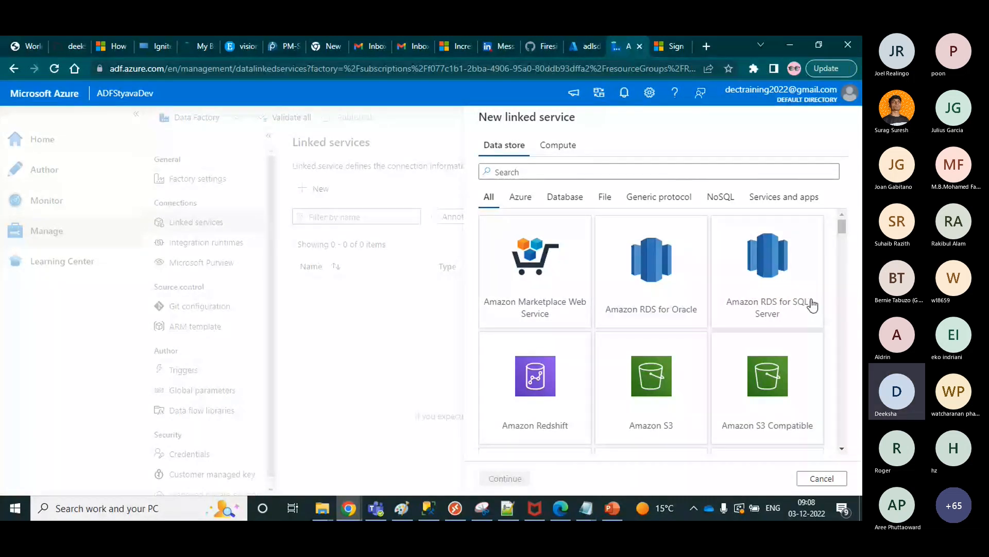
scroll(839, 368, "down", 3)
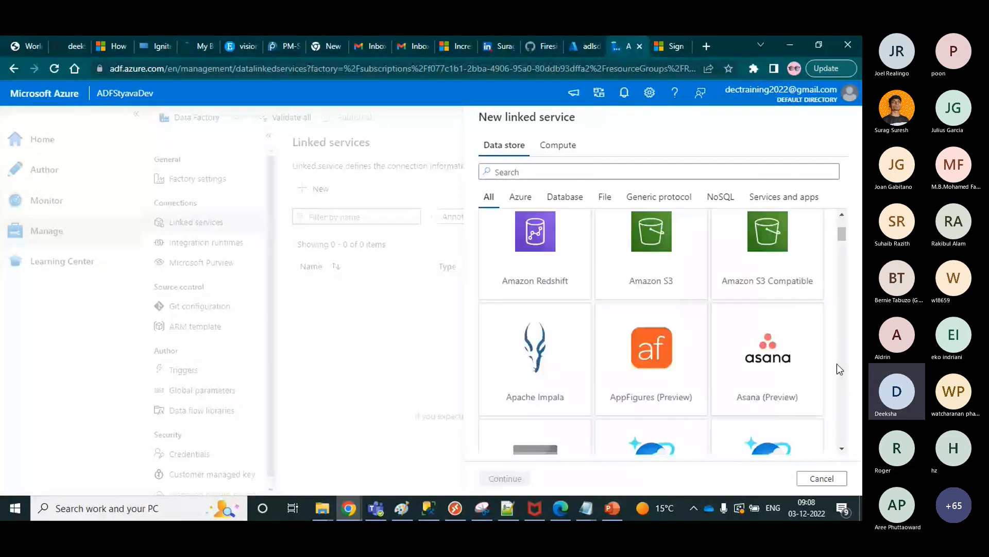
left_click(843, 324)
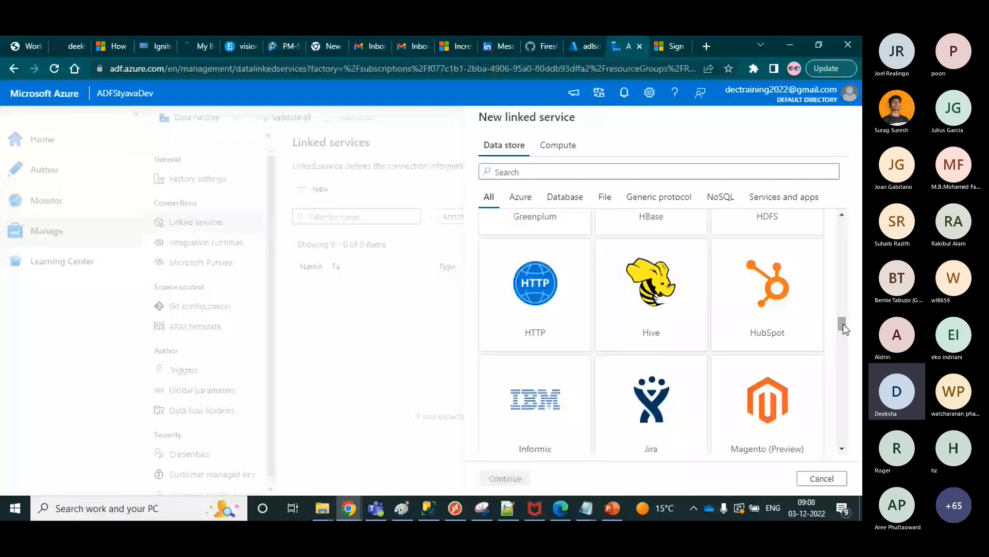
- Check the adlsdec2022 storage account, search the connectors for "data", and choose Azure Data Lake Storage Gen2 for the new linked service
left_click_drag(843, 324, 831, 248)
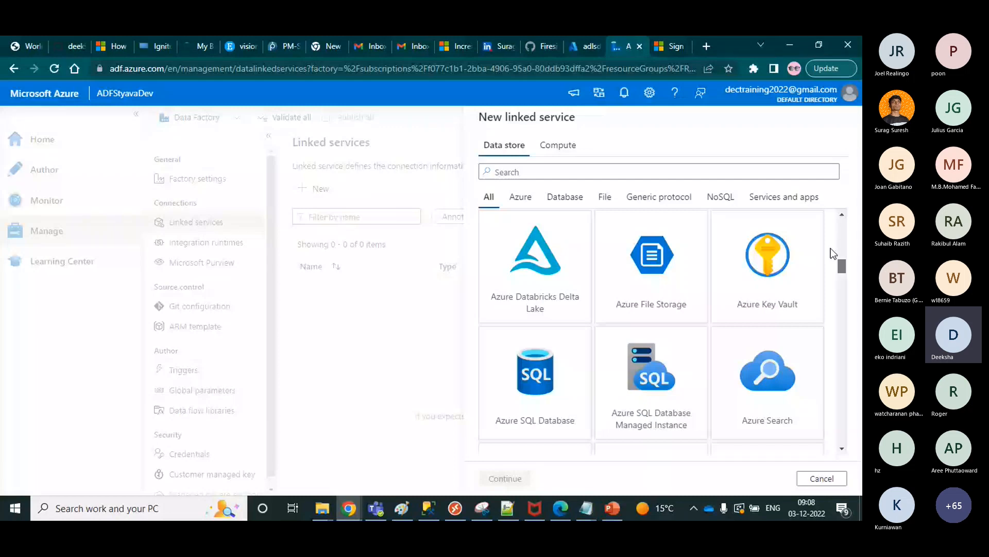
scroll(830, 249, "up", 5)
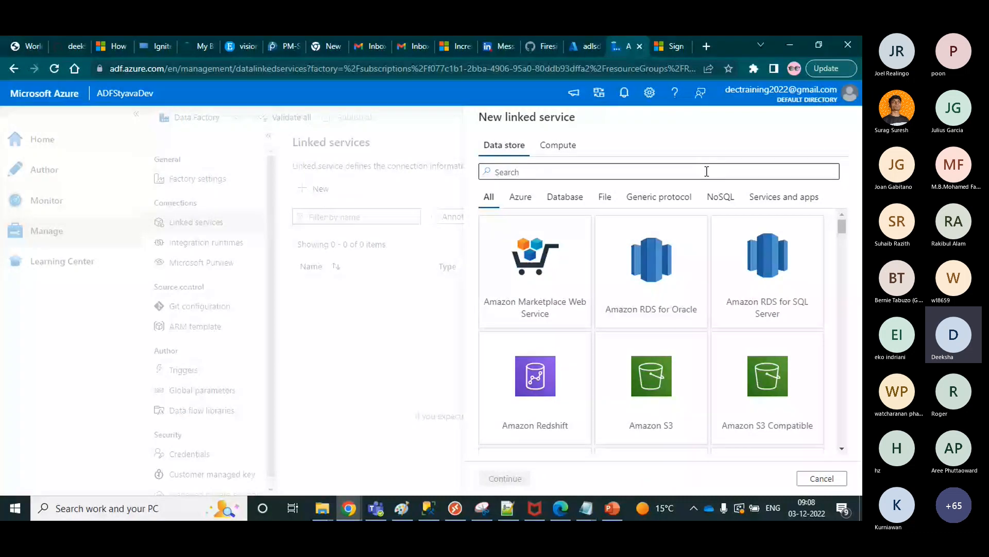
left_click(584, 47)
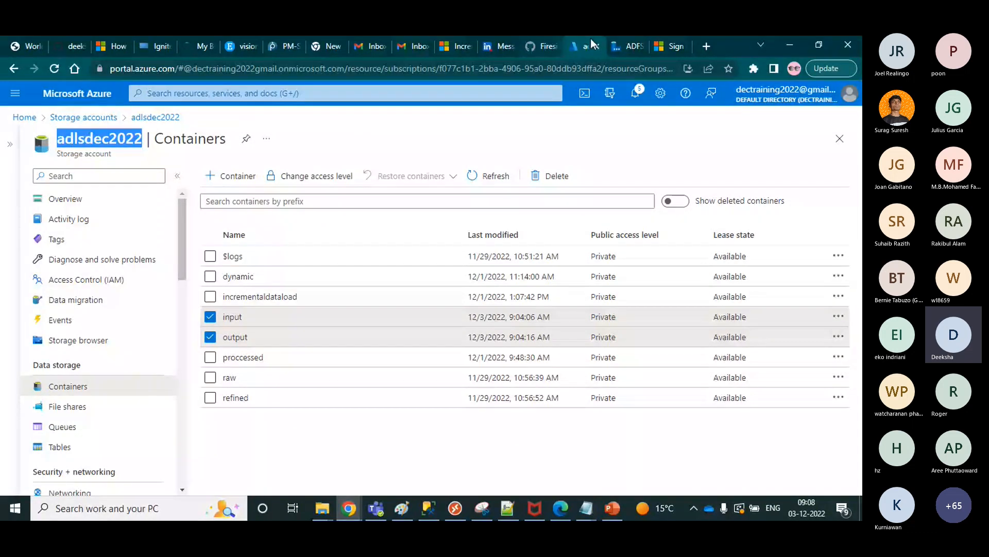
left_click(626, 46)
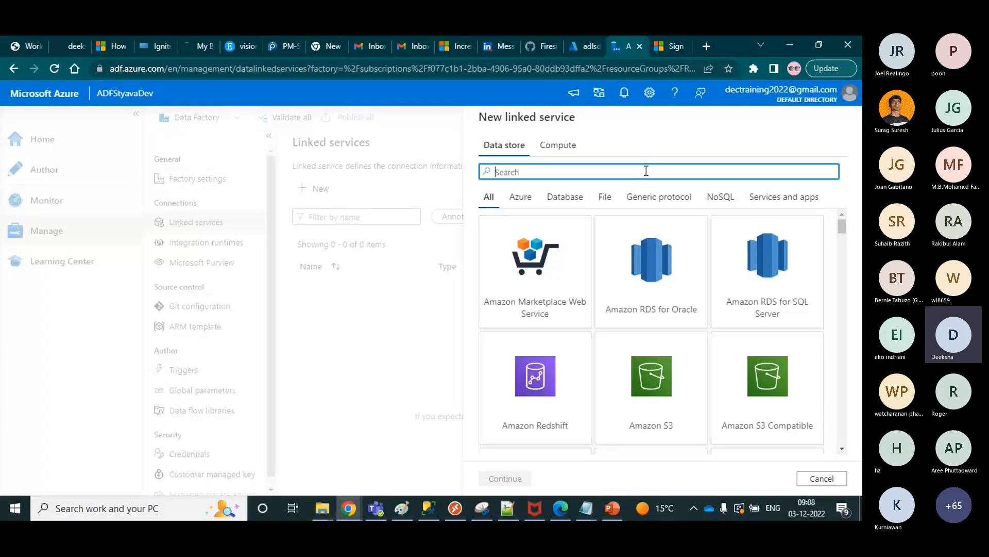
type("data")
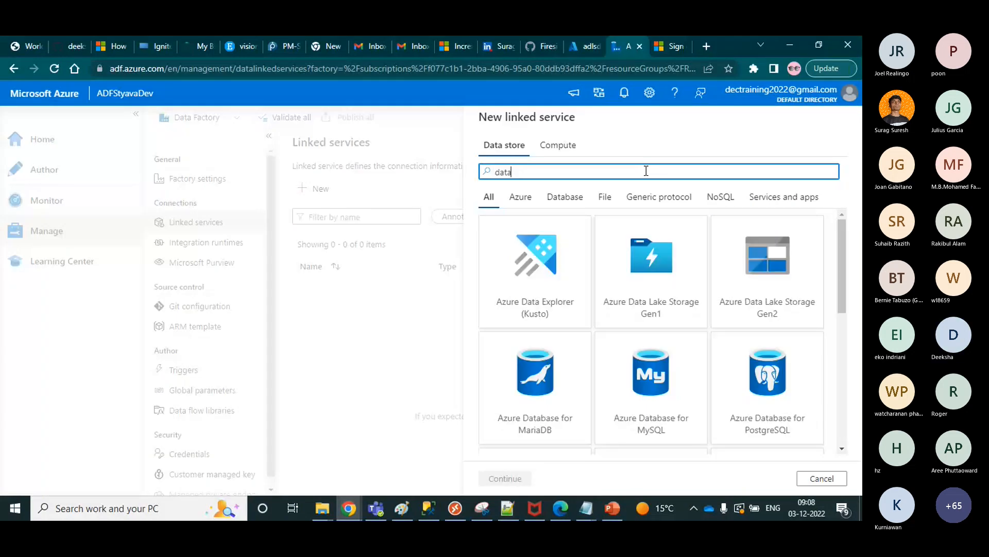
left_click(760, 284)
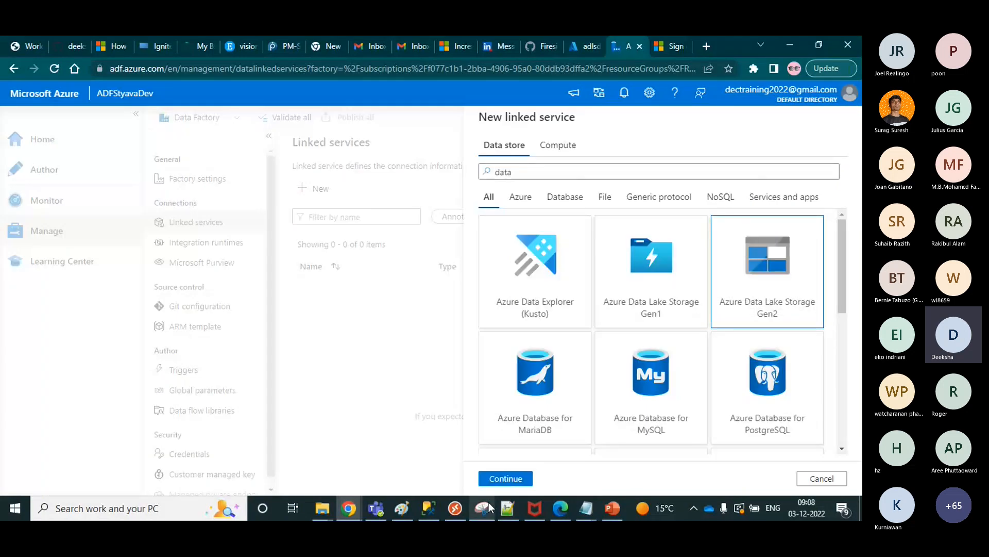
left_click(514, 477)
- Name the new linked service LS_AzureDataLakeStorage
key("BackSpace")
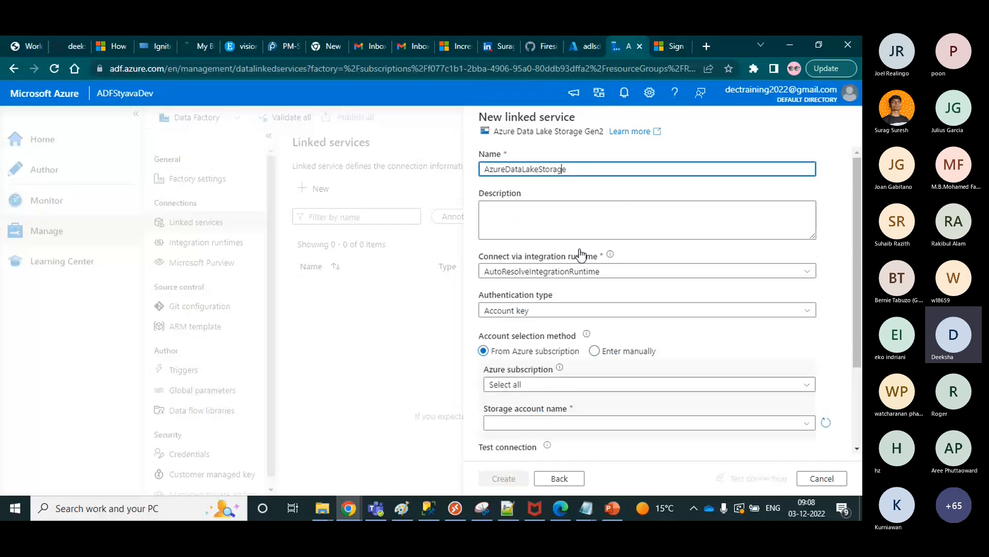
key("Left")
key("Left")
key("Left")
key("Left")
key("Left")
key("Left")
key("Left")
key("Left")
key("Home")
type("Ls")
key("BackSpace")
type("S_")
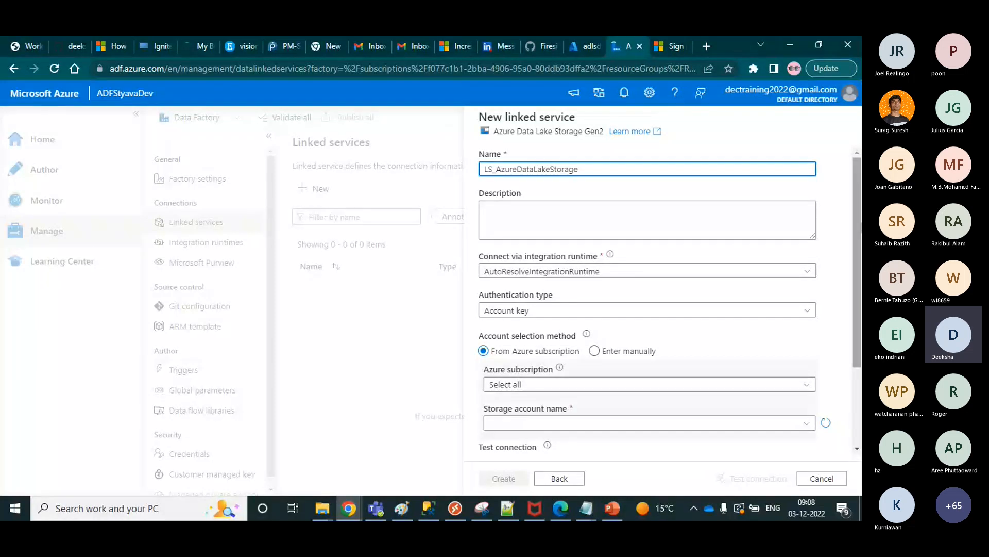
- Set the linked service's Azure subscription to Azure Pass - Sponsorship and its storage account to adlsdec2022
scroll(524, 254, "down", 1)
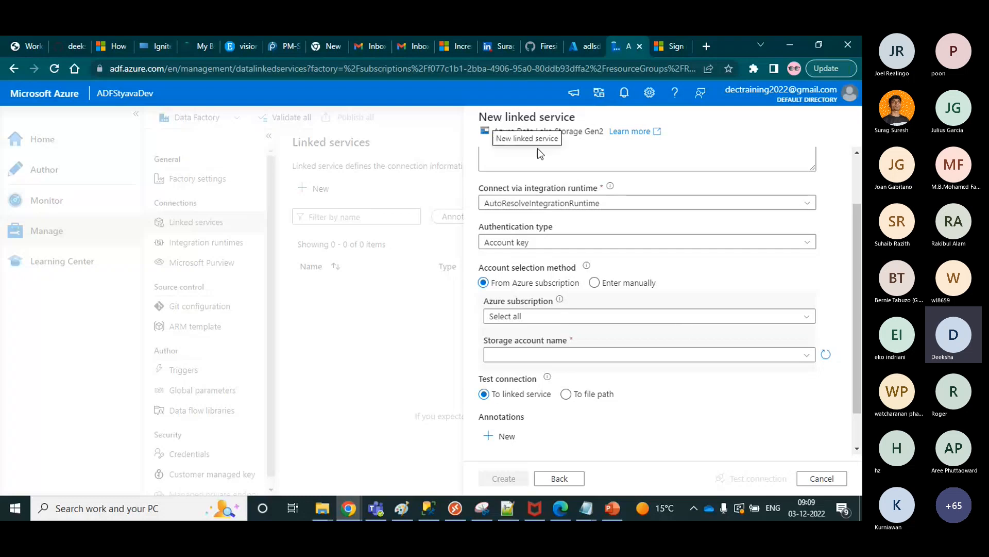
double_click(569, 132)
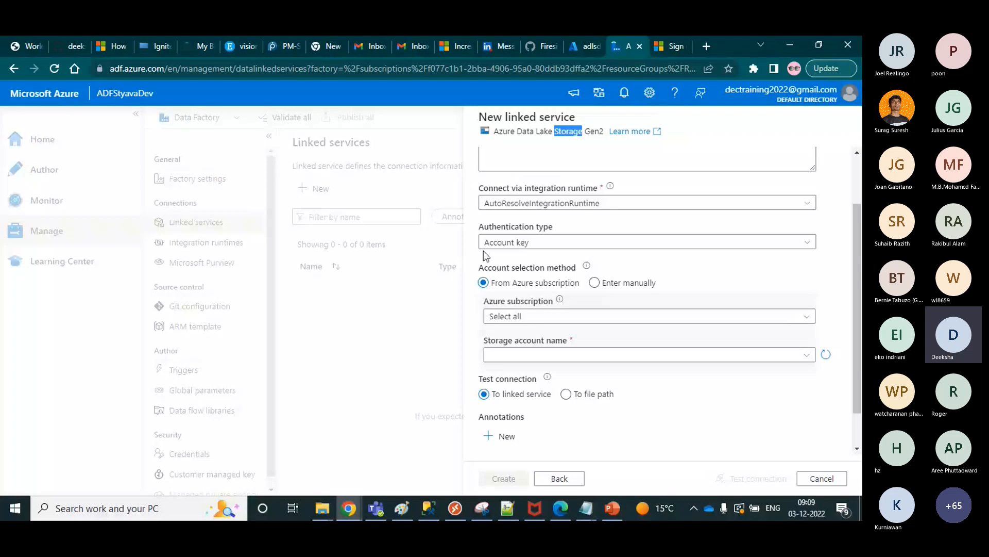
left_click(538, 322)
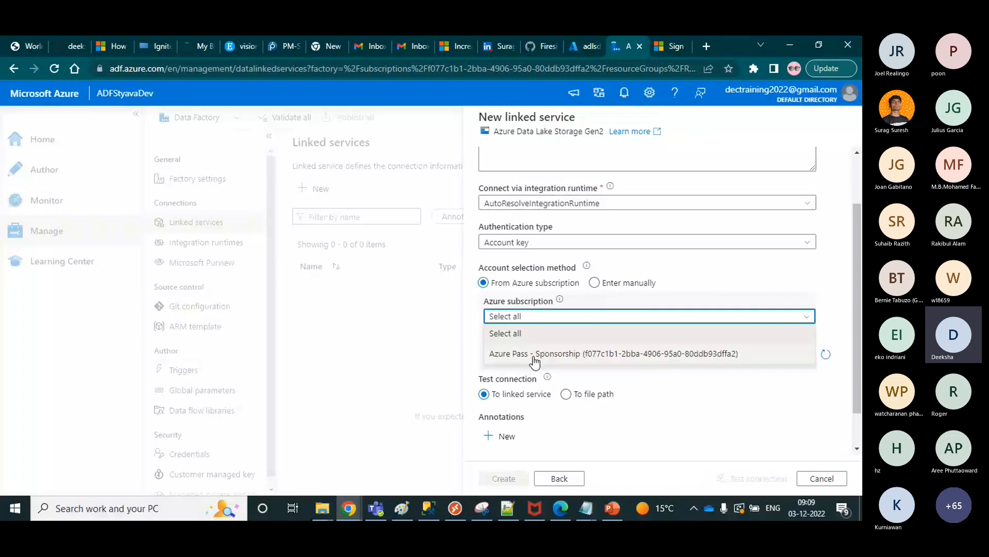
left_click(535, 355)
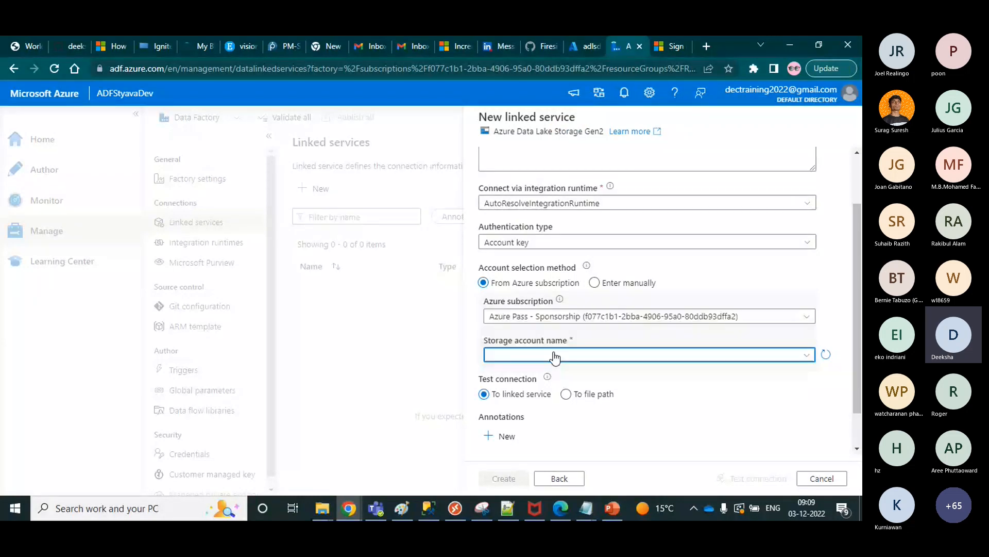
left_click(555, 355)
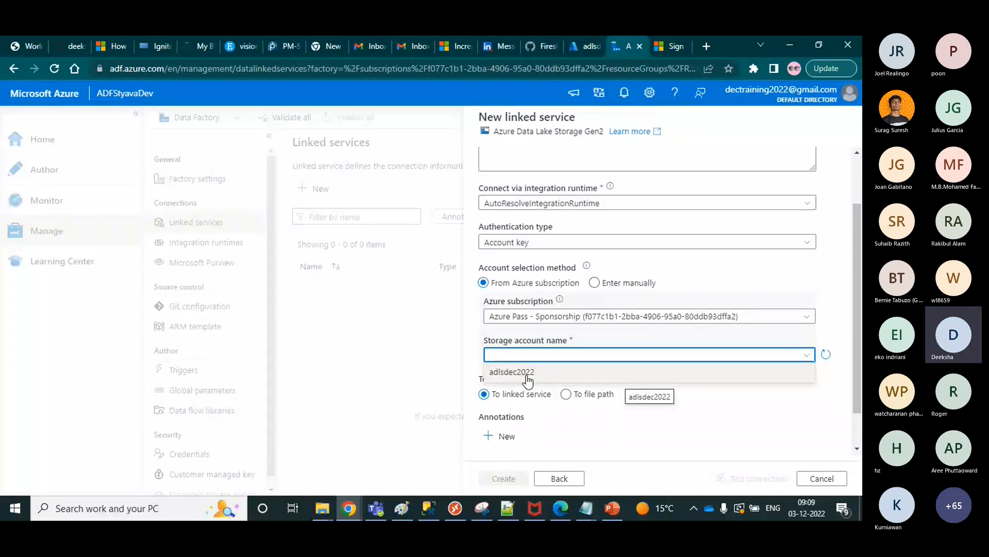
left_click(525, 380)
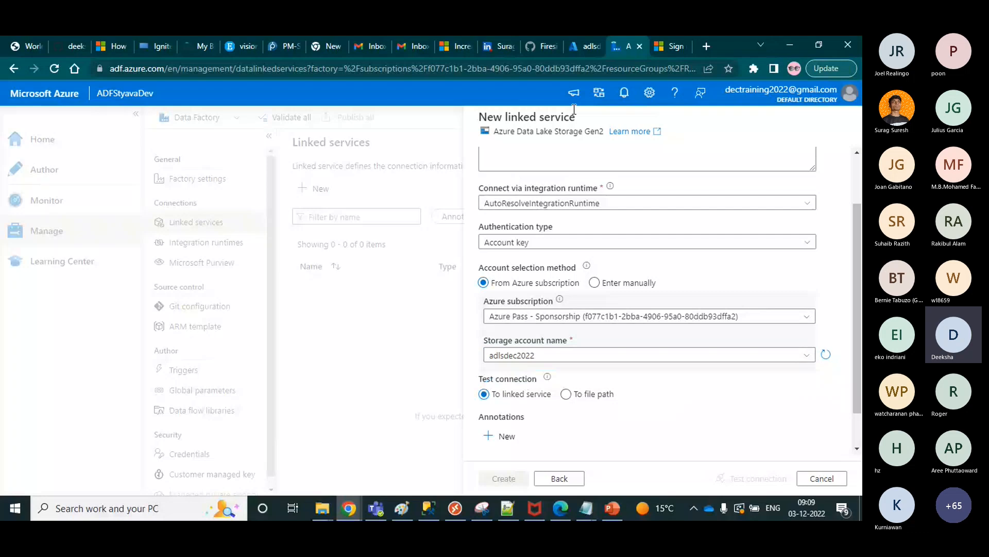
- Compare the storage account name with the Azure portal, test the linked service's connection, and create it
left_click(582, 47)
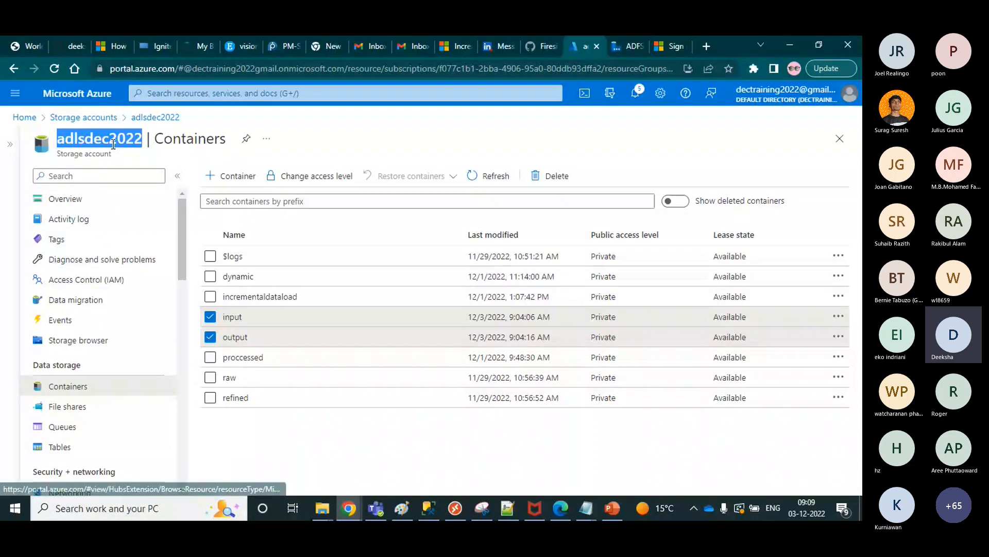
left_click(623, 41)
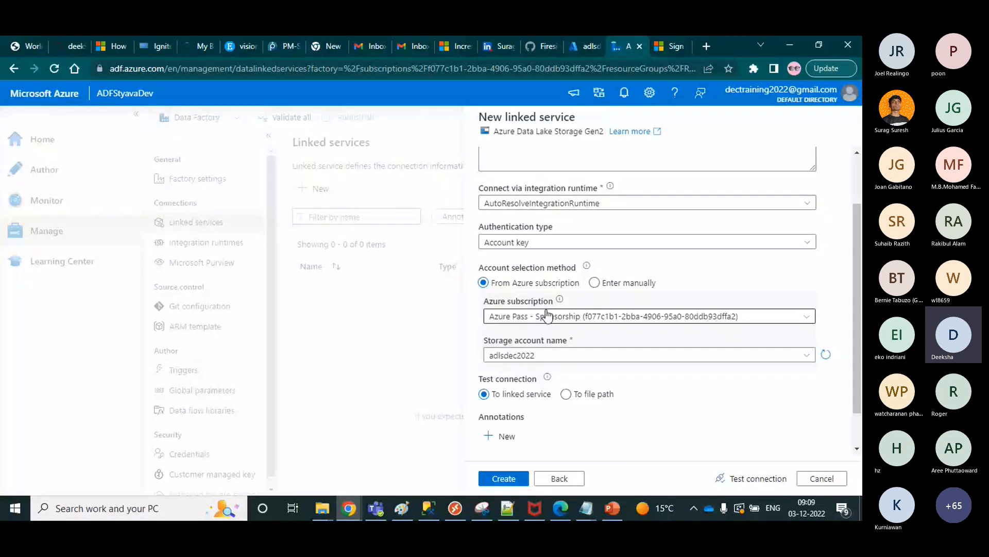
left_click(761, 480)
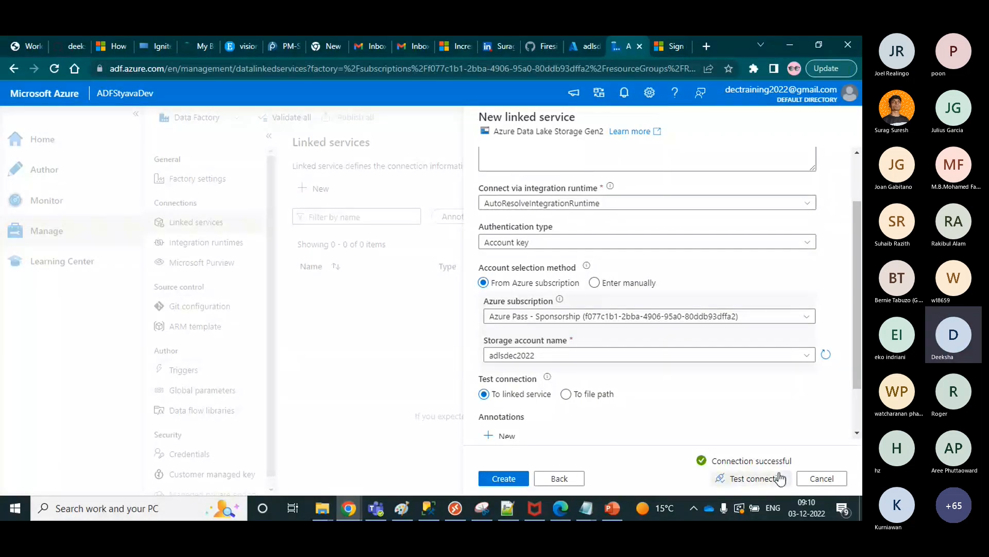
left_click(508, 479)
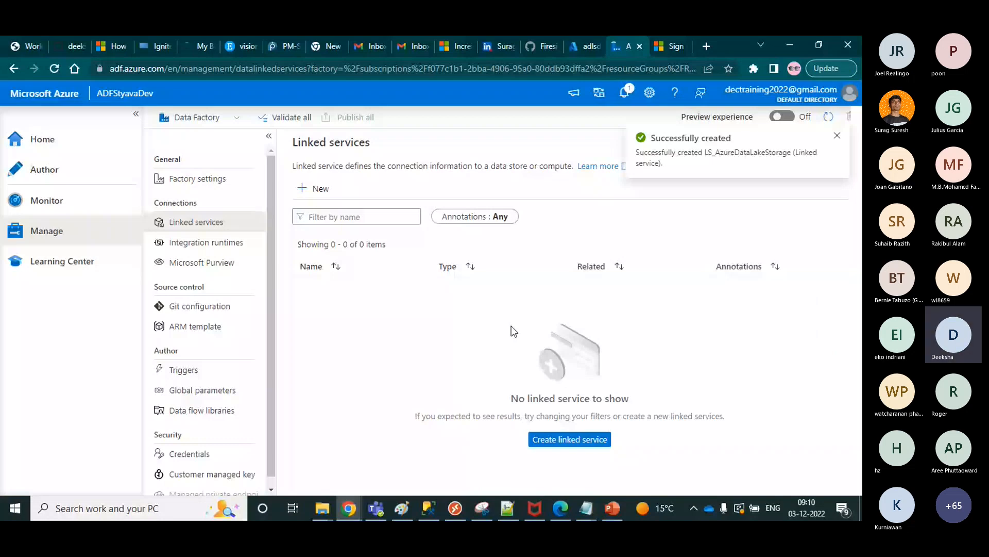
- Review the PowerPoint slide "How Azure Data Factory Works" and the input and output containers of adlsdec2022, and return to the linked services list
key("alt+Tab")
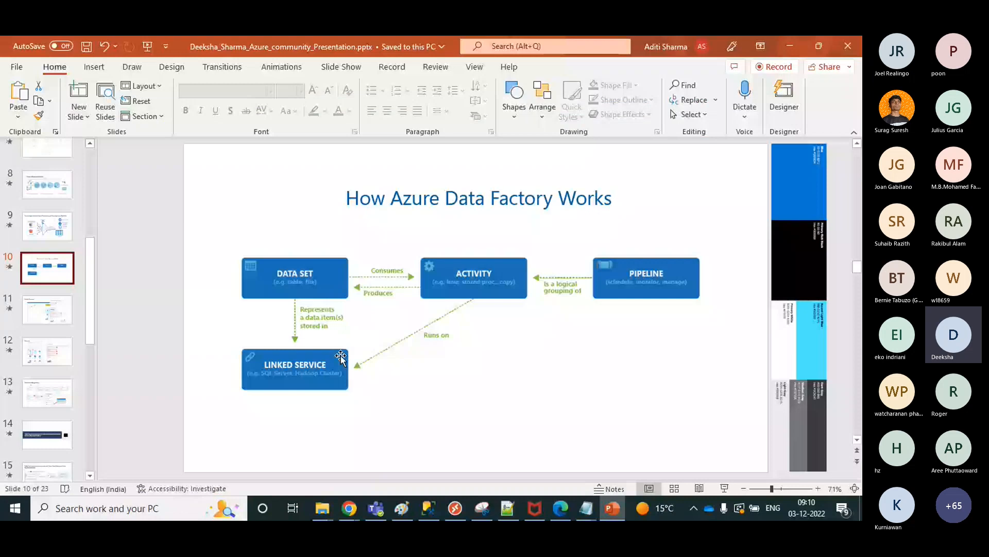
mouse_move(346, 519)
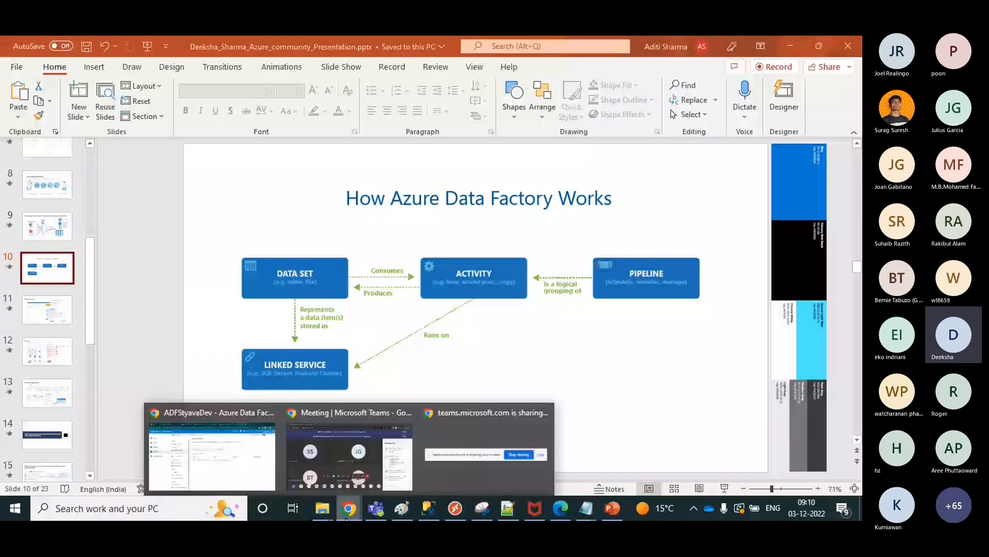
mouse_move(225, 458)
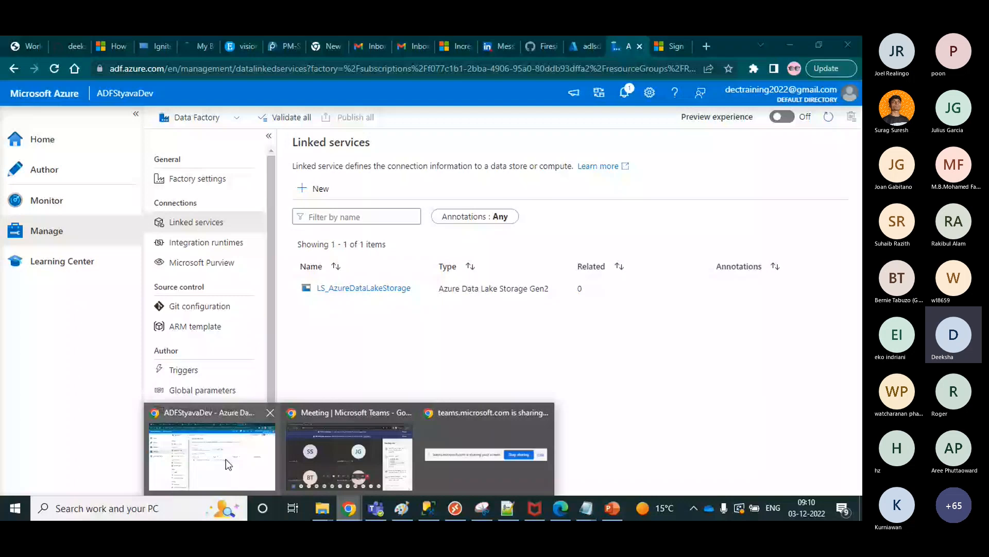
left_click(225, 458)
left_click(585, 47)
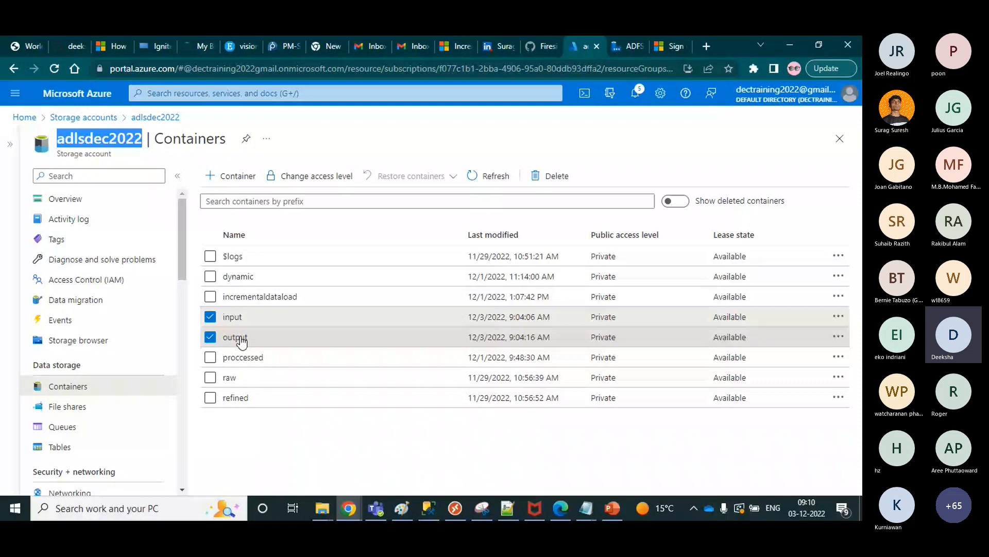
key("ctrl+Tab")
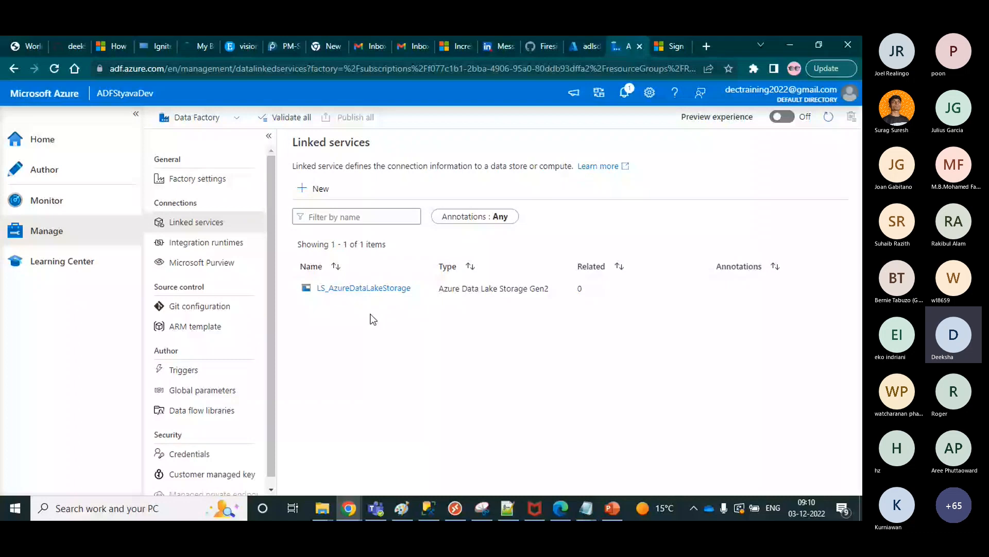
- Open LS_AzureDataLakeStorage, examine the storage account name in its URL, and close it discarding any changes
left_click(363, 288)
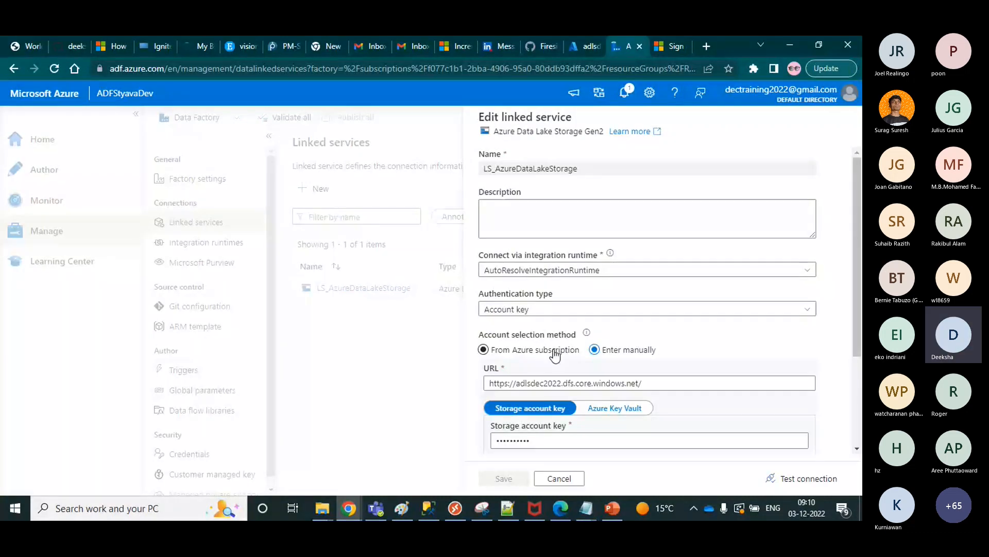
double_click(533, 383)
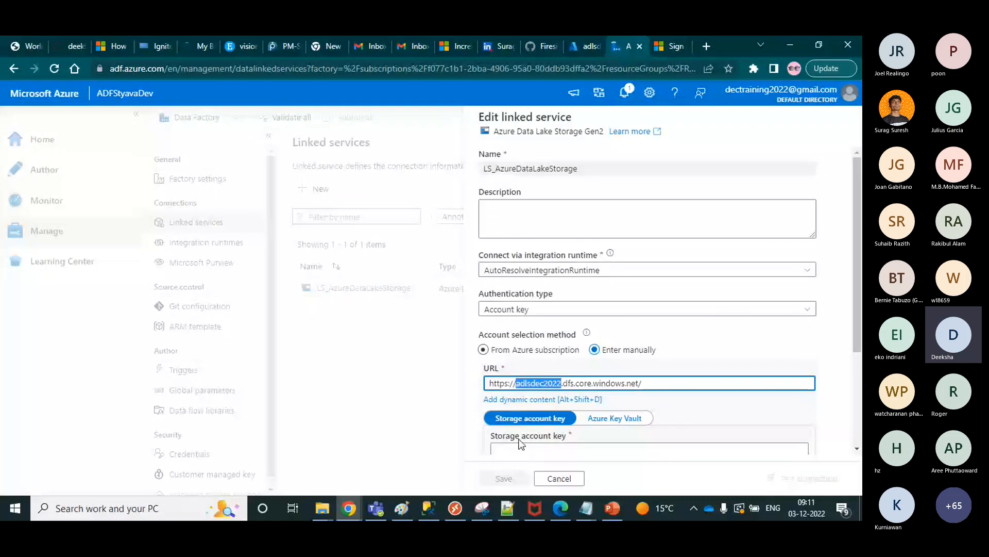
left_click(572, 478)
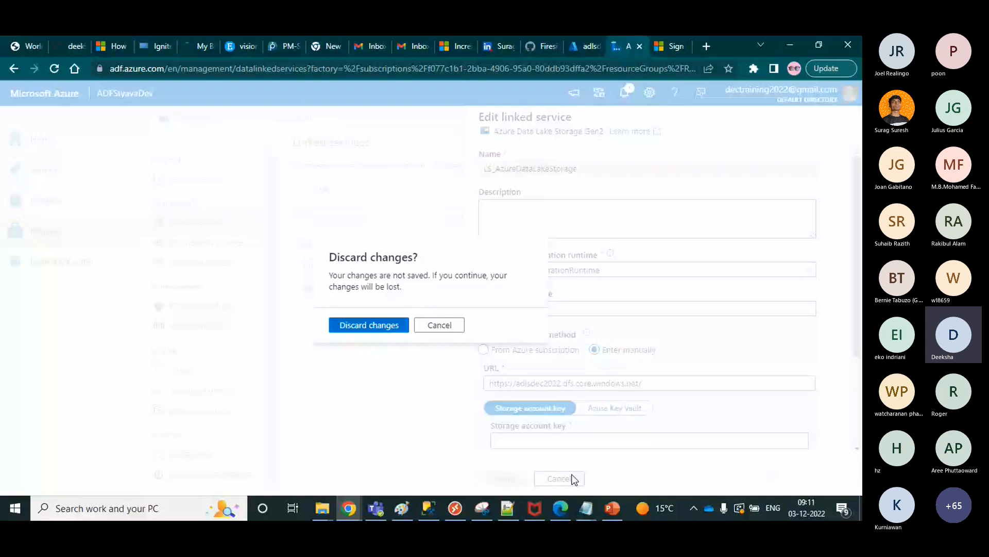
left_click(369, 325)
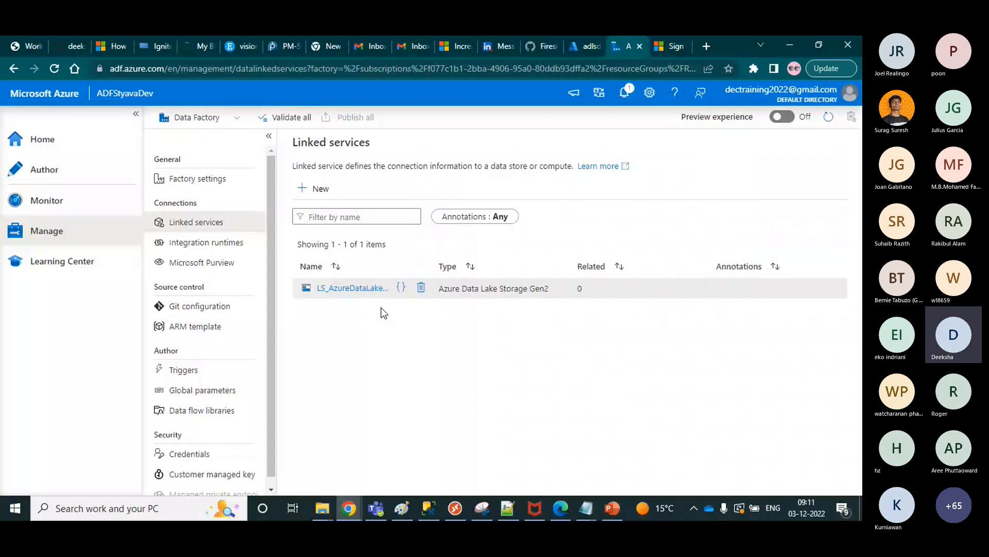
- Start a new dataset in the factory's authoring area, using Azure Data Lake Storage Gen2 as data store and DelimitedText as format
left_click(111, 182)
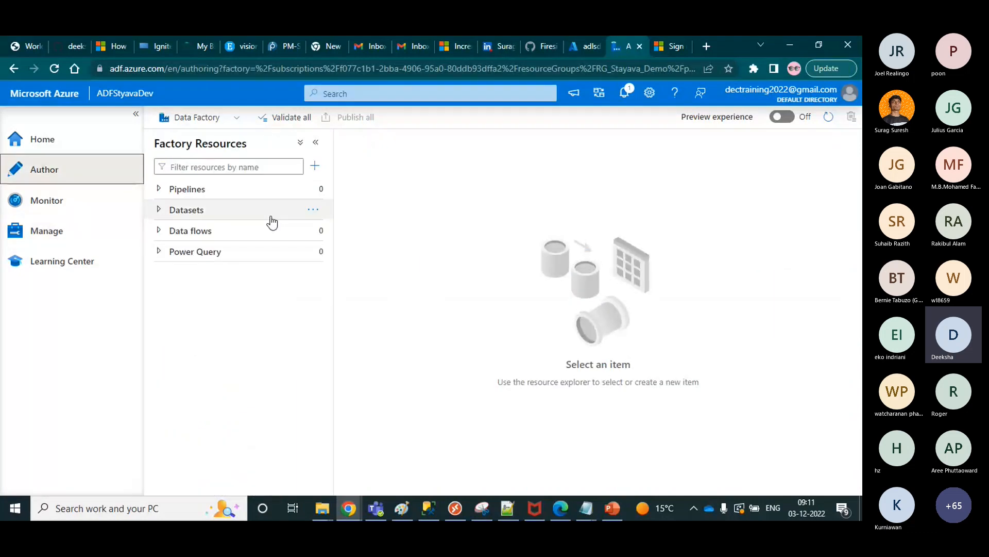
left_click(312, 212)
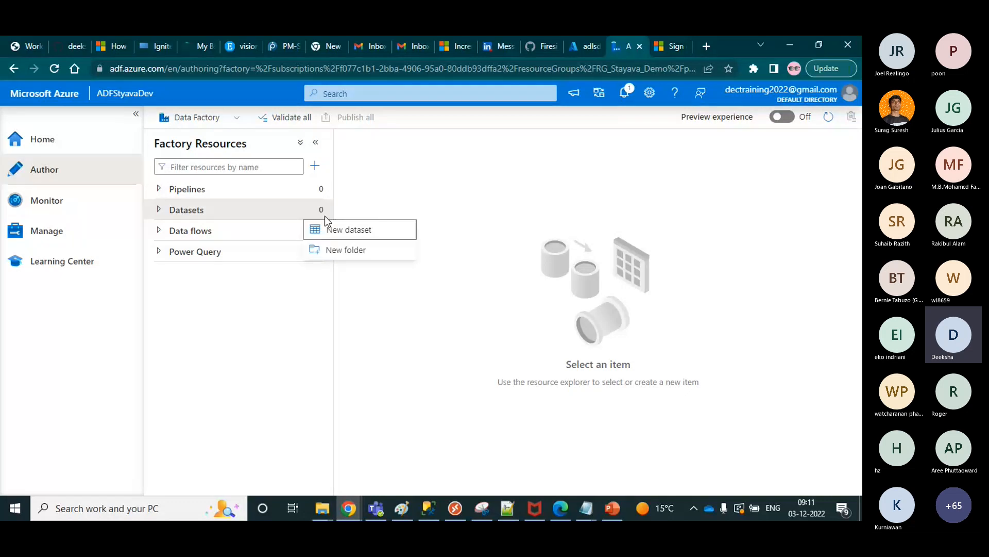
left_click(332, 230)
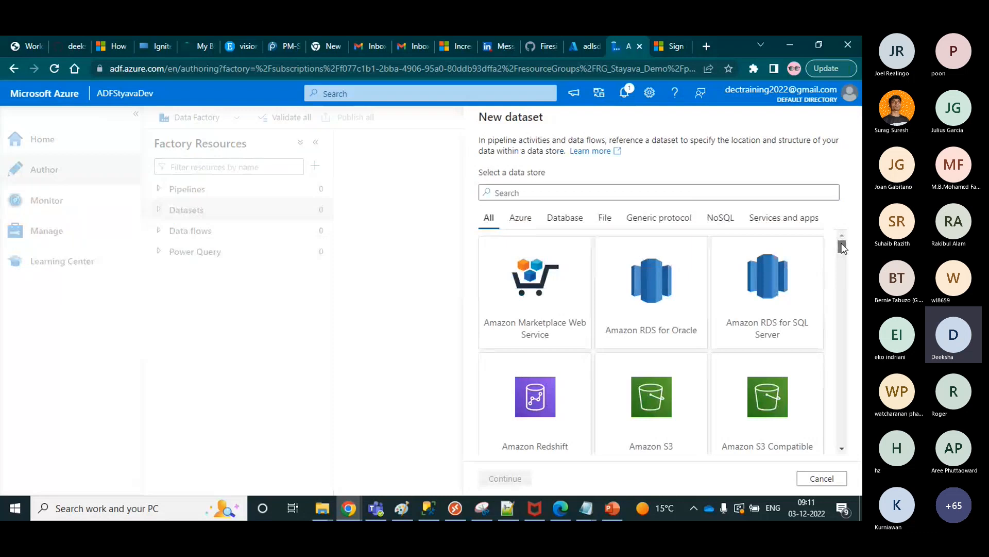
left_click_drag(842, 247, 843, 237)
mouse_move(844, 247)
left_mouse_down()
mouse_move(848, 295)
mouse_move(845, 242)
left_mouse_up()
mouse_move(845, 244)
left_mouse_down()
mouse_move(847, 274)
mouse_move(838, 249)
left_mouse_up()
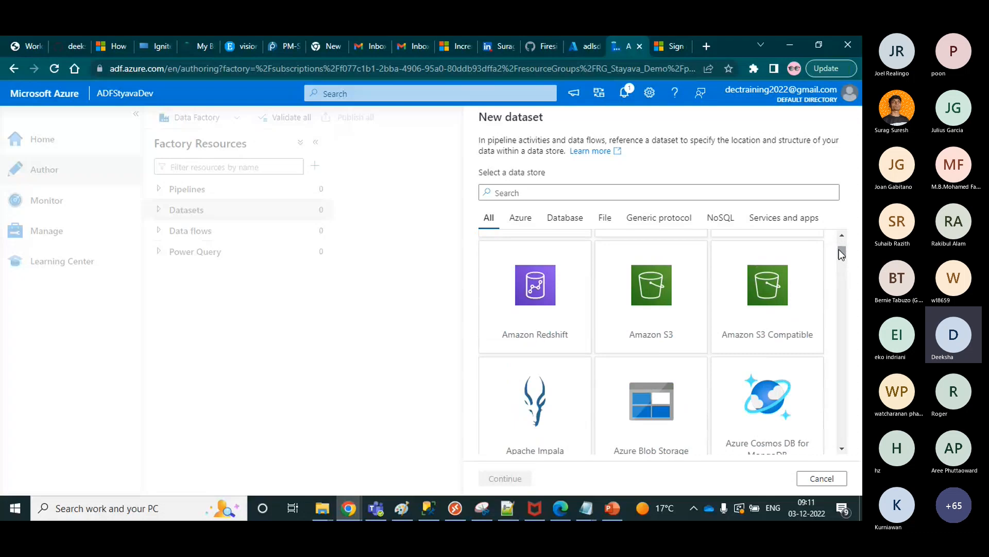
left_click(841, 450)
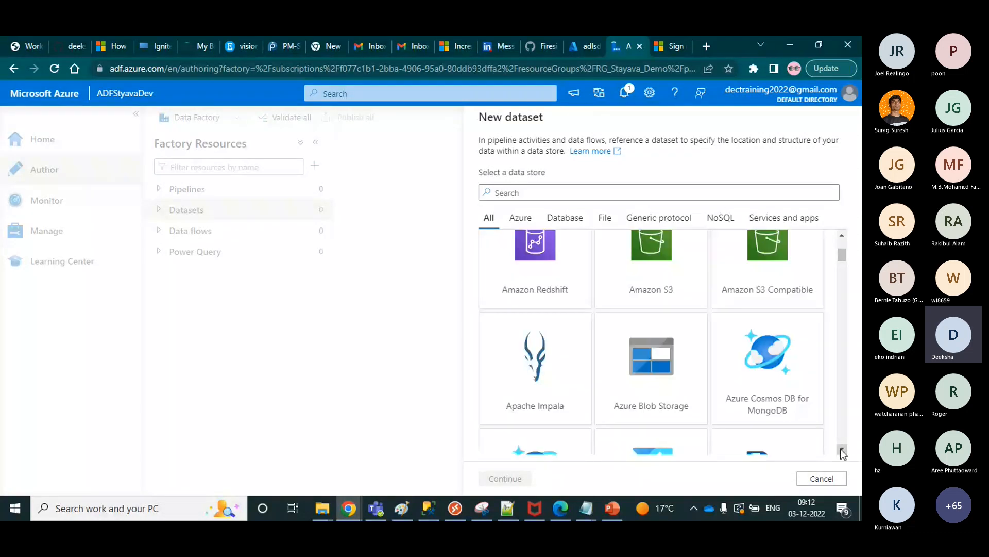
scroll(499, 388, "down", 5)
left_click(533, 330)
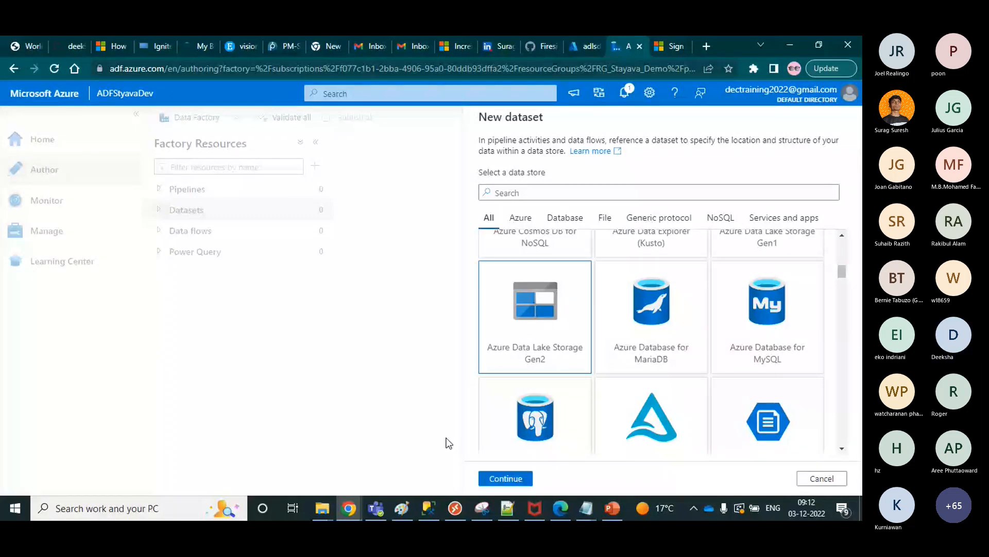
left_click(505, 478)
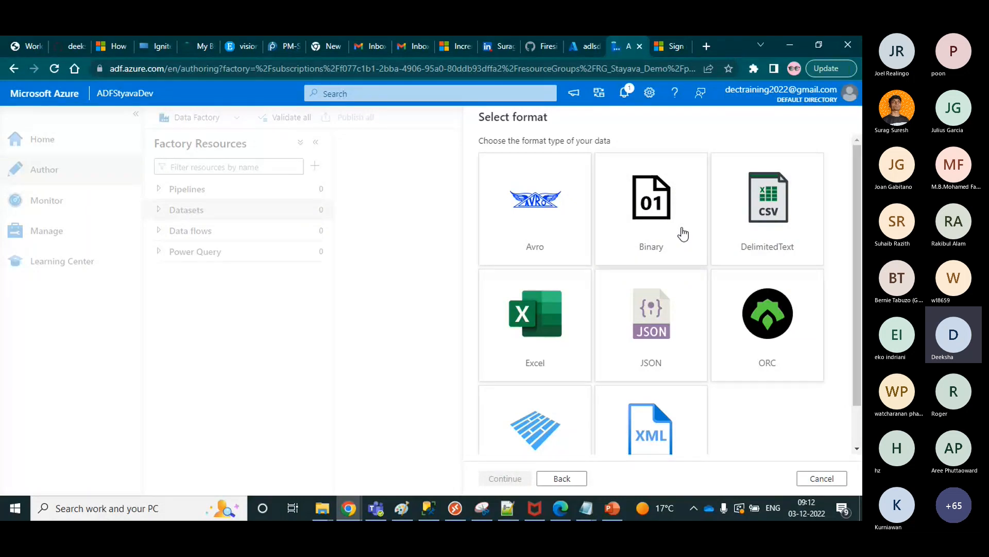
left_click(754, 236)
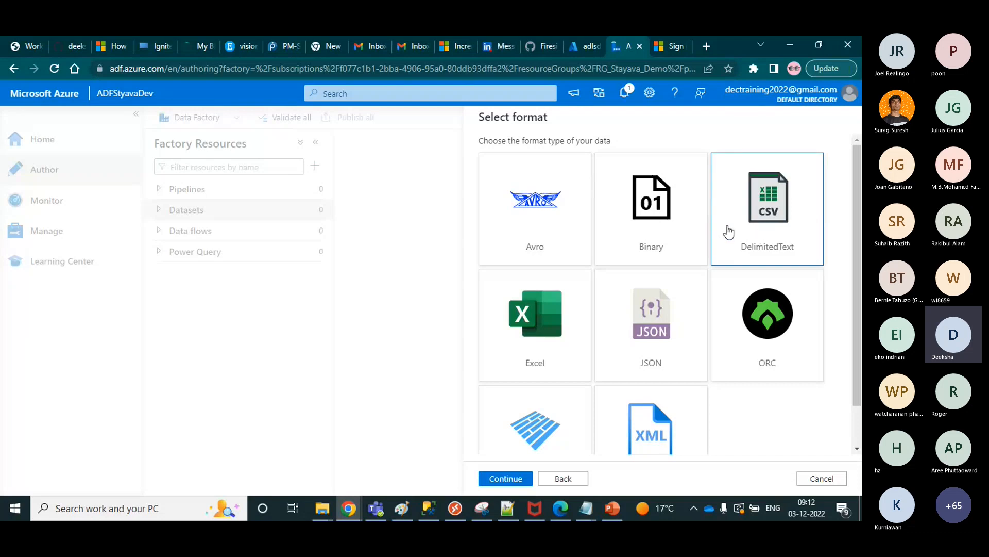
left_click(508, 479)
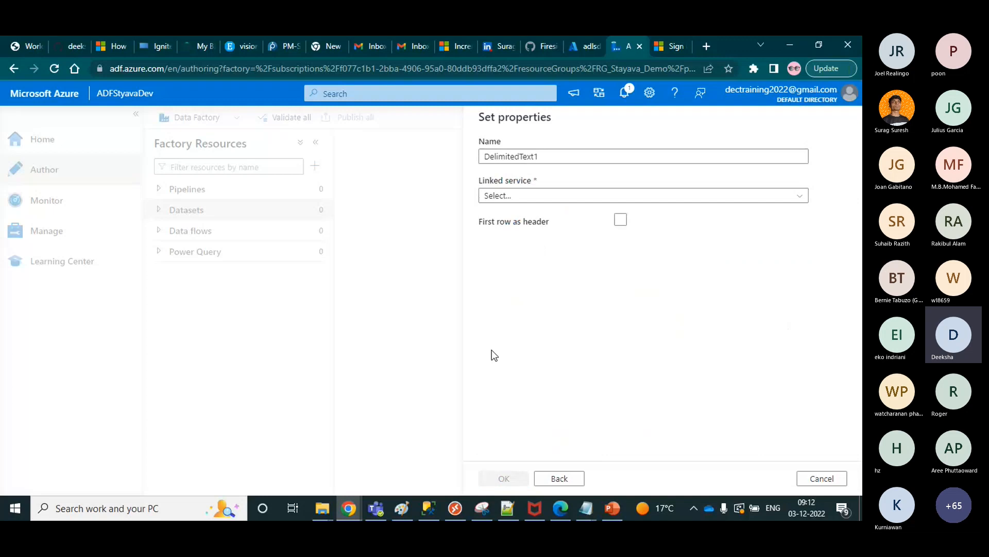
- Name the dataset DS_input and set its linked service to LS_AzureDataLakeStorage
double_click(538, 156)
type("DS")
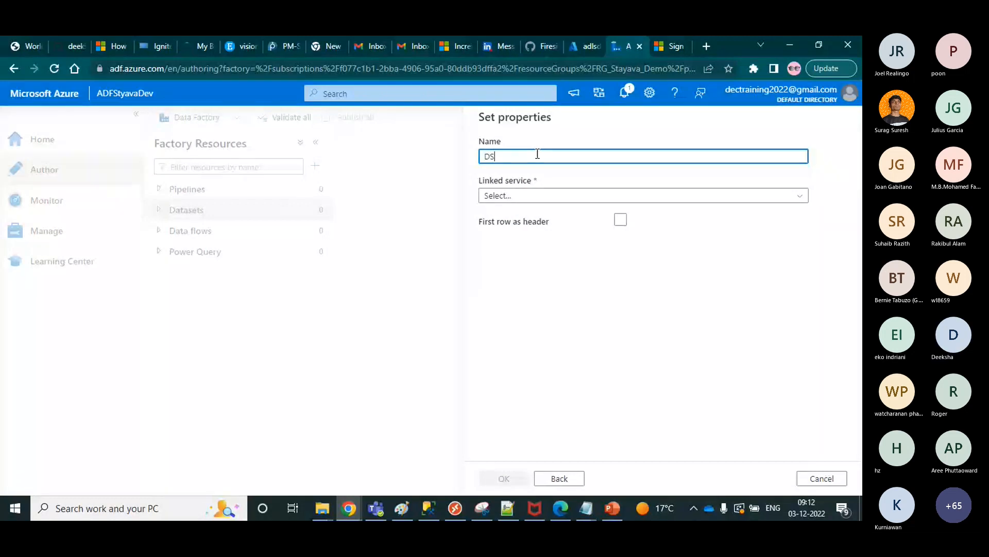
type("_input")
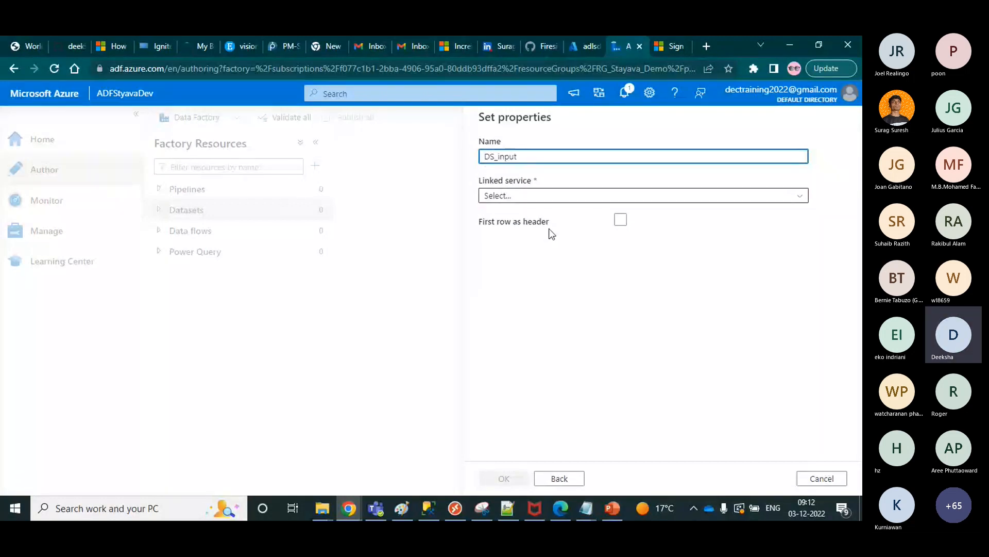
left_click(642, 209)
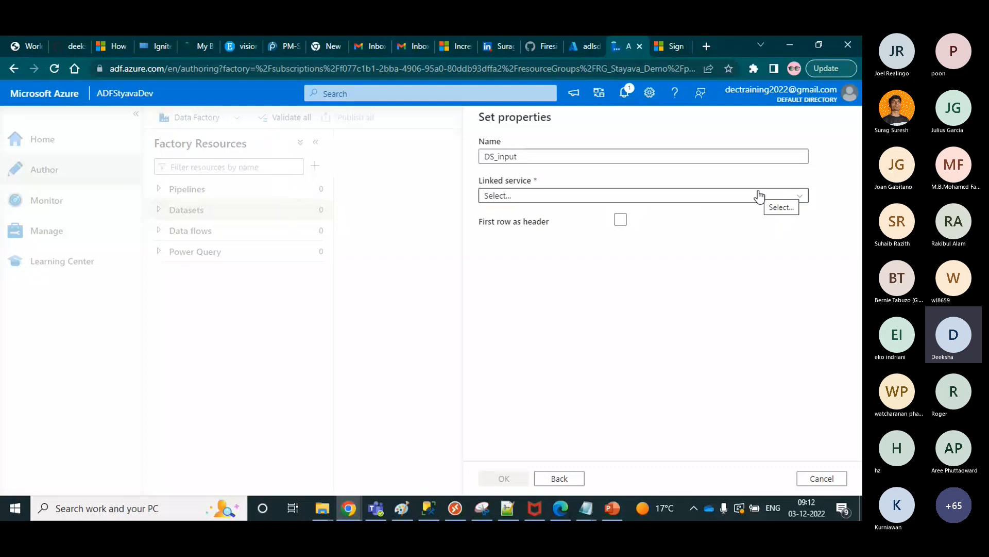
left_click(758, 195)
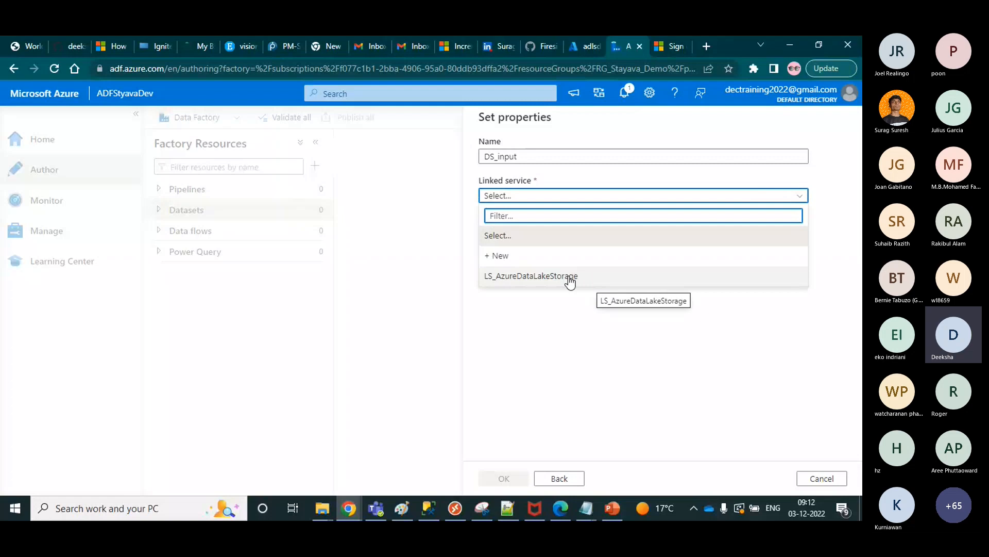
left_click(568, 277)
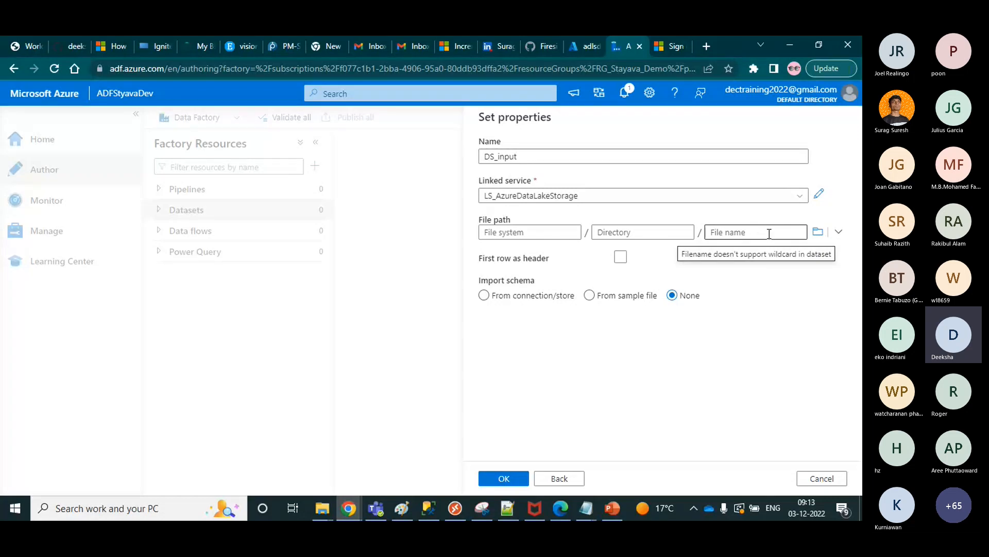
- Browse the storage and set the dataset's file path to Person.csv in the input container
left_click(816, 233)
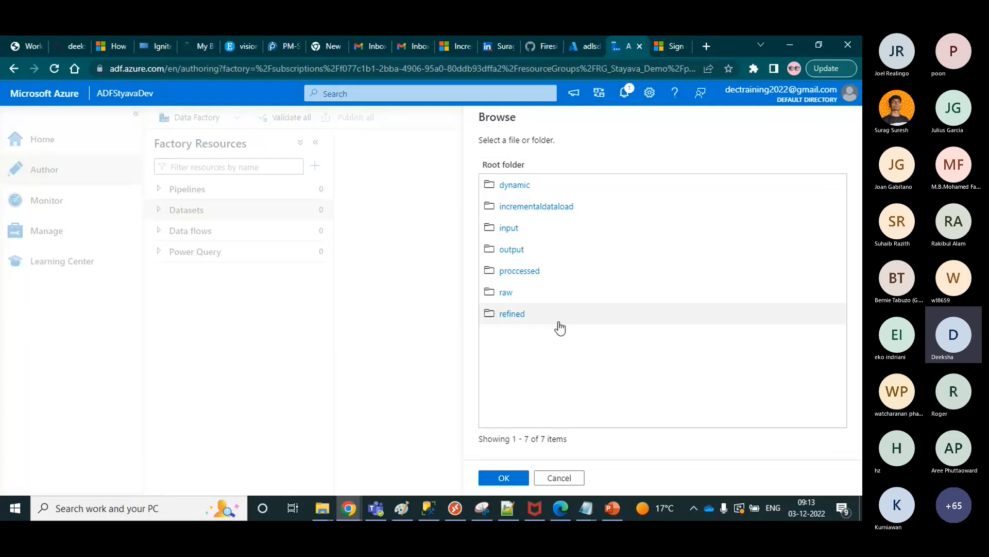
left_click(507, 230)
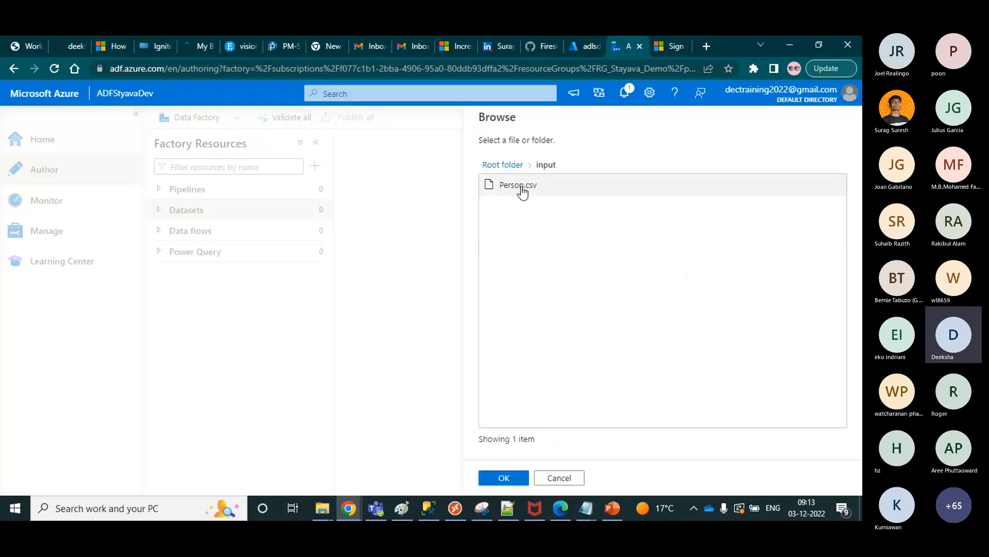
left_click(519, 190)
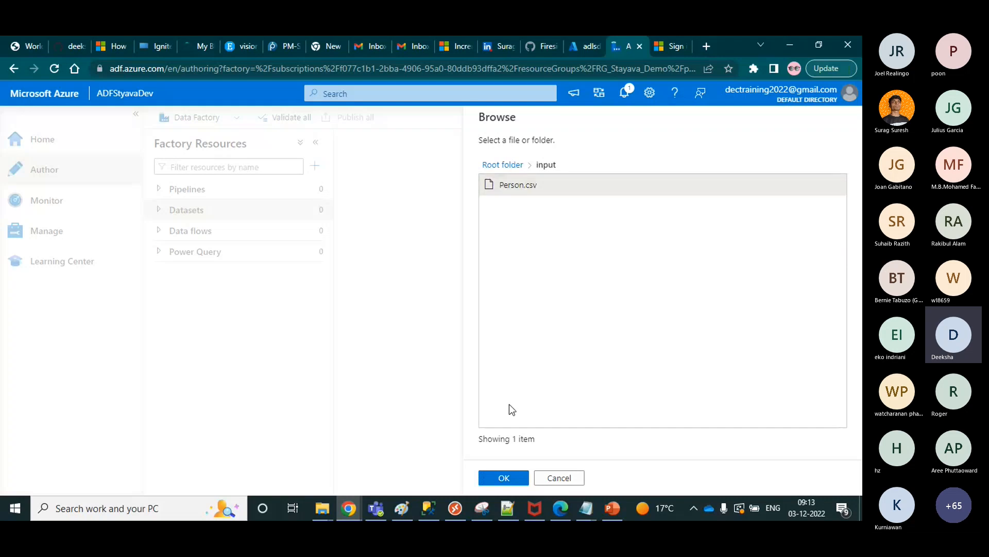
left_click(497, 477)
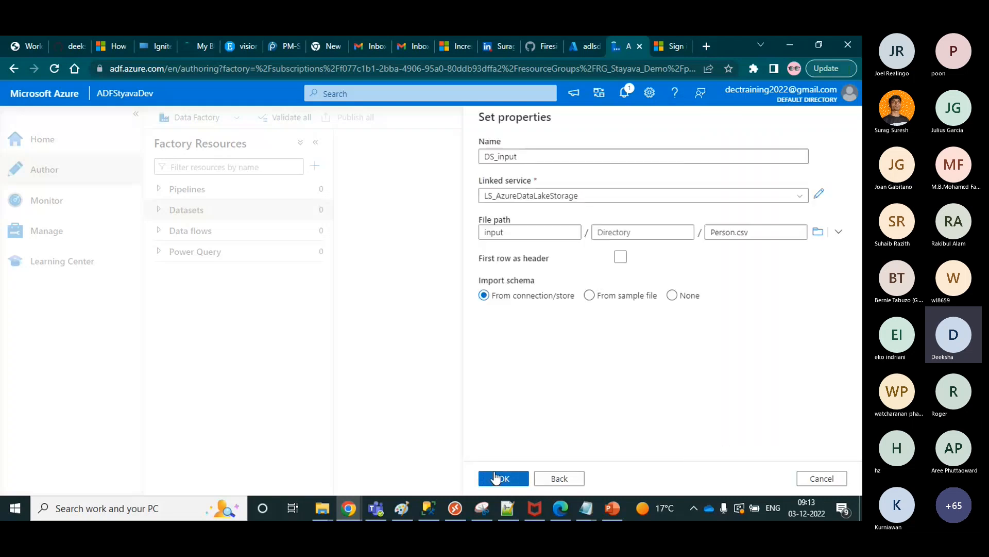
- Switch to the Azure portal, open Person.csv from the input container, preview it as a table, and examine its header row
left_click(572, 46)
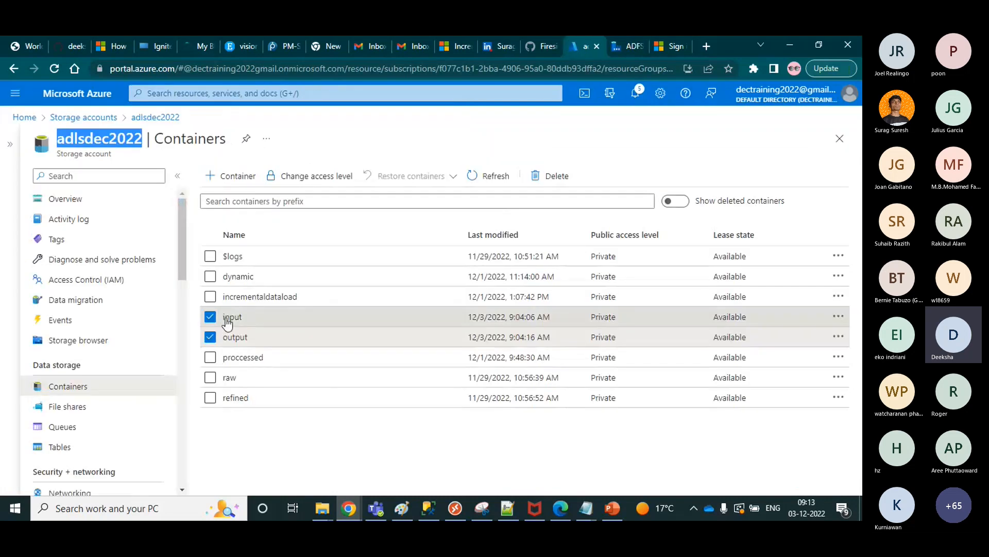
left_click(231, 317)
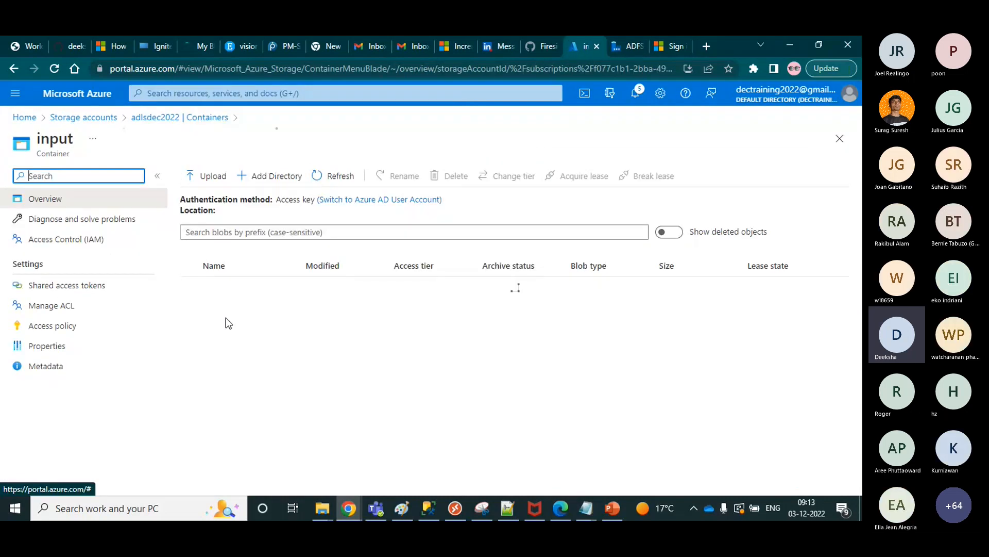
left_click(227, 288)
left_click(492, 205)
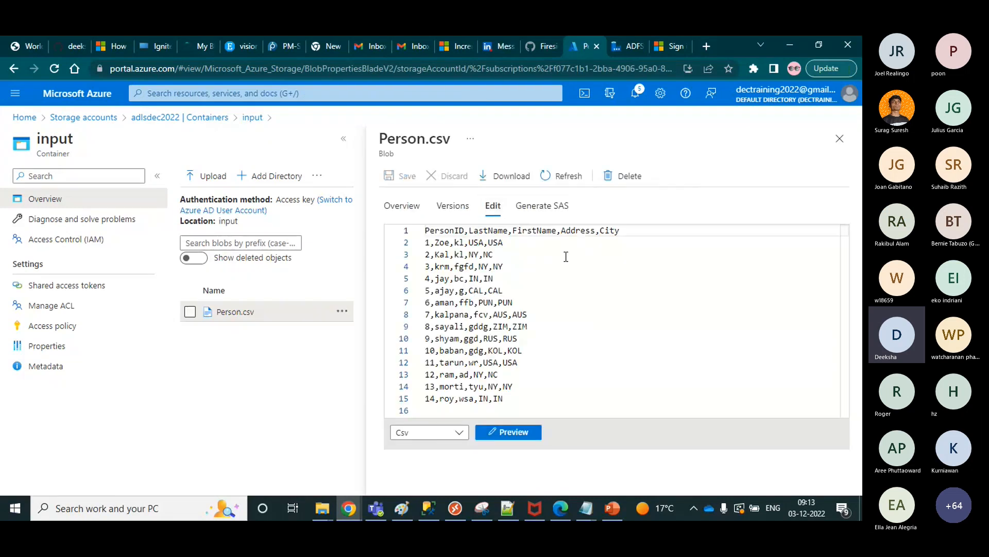
left_click(509, 432)
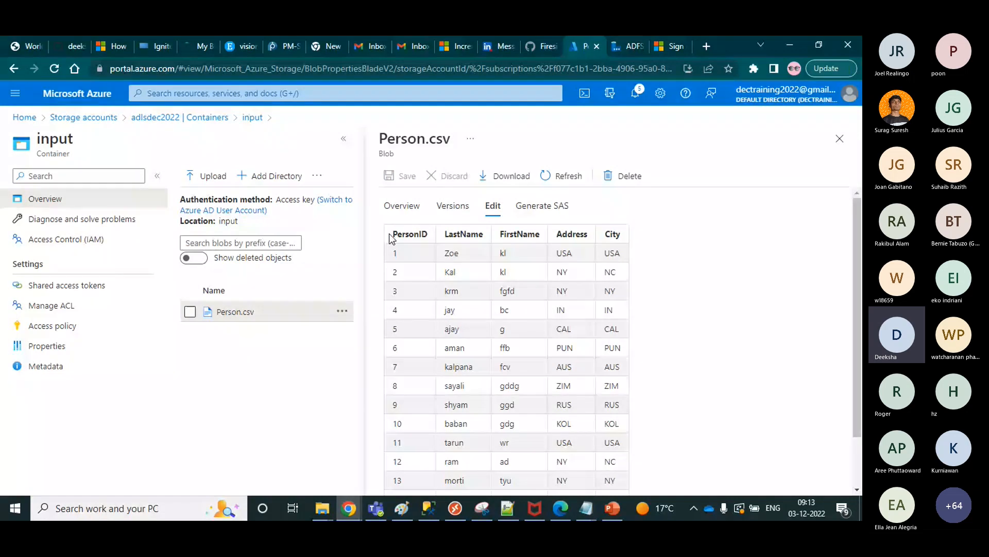
left_click_drag(390, 236, 621, 236)
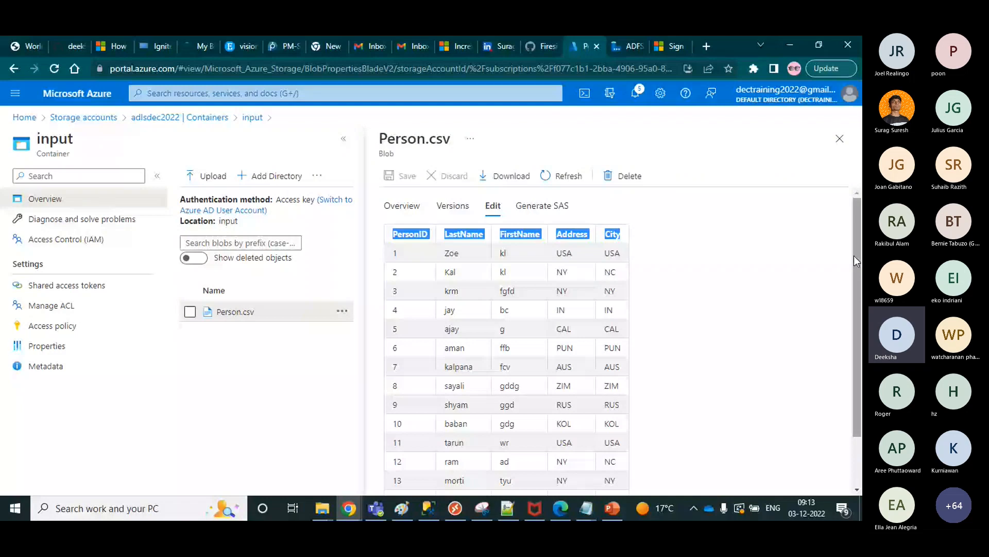
- Return Person.csv to text editing, delete its empty last line, and save the file
scroll(457, 312, "down", 2)
left_click(423, 479)
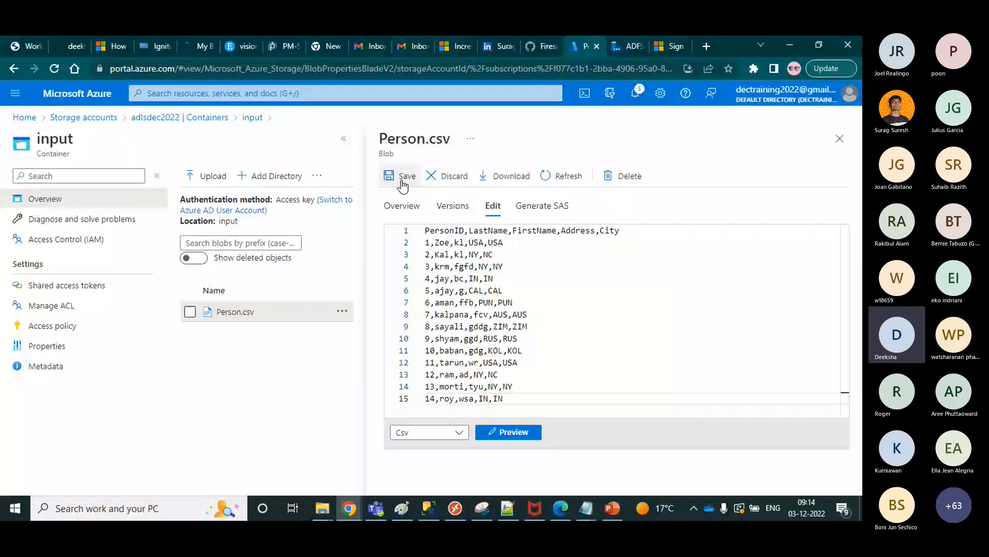
left_click(404, 178)
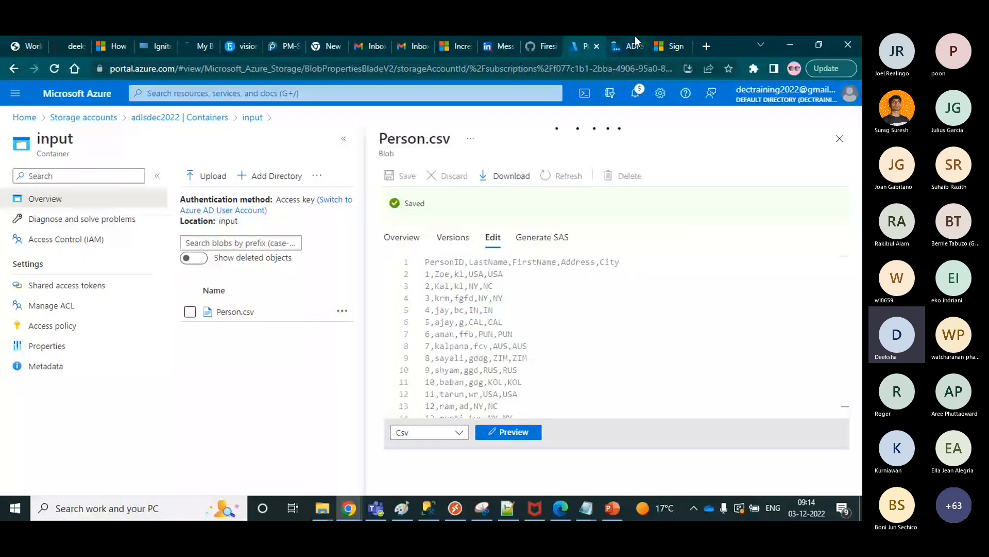
- Switch back to Azure Data Factory, enable First row as header for DS_input, and create the dataset
left_click(633, 41)
left_click(621, 259)
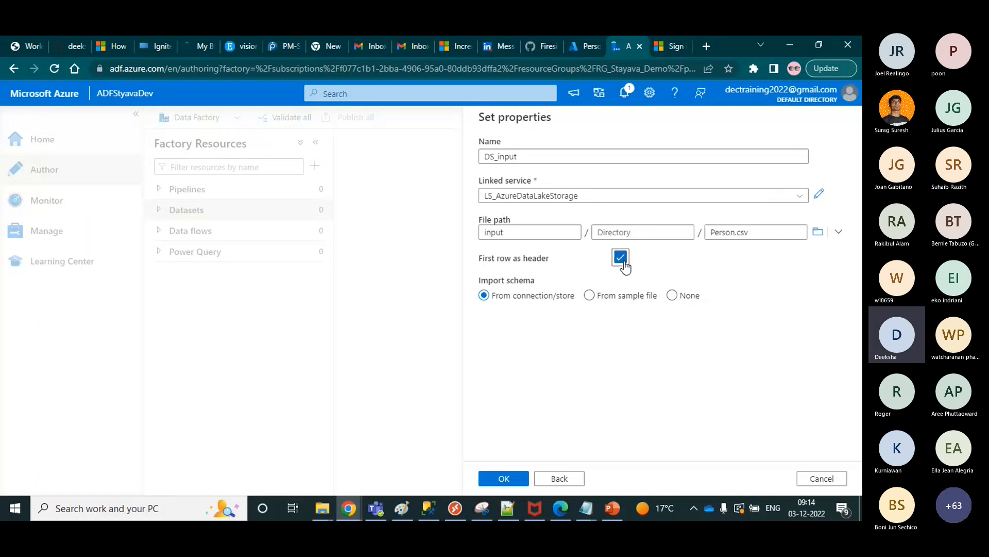
left_click(503, 479)
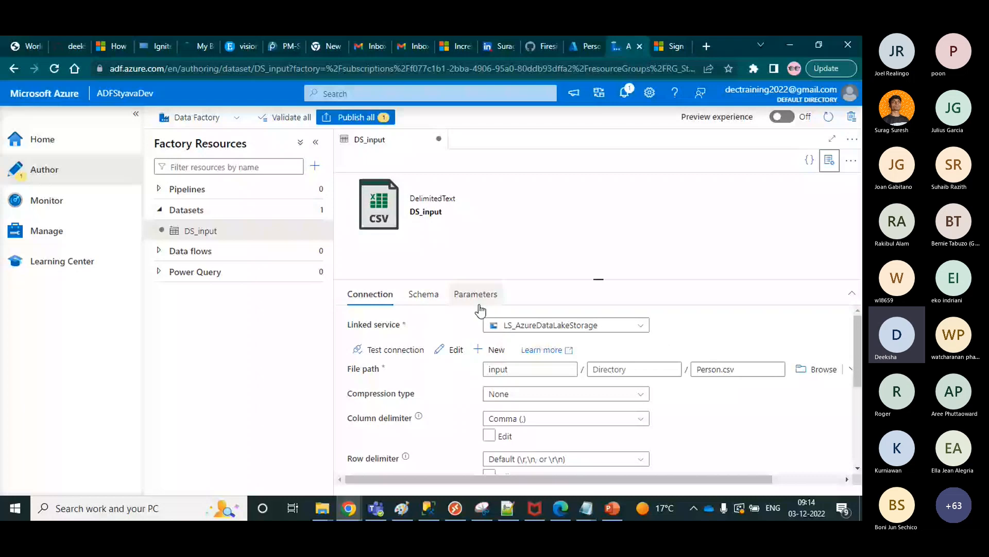
- Start a second dataset with Azure Data Lake Storage Gen2 as data store and JSON as format
left_click(314, 210)
left_click(365, 228)
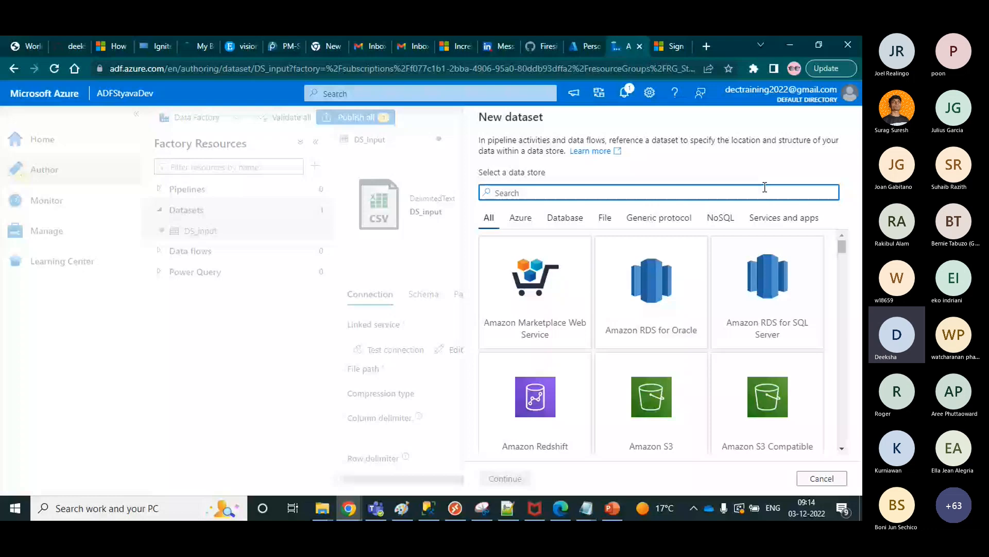
scroll(849, 330, "down", 7)
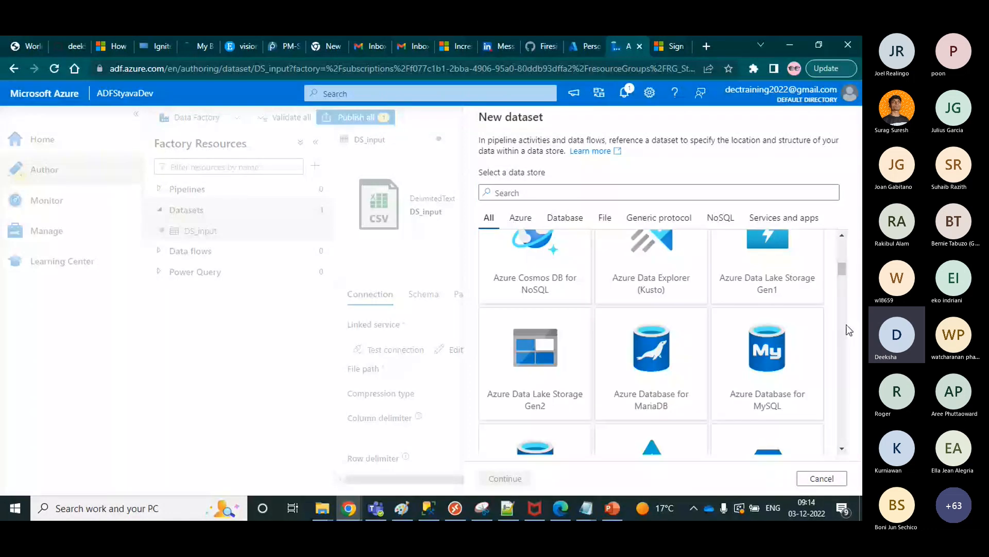
left_click(533, 408)
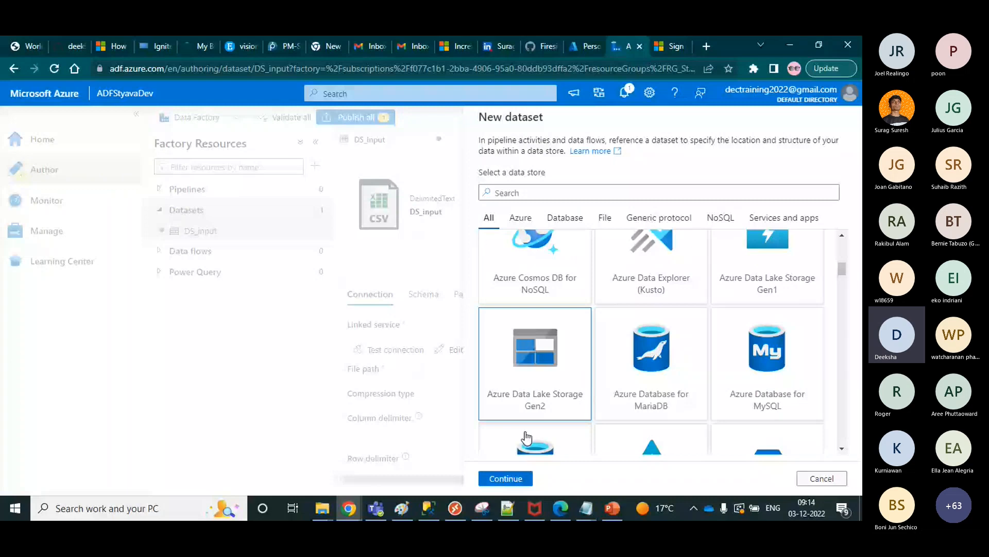
left_click(504, 478)
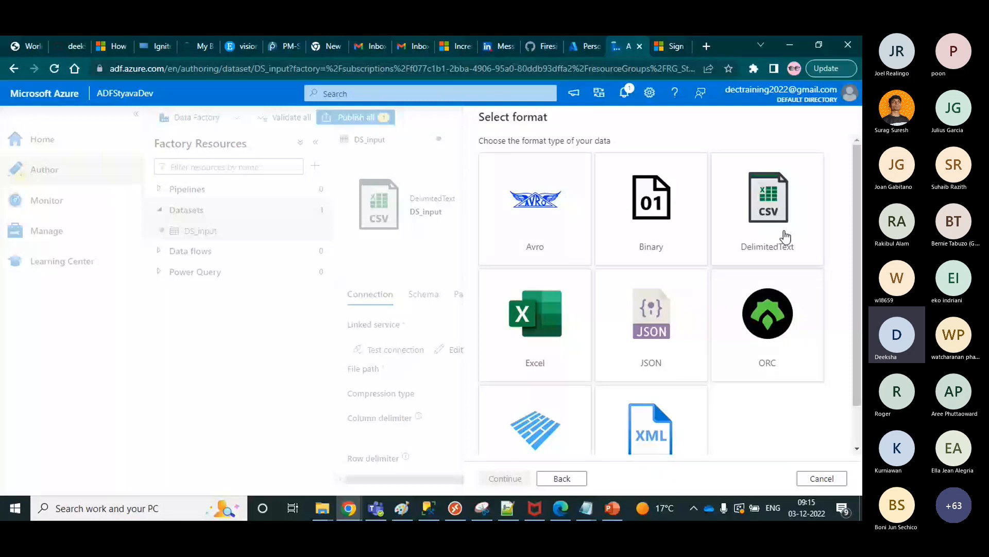
left_click(680, 349)
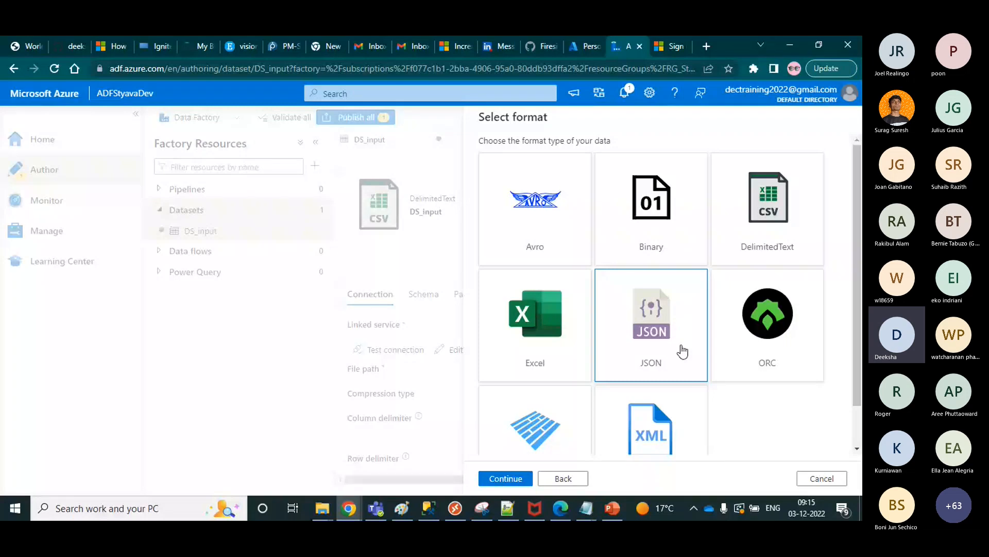
double_click(682, 351)
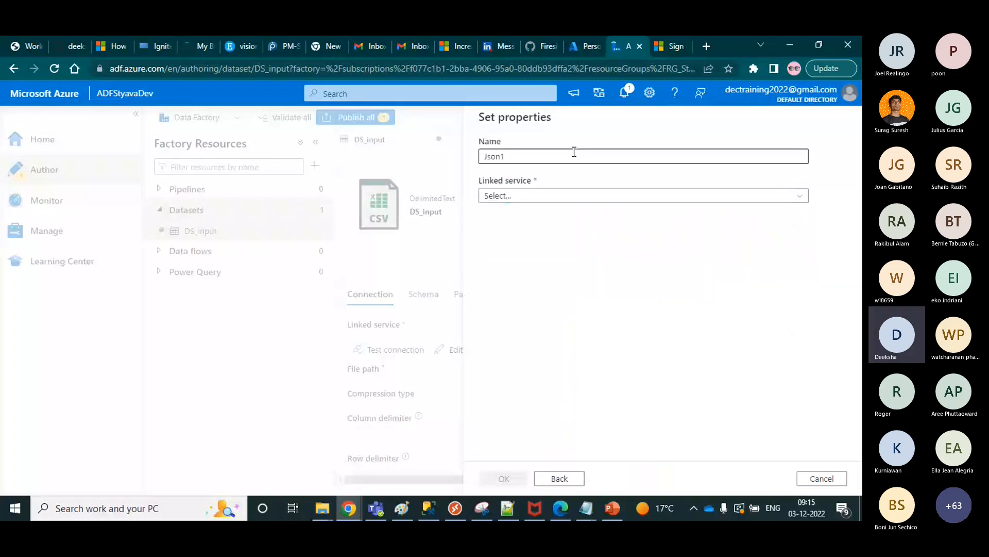
- Name the new JSON dataset DS_Output
left_click(574, 151)
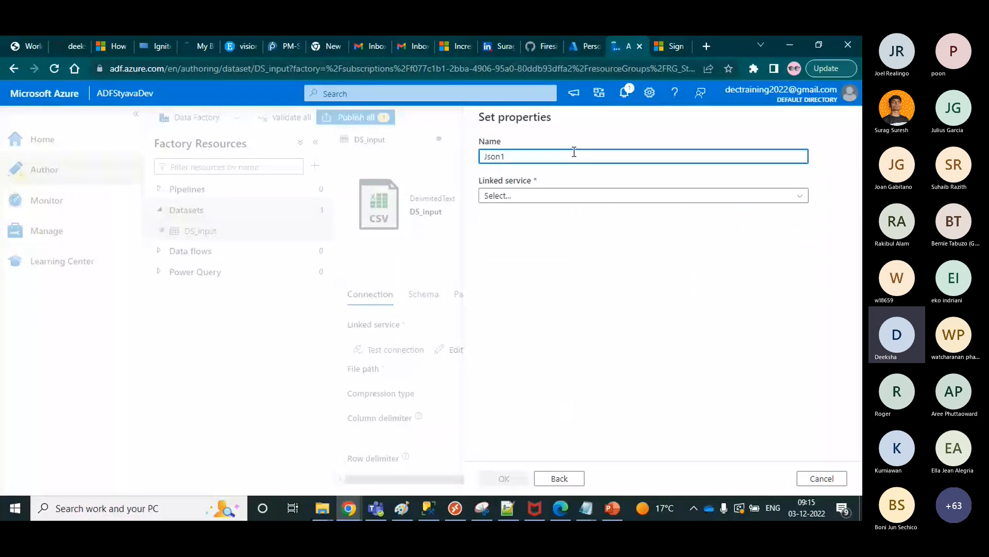
key("ctrl+a")
type("DS_Outp")
type("ut")
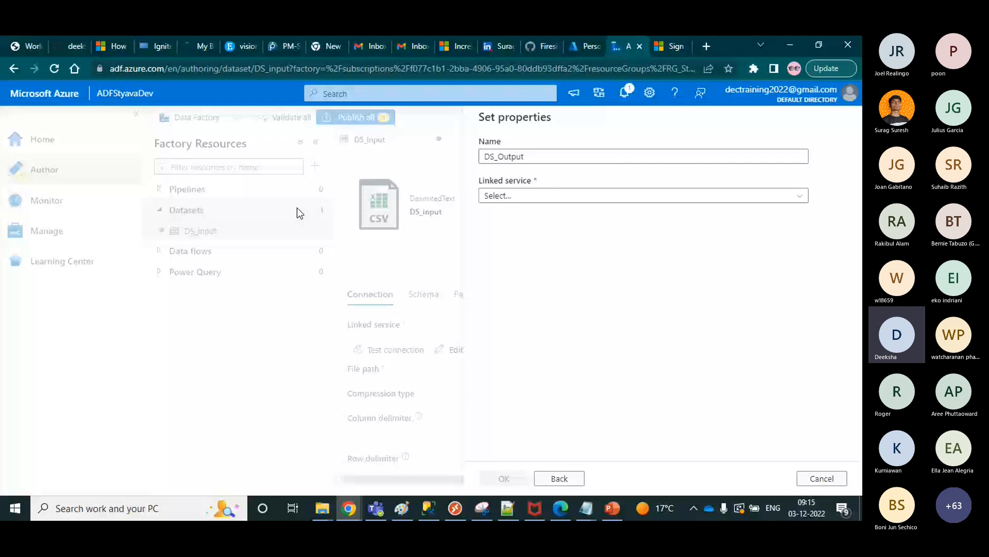
- Link DS_Output to LS_AzureDataLakeStorage with the output container as file path, create the dataset, and hide its properties
left_click(534, 197)
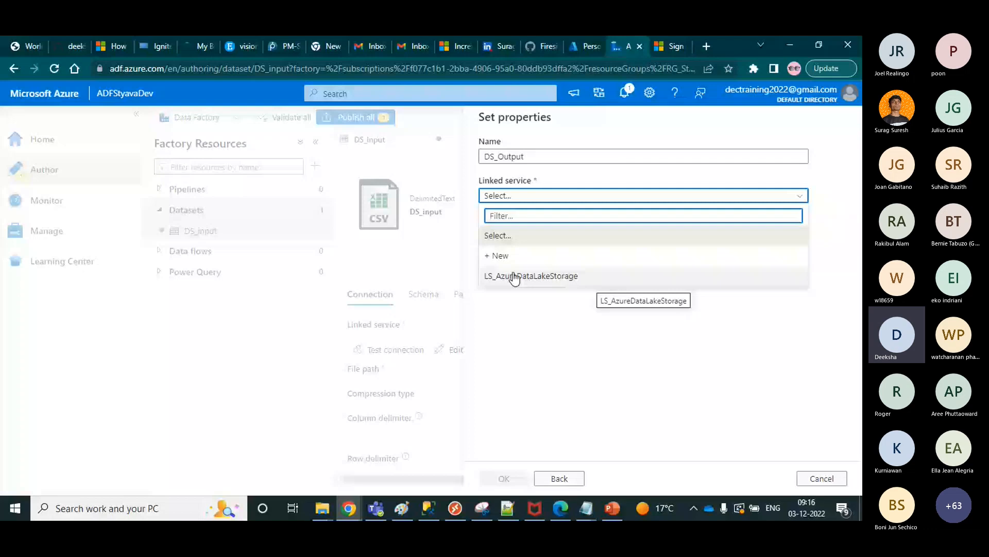
left_click(514, 279)
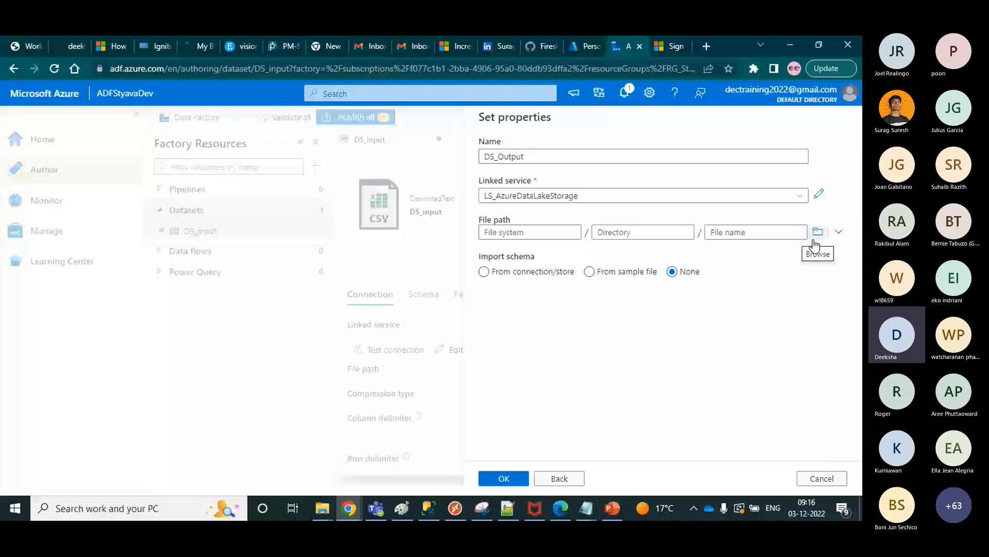
left_click(817, 233)
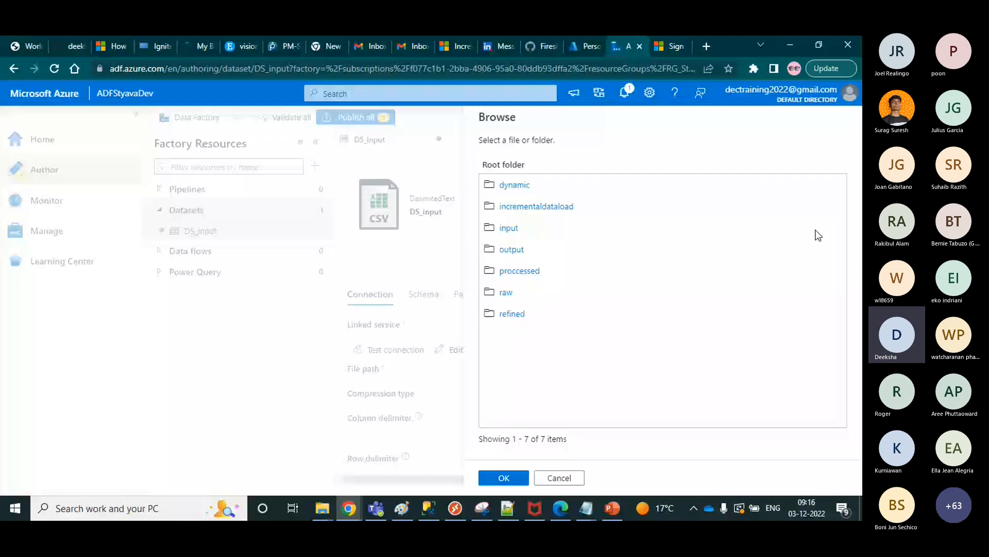
left_click(510, 251)
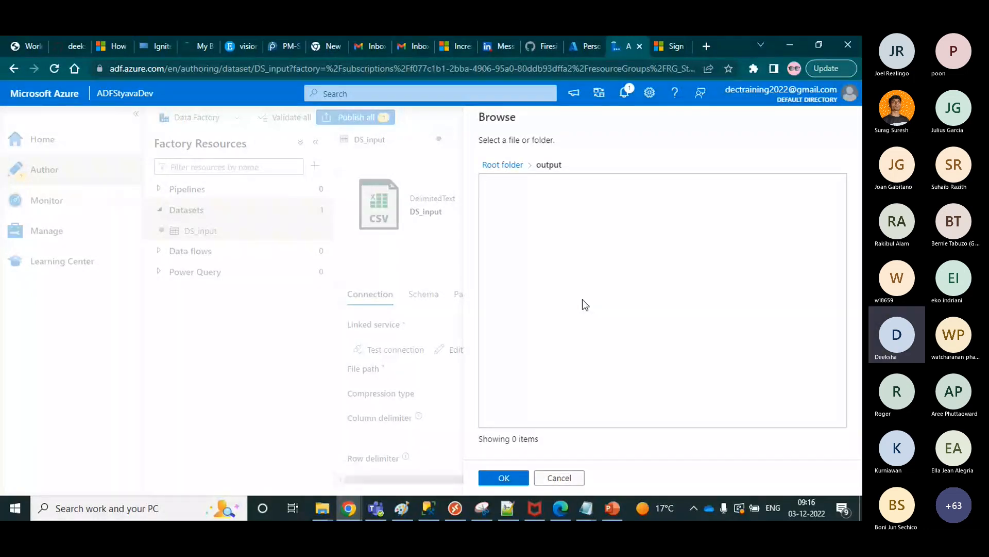
left_click(504, 478)
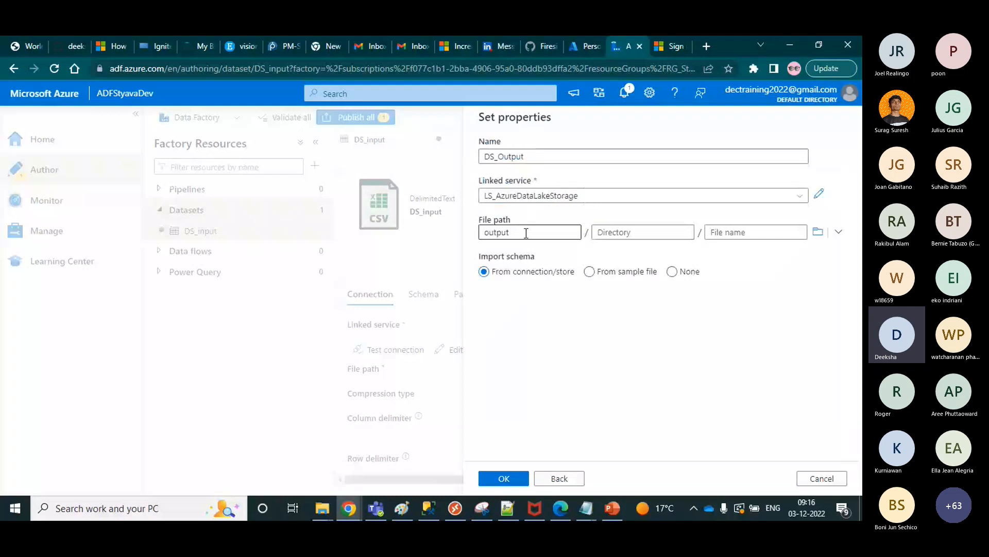
left_click(504, 479)
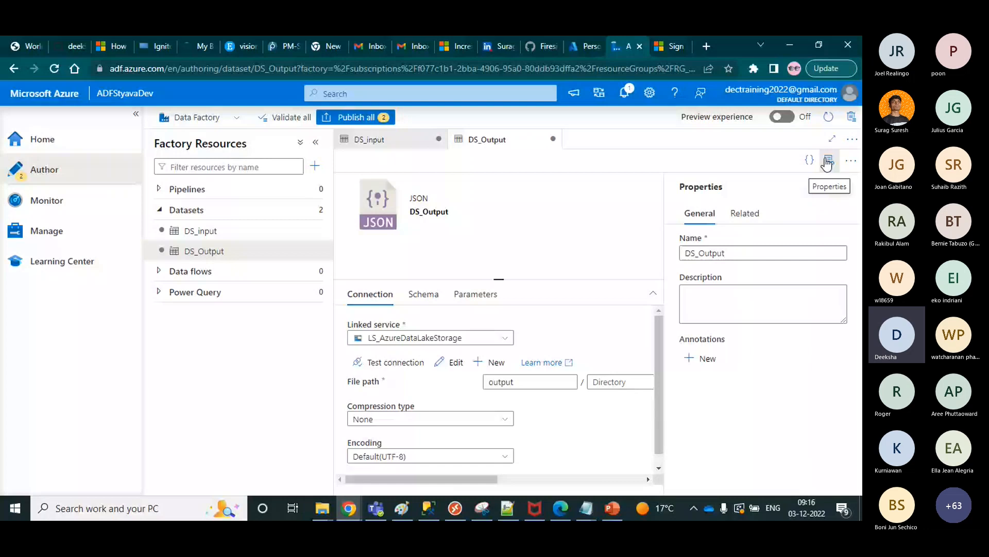
left_click(828, 162)
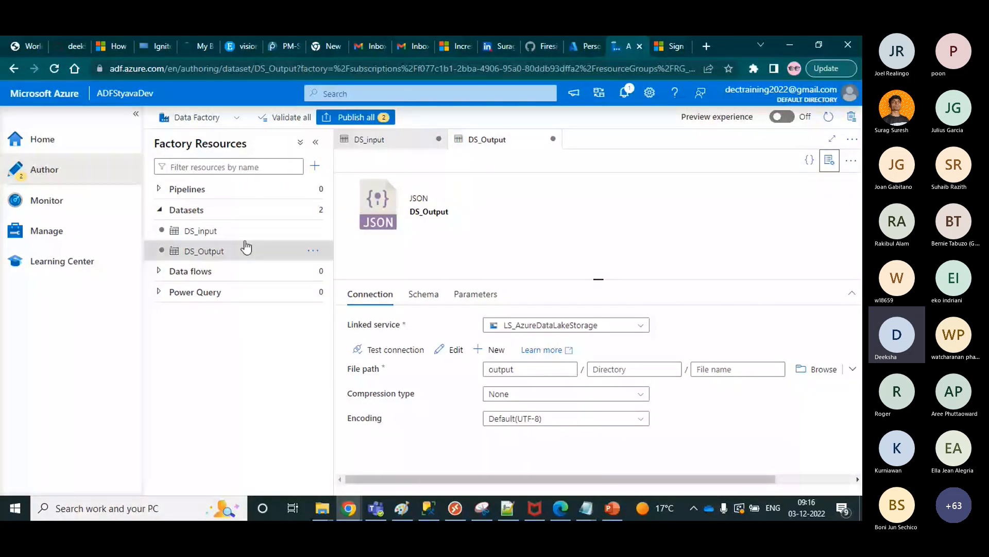
- Review the connection settings of the DS_input and DS_Output datasets
left_click(221, 239)
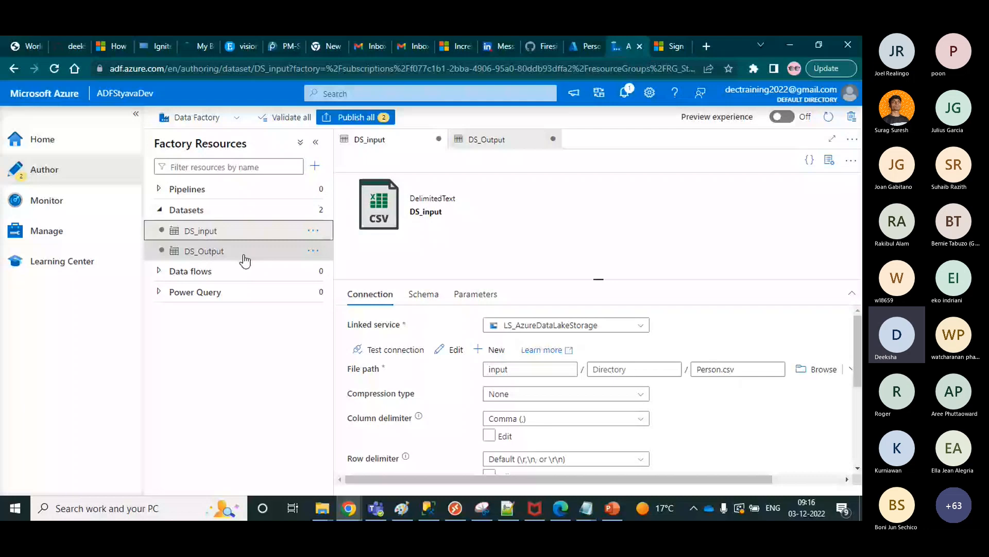
left_click(244, 255)
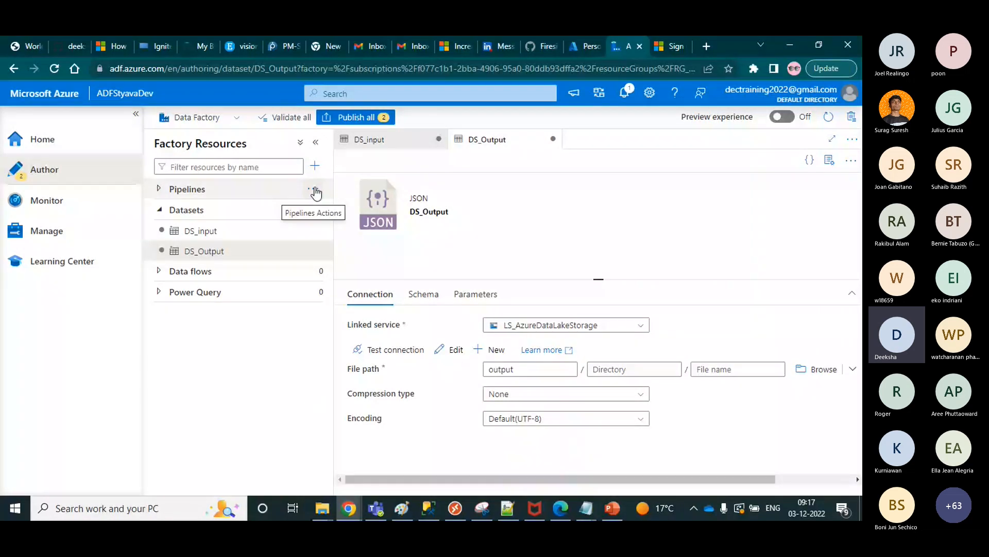
- Check the How Azure Data Factory Works slide in PowerPoint, return to Azure Data Factory, and create a pipeline named PL_Input_to_Output
left_click(315, 191)
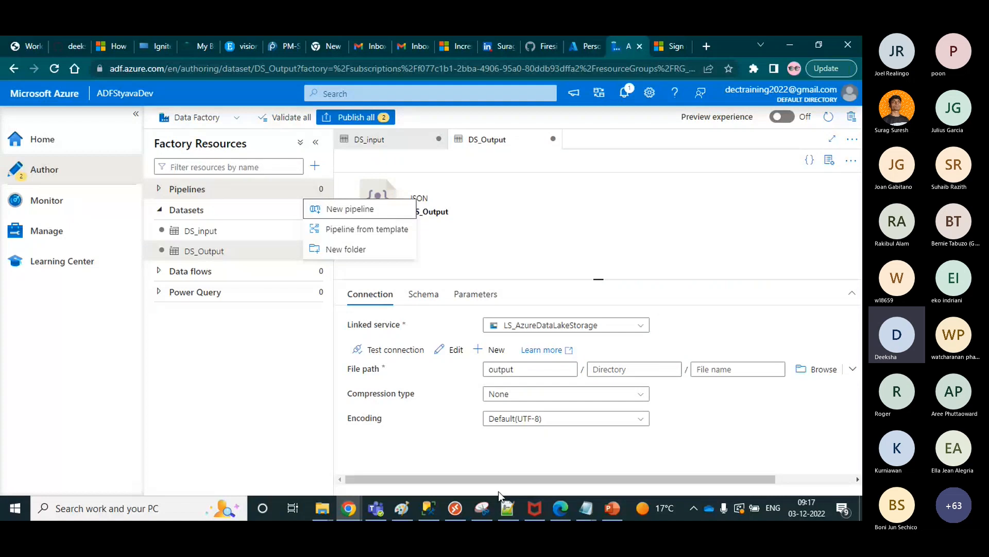
left_click(612, 508)
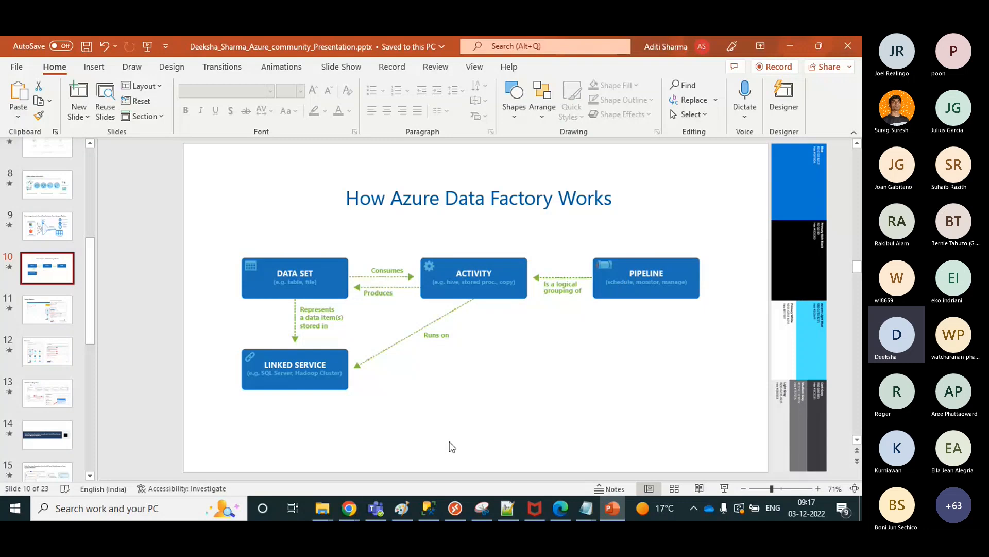
mouse_move(349, 508)
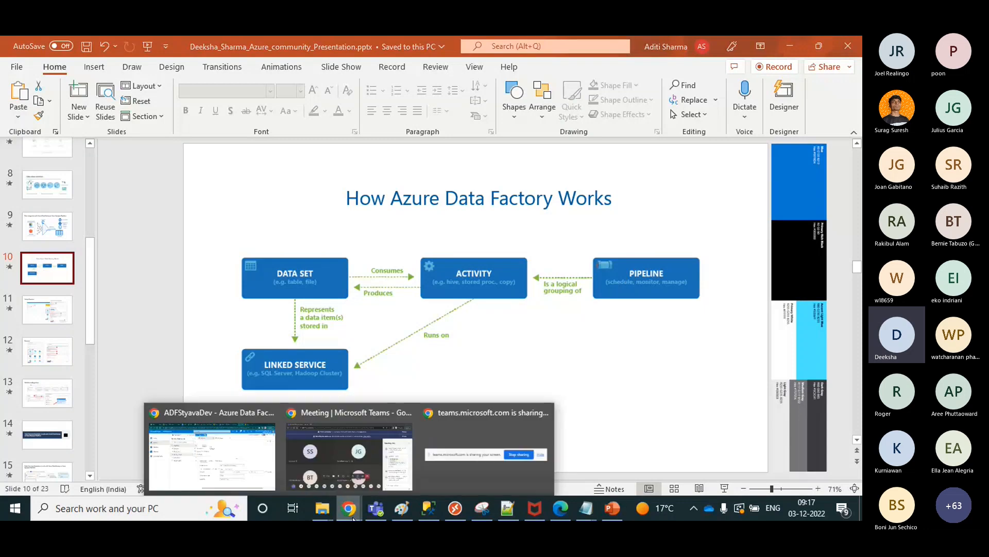
left_click(203, 455)
left_click(350, 208)
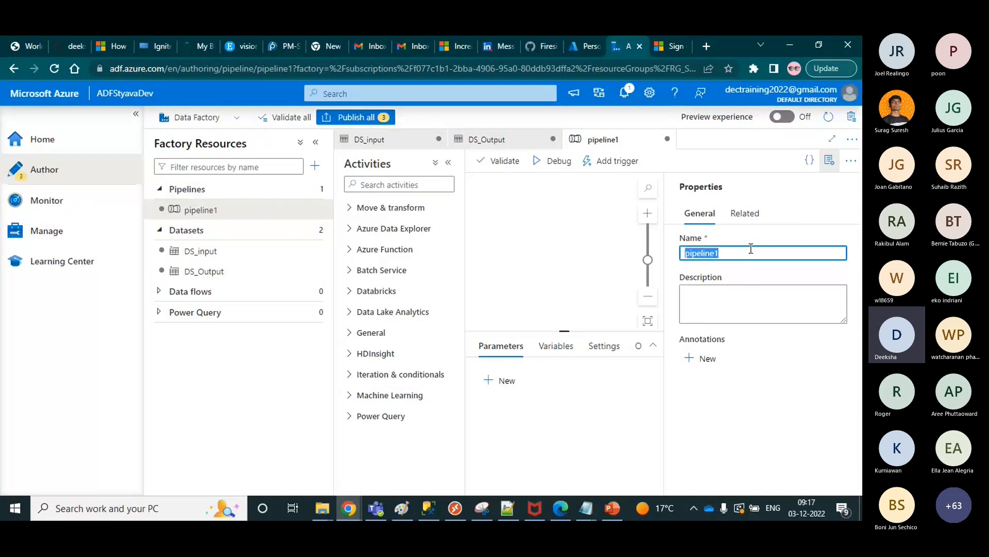
type("PL_input")
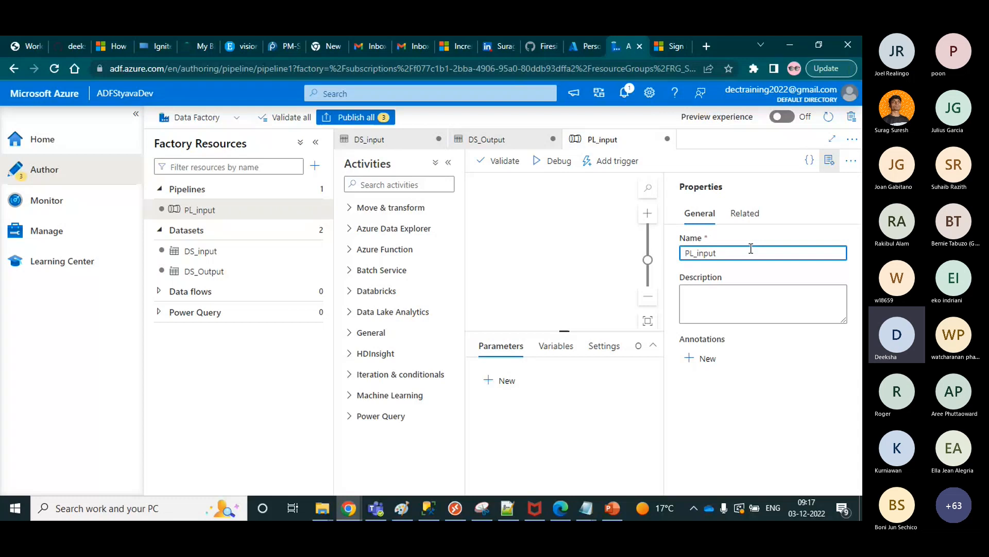
type("_to_O")
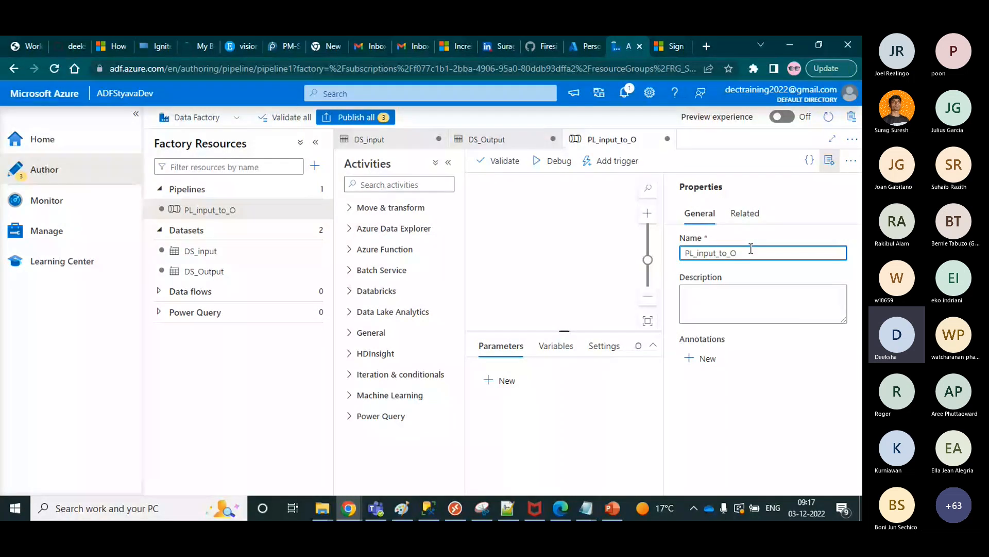
type("utput")
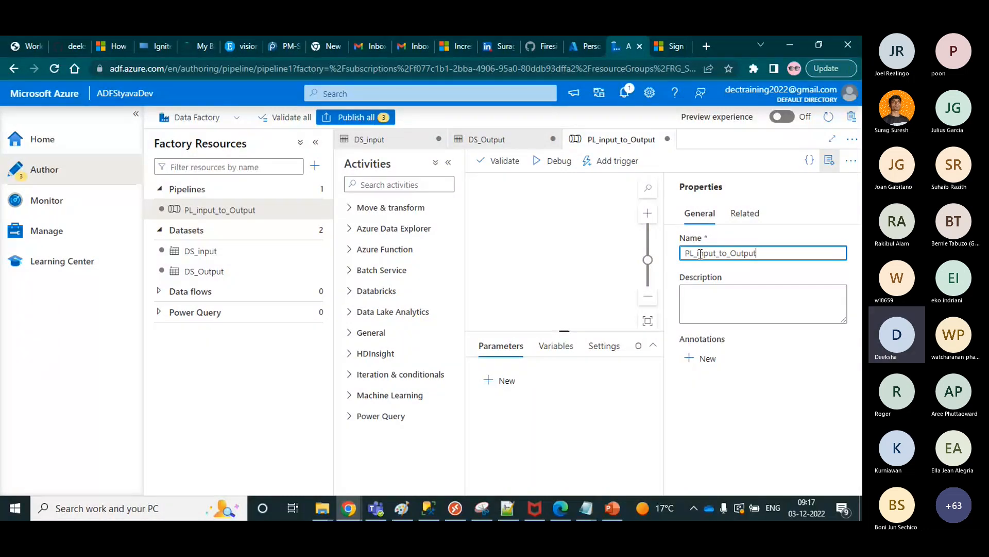
key("BackSpace")
type("I")
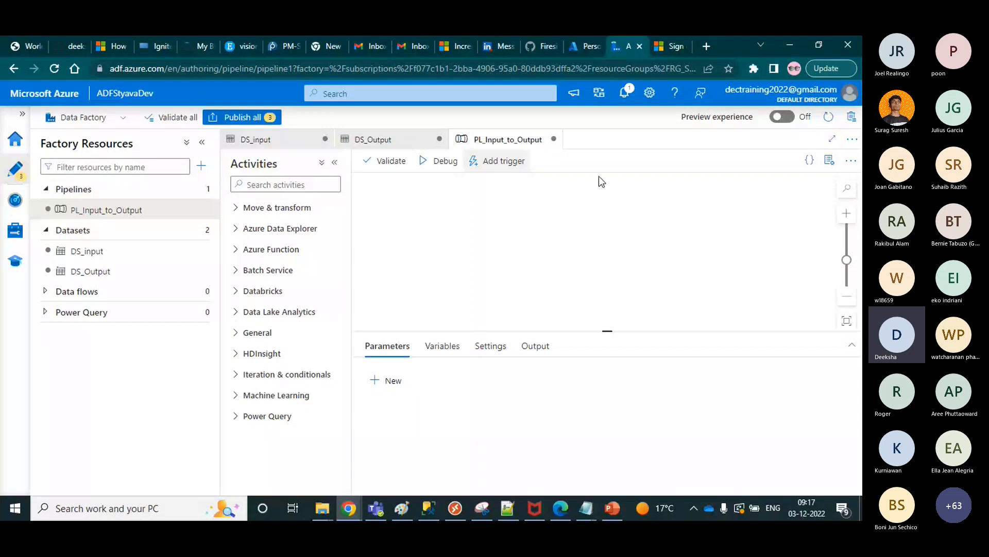
left_click(829, 160)
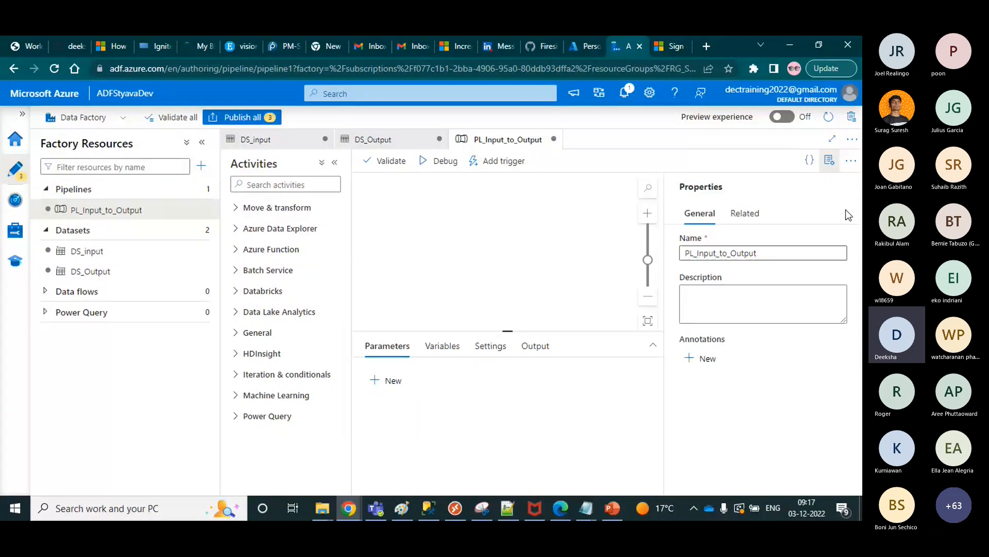
left_click(829, 160)
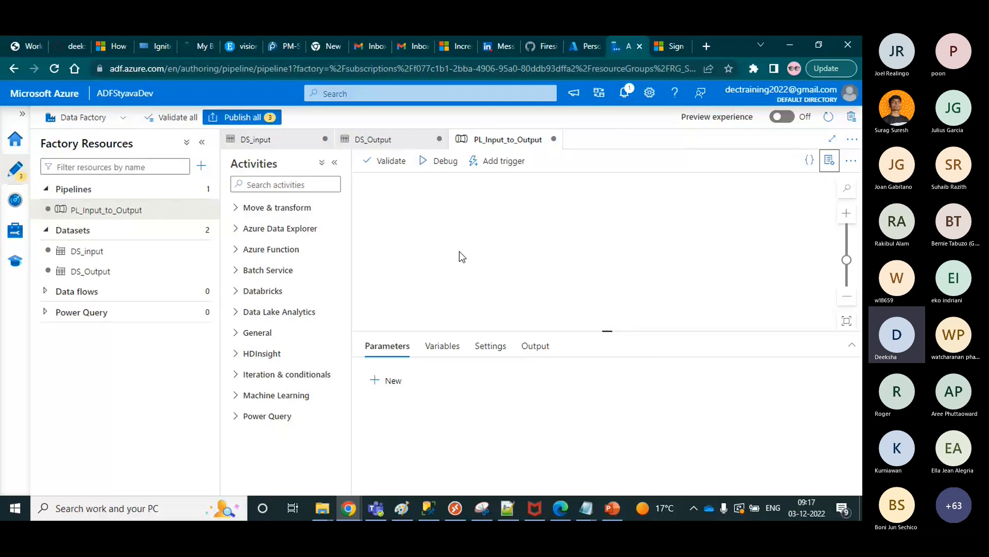
- Examine the activities under Move & transform, Iteration & conditionals, General, Azure Function and Databricks, leaving only Move & transform expanded
left_click(240, 208)
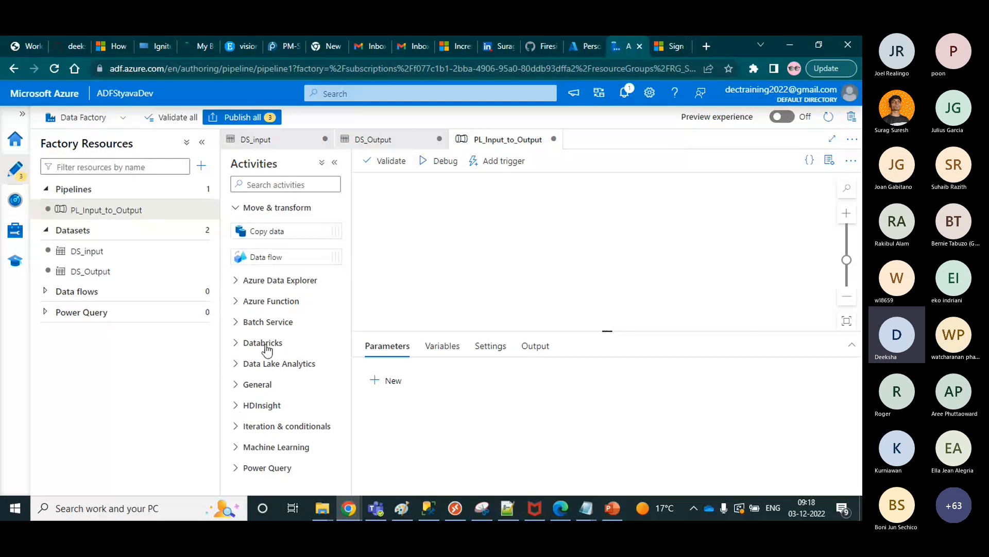
left_click(239, 427)
left_click_drag(355, 382, 355, 470)
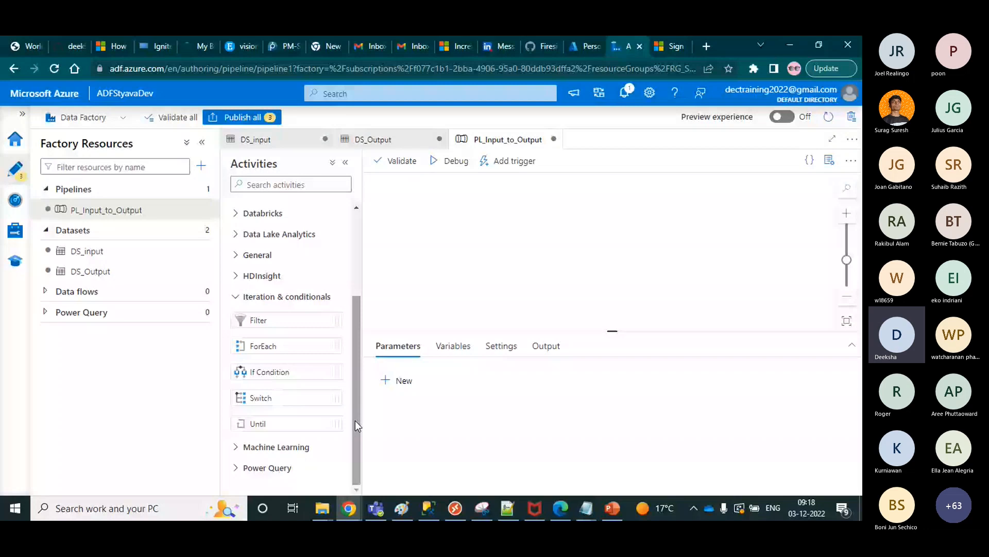
left_click(263, 255)
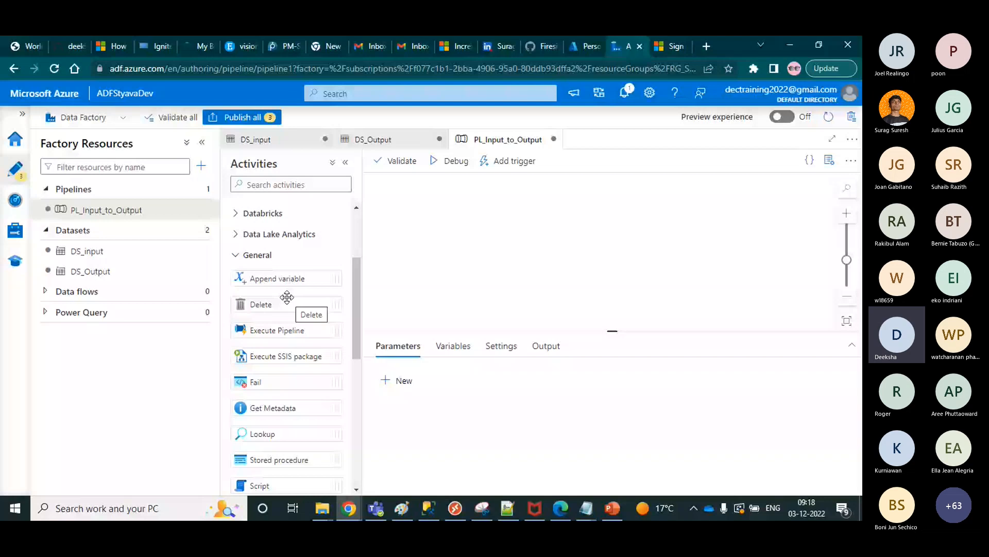
scroll(270, 263, "down", 2)
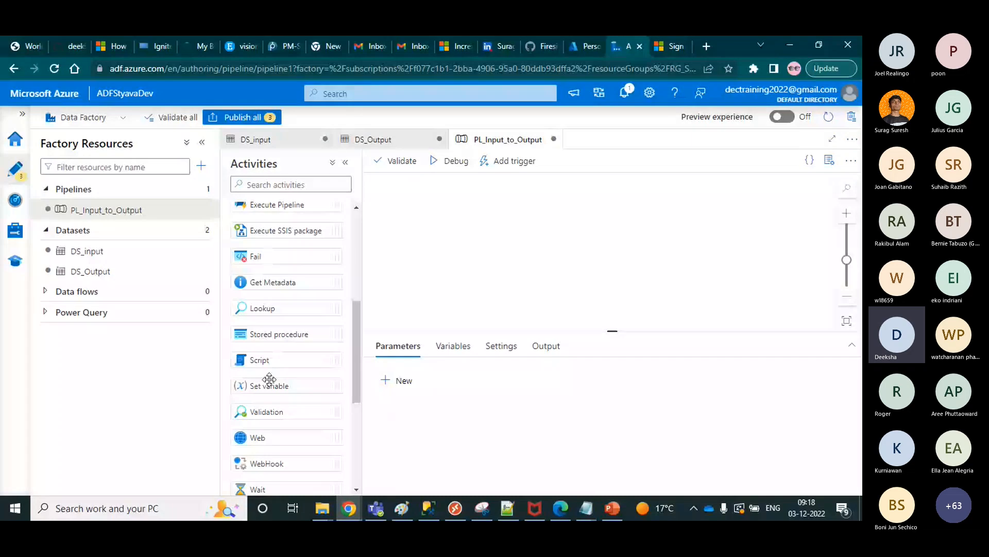
scroll(279, 437, "up", 3)
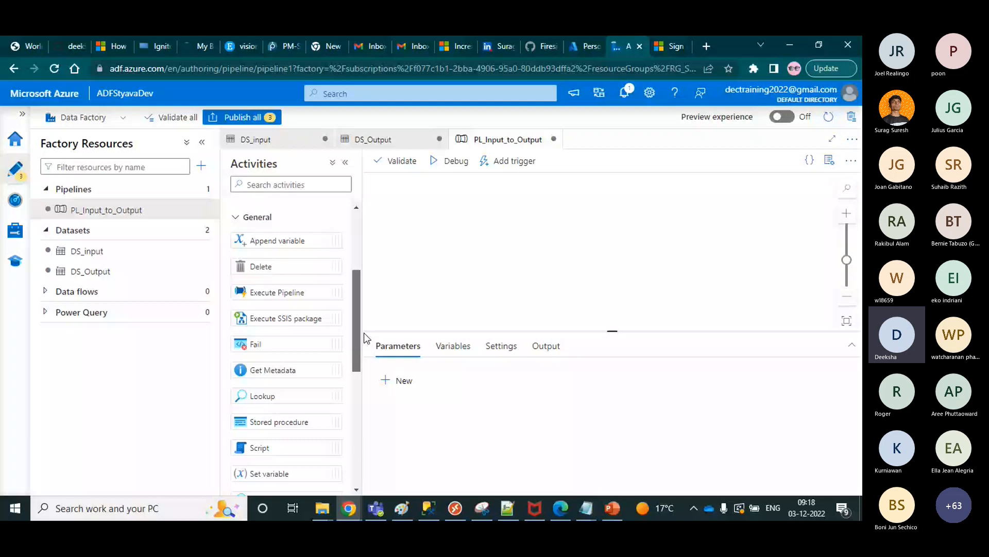
scroll(305, 325, "up", 5)
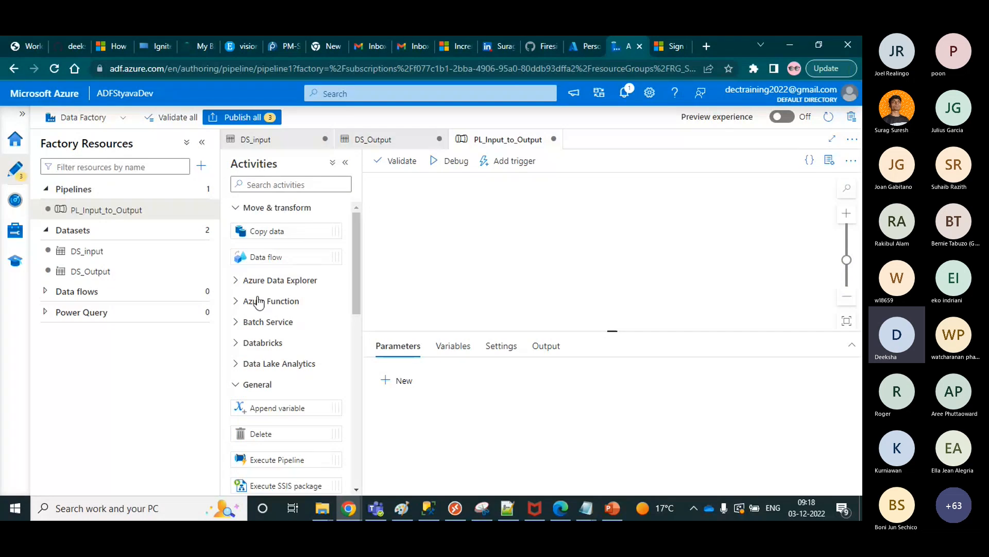
left_click(237, 301)
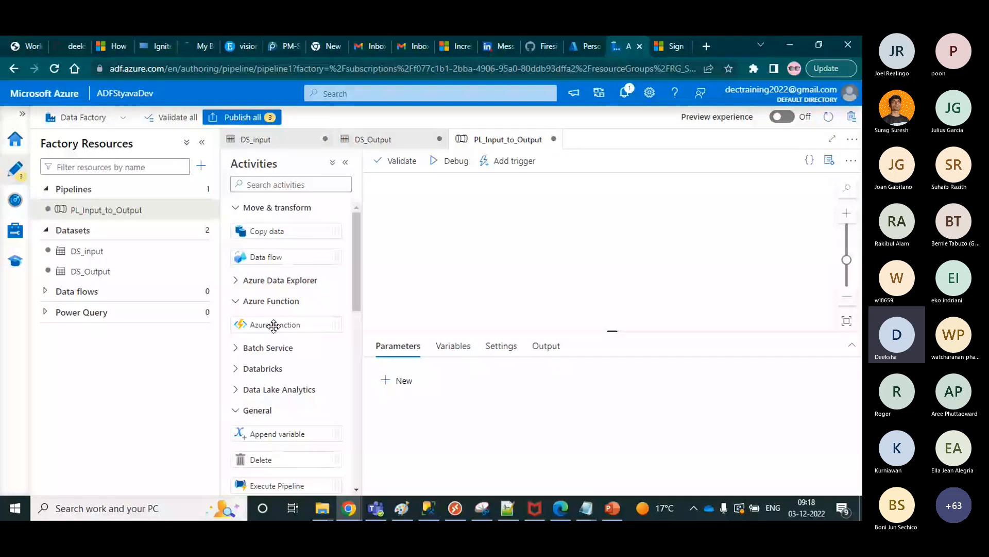
left_click(253, 369)
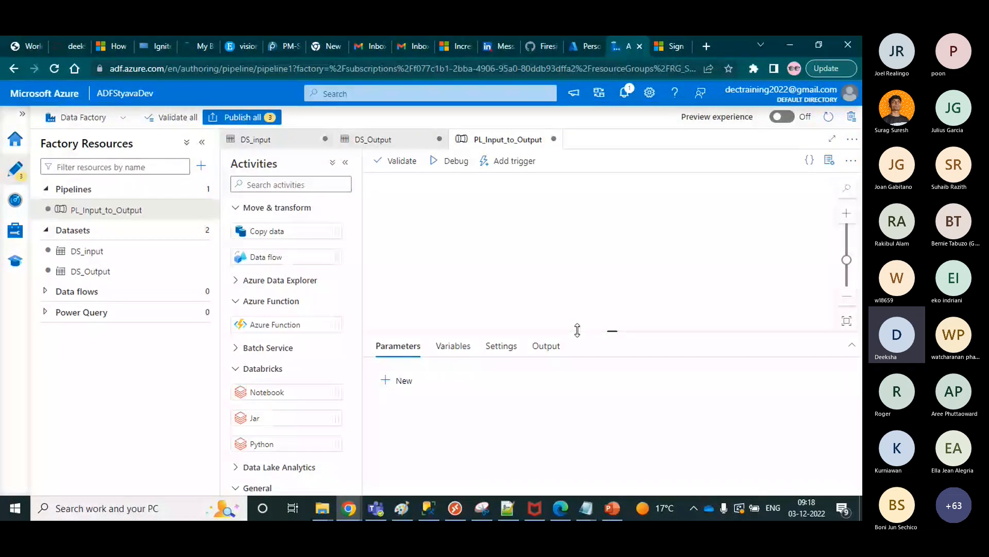
left_click(235, 301)
left_click(236, 343)
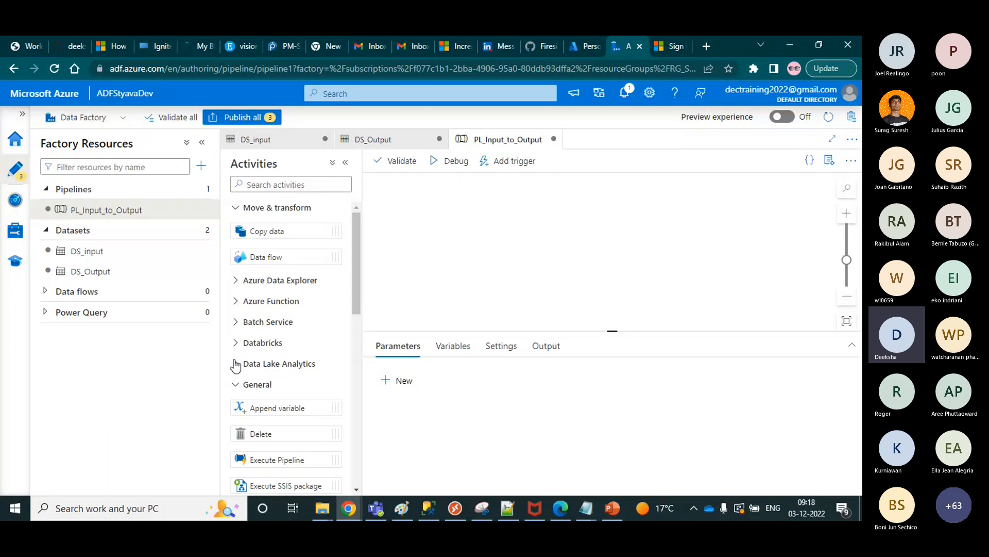
left_click(236, 384)
left_click(236, 427)
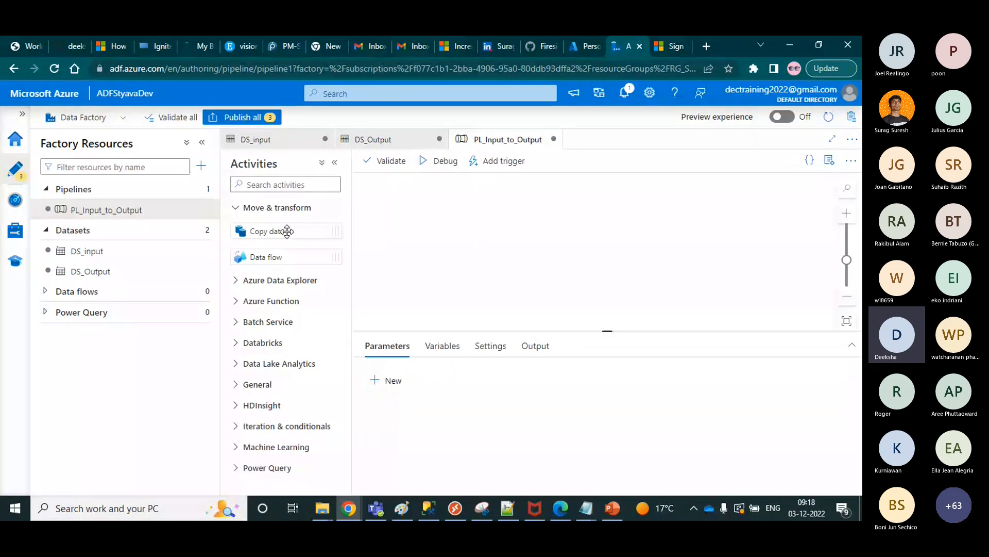
- Add a Copy data activity to the pipeline canvas and name it Input to output copy
left_click_drag(287, 232, 552, 222)
left_click(559, 376)
key("BackSpace")
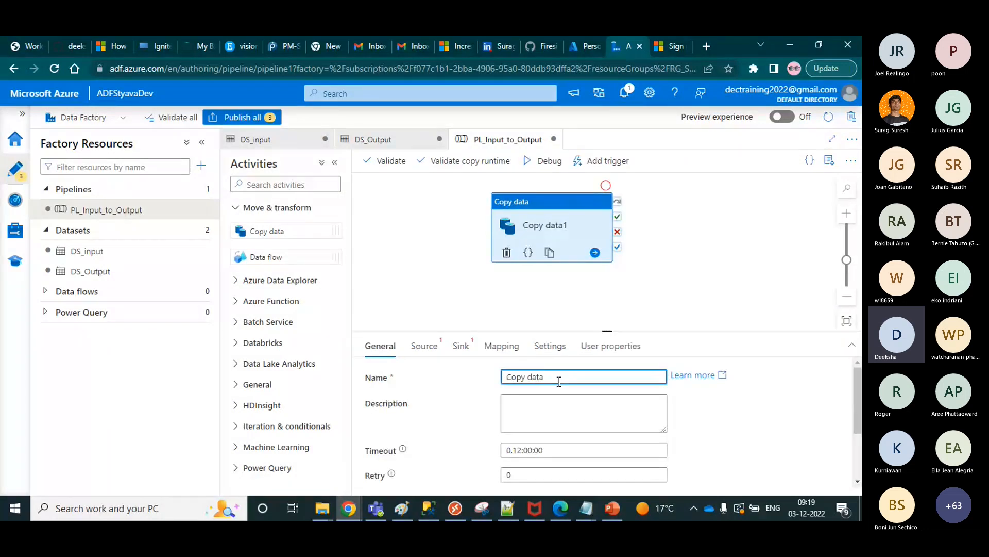
key("BackSpace")
key("BackSpace")
key("BackSpace")
key("BackSpace")
key("BackSpace")
key("BackSpace")
key("BackSpace")
key("BackSpace")
key("BackSpace")
type("Input")
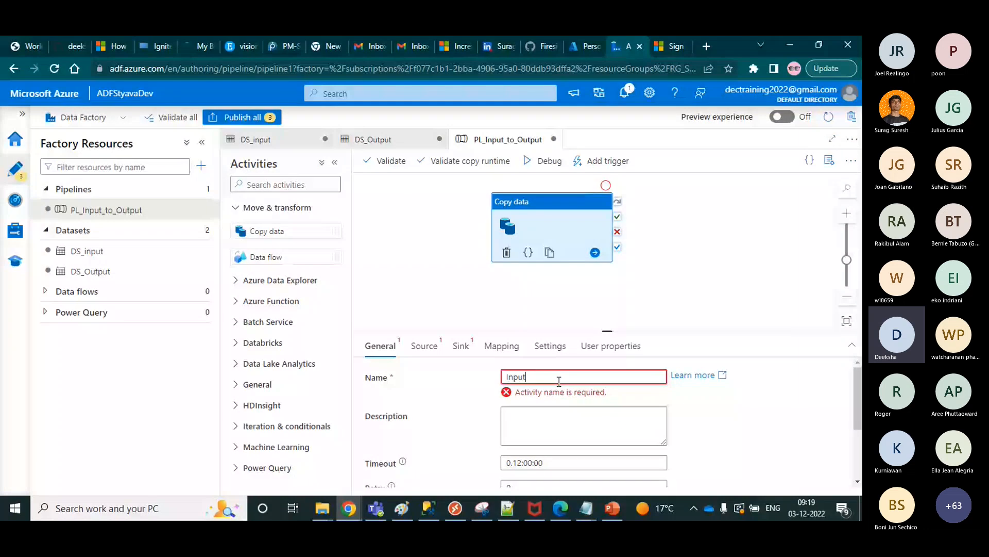
type(" to output cop")
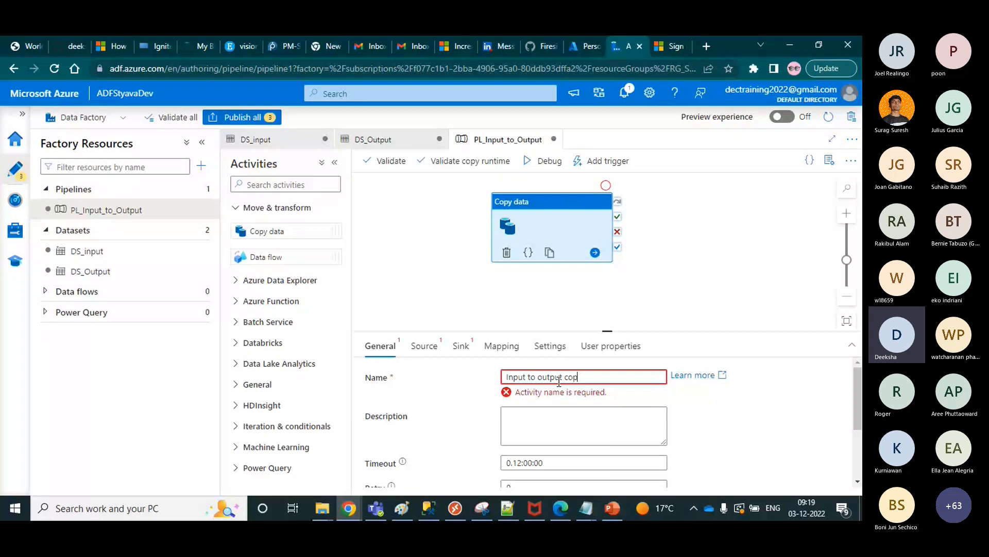
type("y")
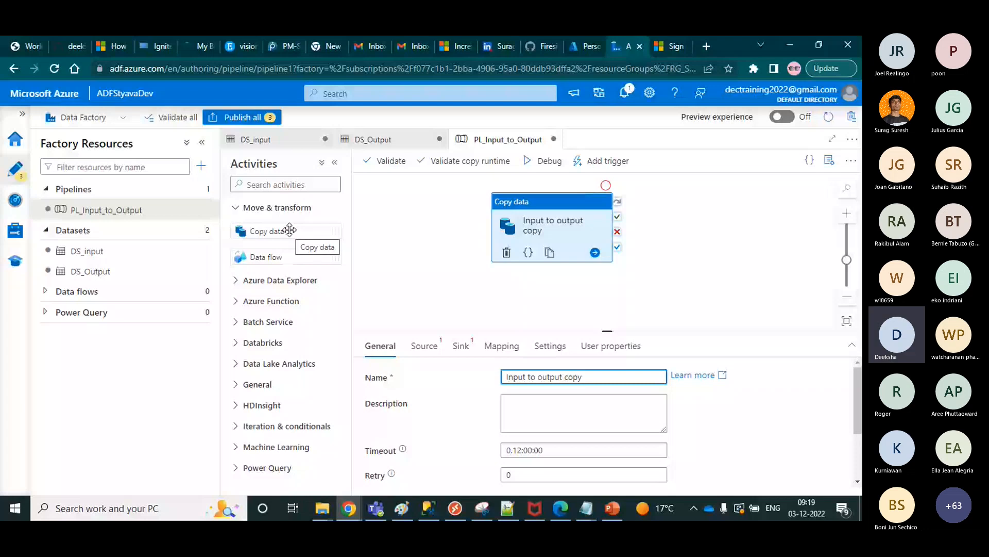
- Check the How Azure Data Factory Works slide in PowerPoint, return to Azure Data Factory, and set the copy activity's source dataset to DS_input
left_click(423, 347)
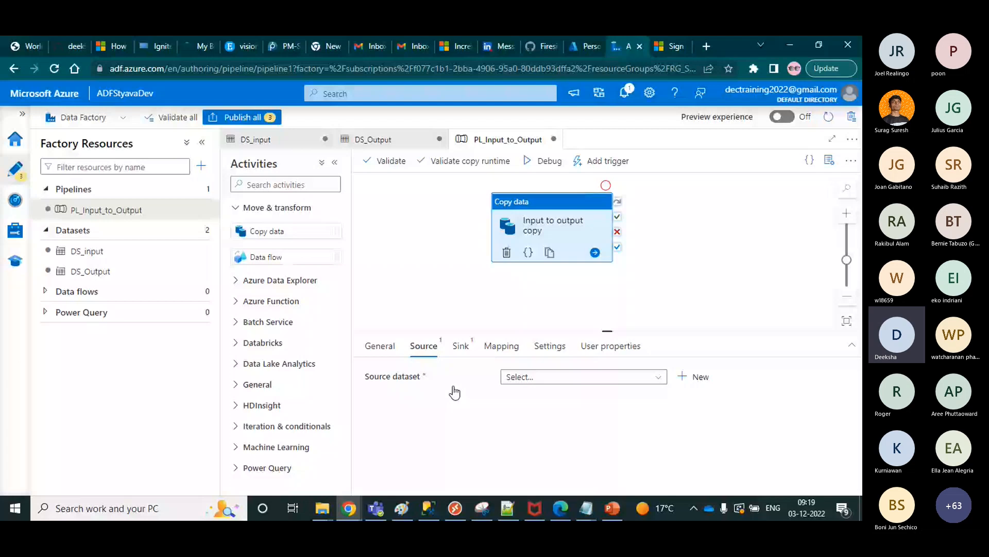
left_click(611, 509)
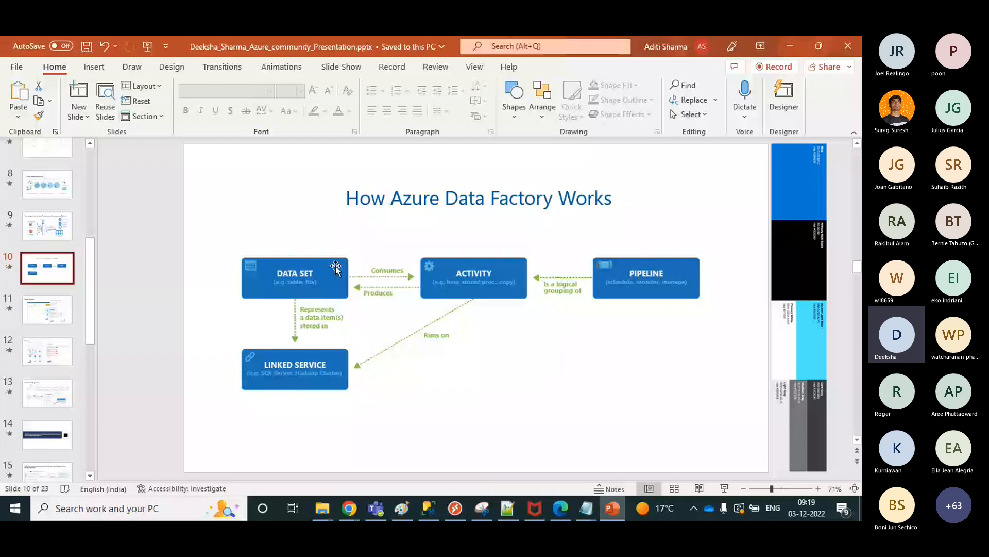
key("alt+Tab")
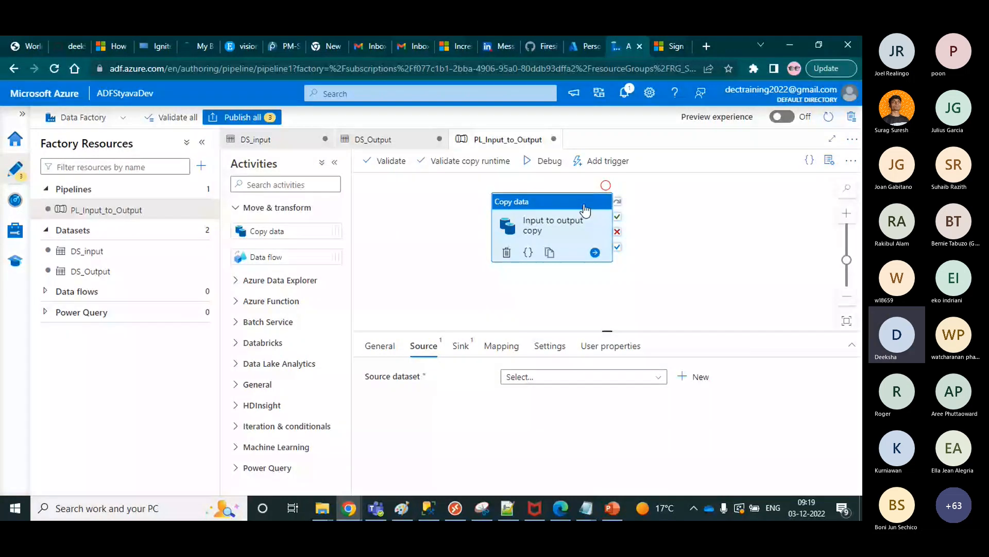
left_click(554, 377)
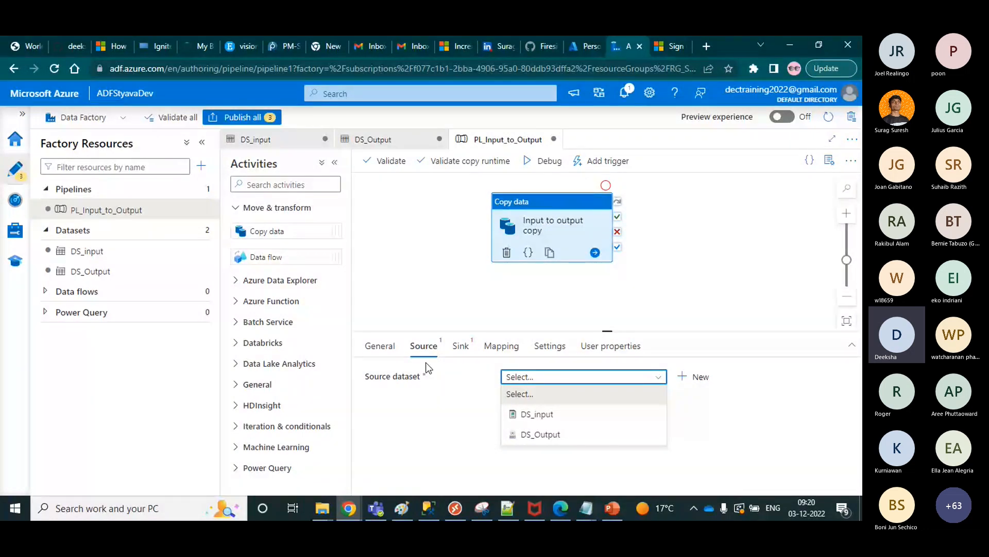
left_click(539, 414)
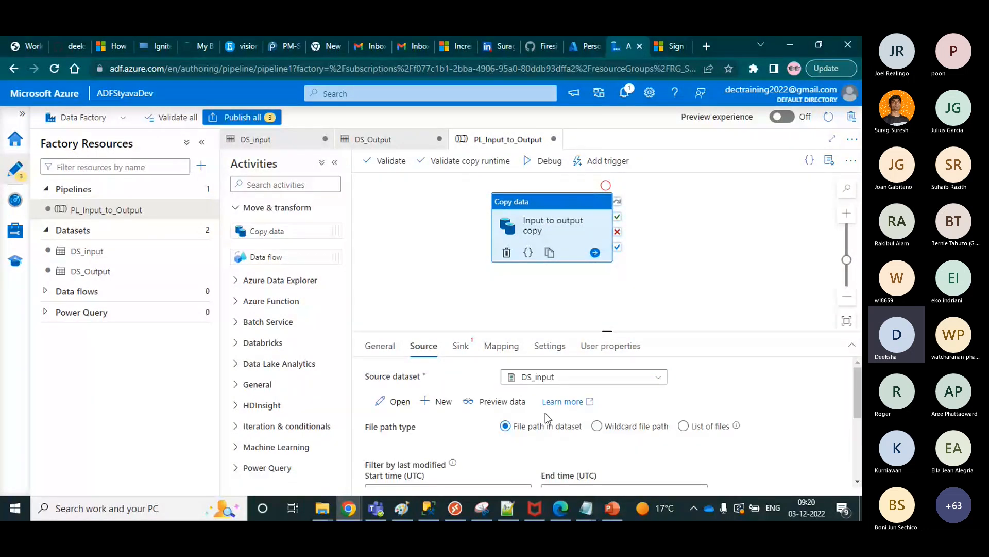
- Set the Input to output copy activity's sink dataset to DS_Output
left_click(460, 345)
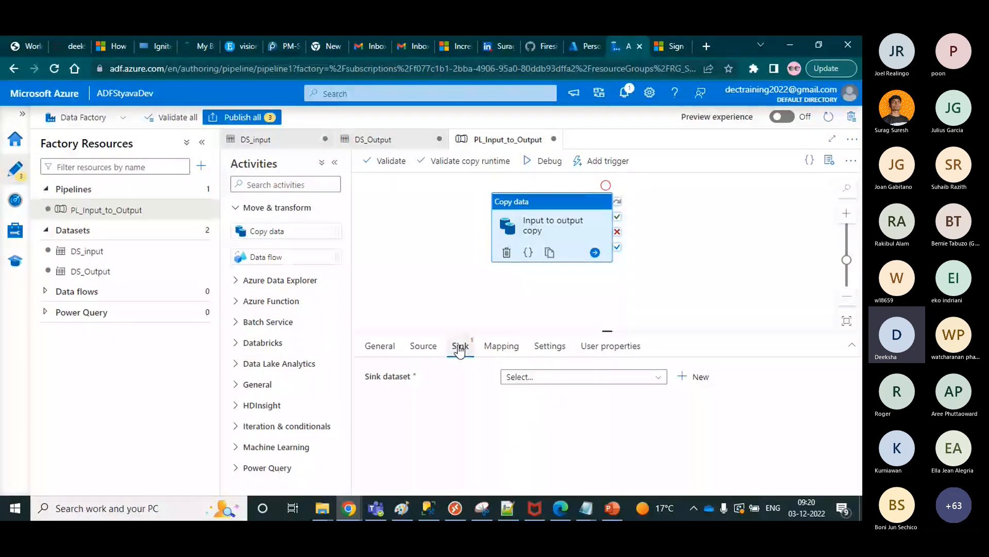
left_click(532, 378)
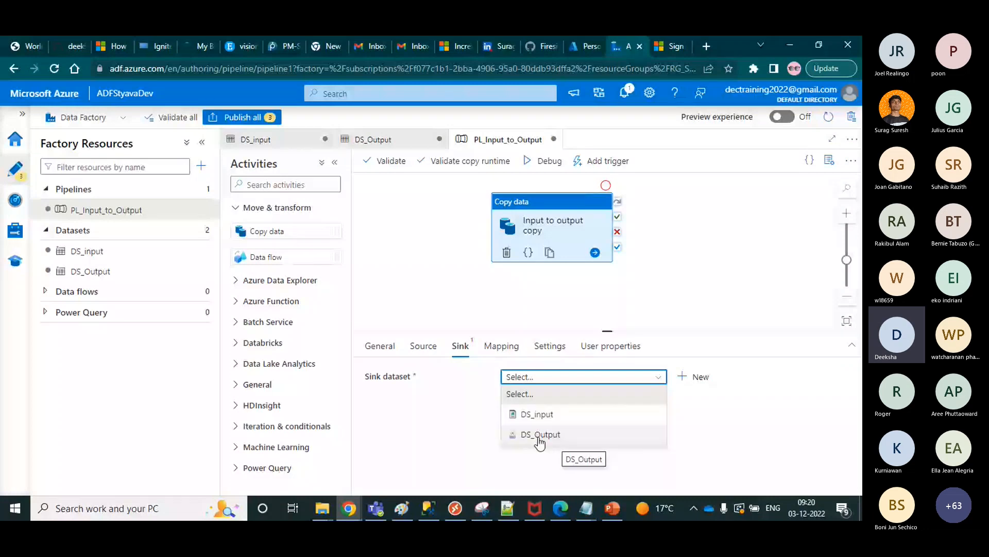
left_click(539, 435)
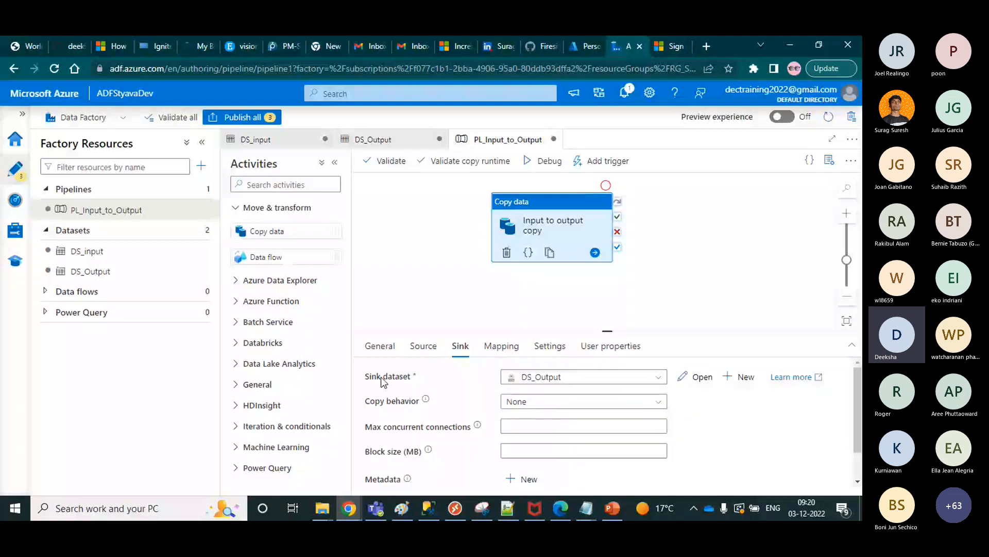
- Review the copy activity's source and sink settings, including the DS_input dataset's connection and a data preview of Person.csv
left_click(423, 345)
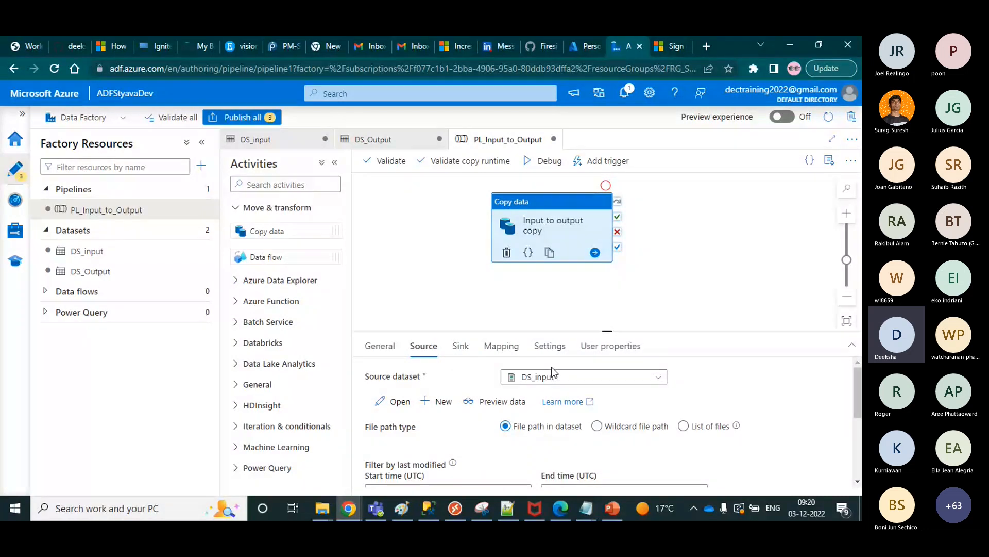
left_click(461, 347)
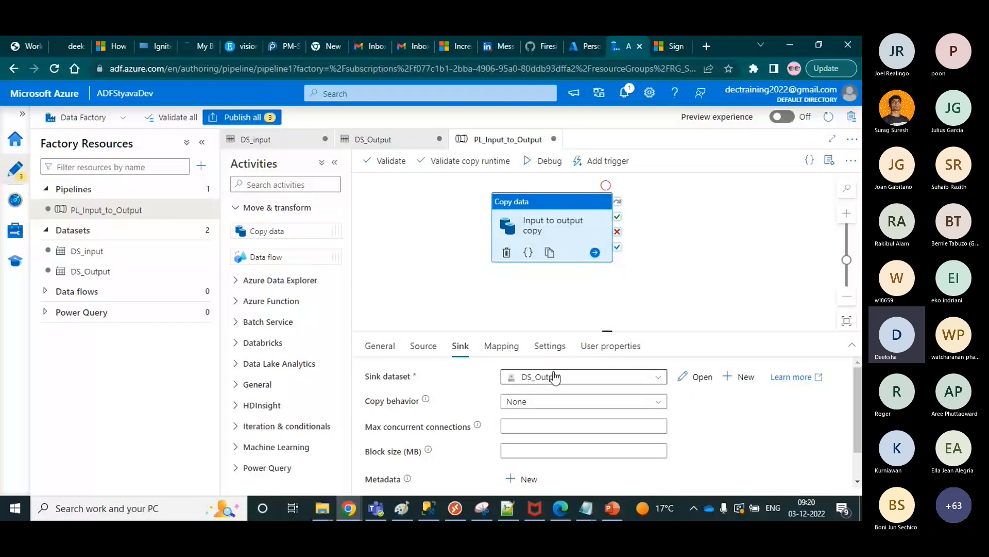
left_click(418, 349)
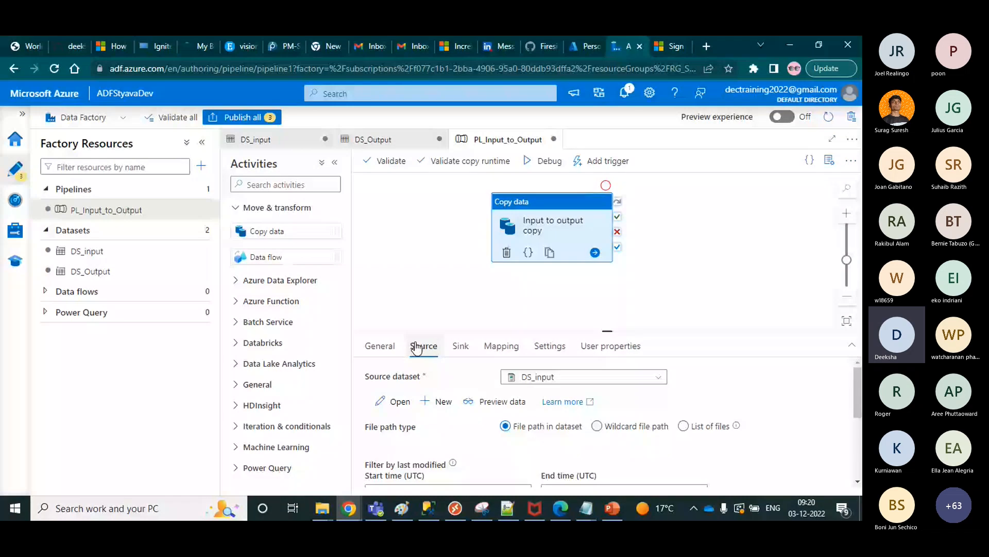
left_click(397, 401)
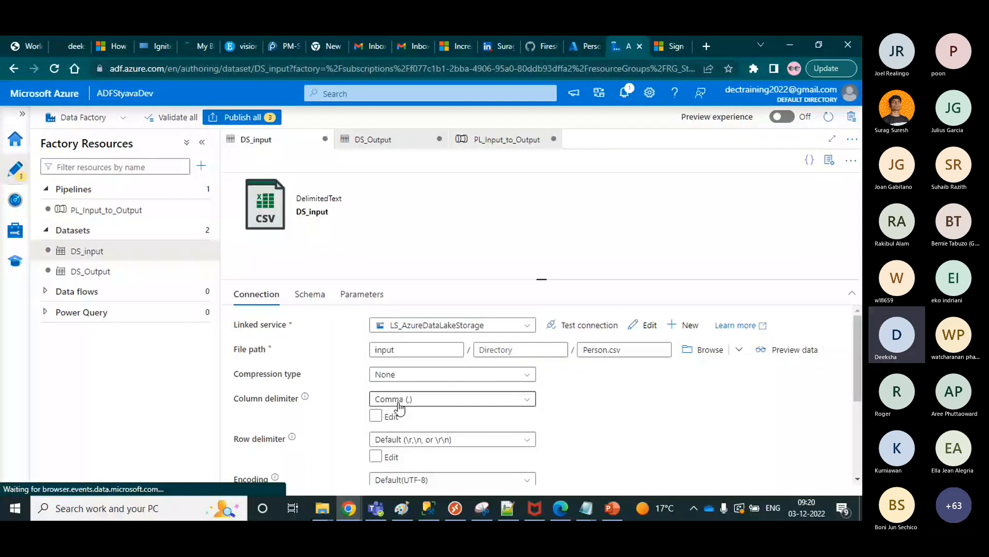
left_click(107, 211)
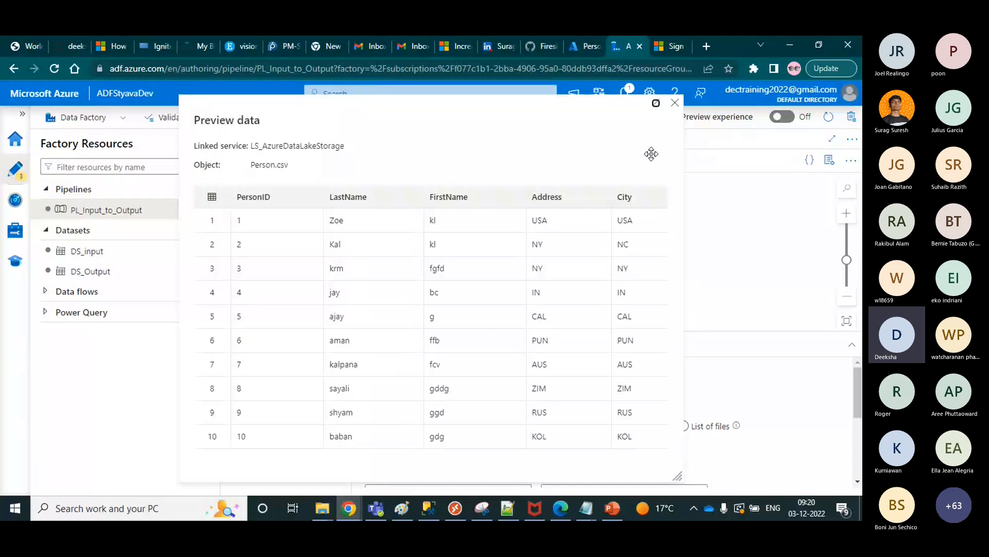
left_click(675, 103)
left_click(675, 106)
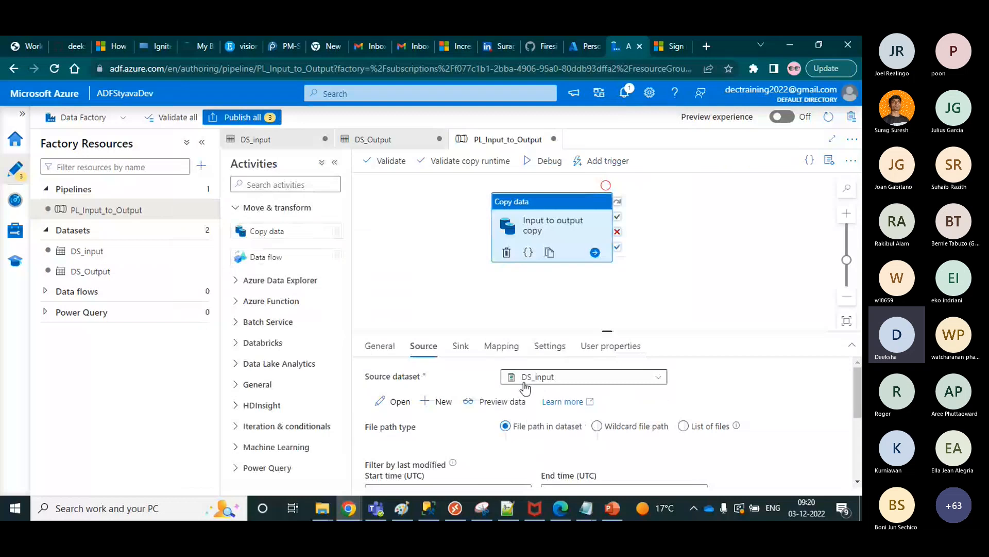
left_click(453, 348)
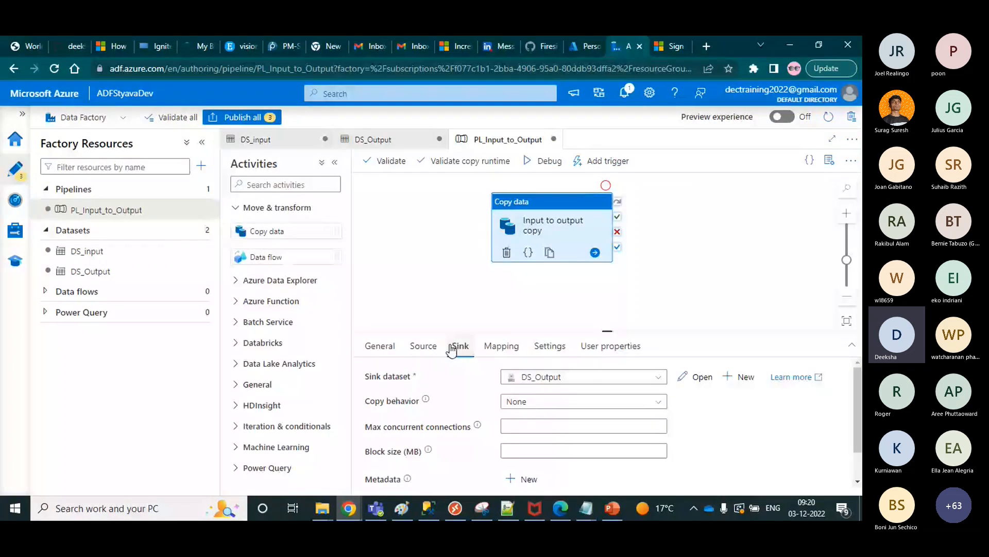
left_click(424, 346)
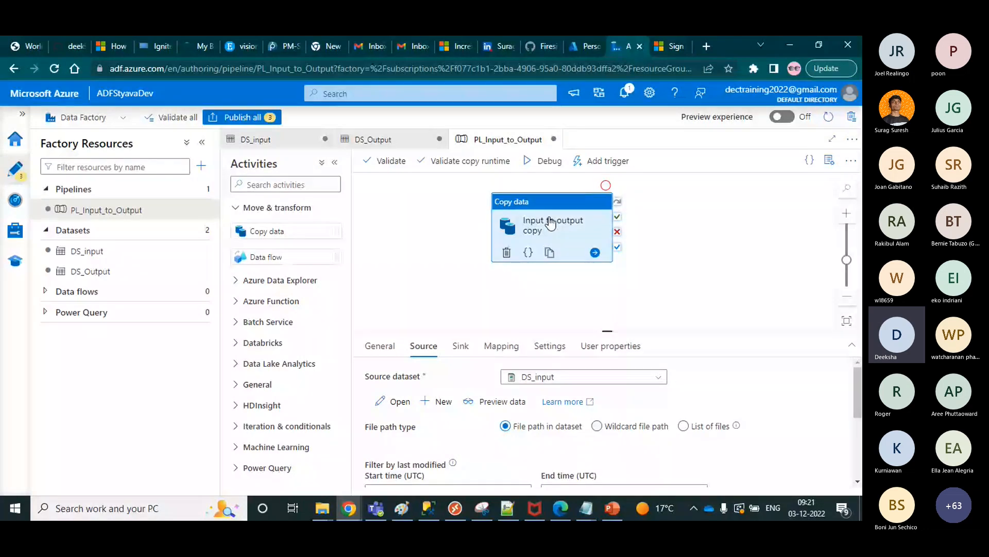
left_click(829, 161)
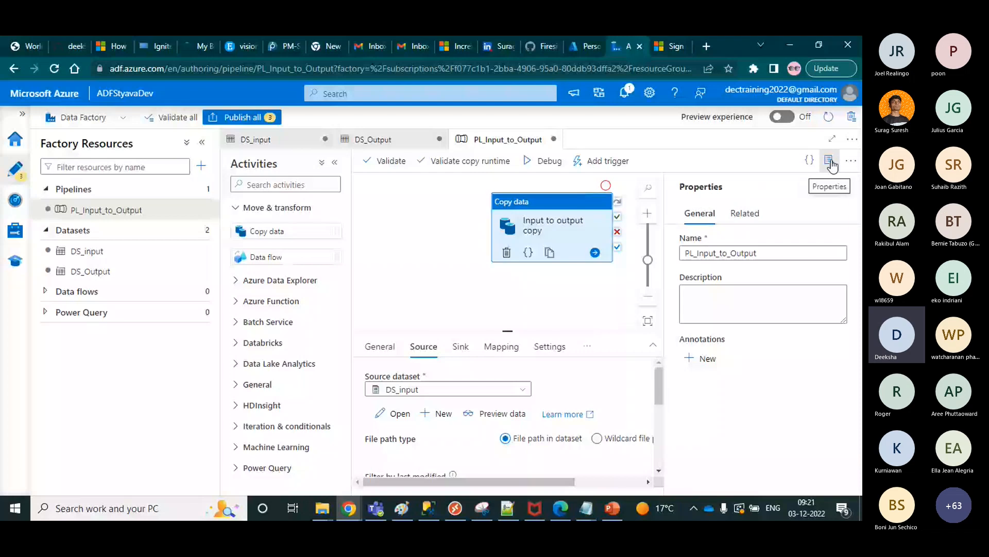
left_click(830, 163)
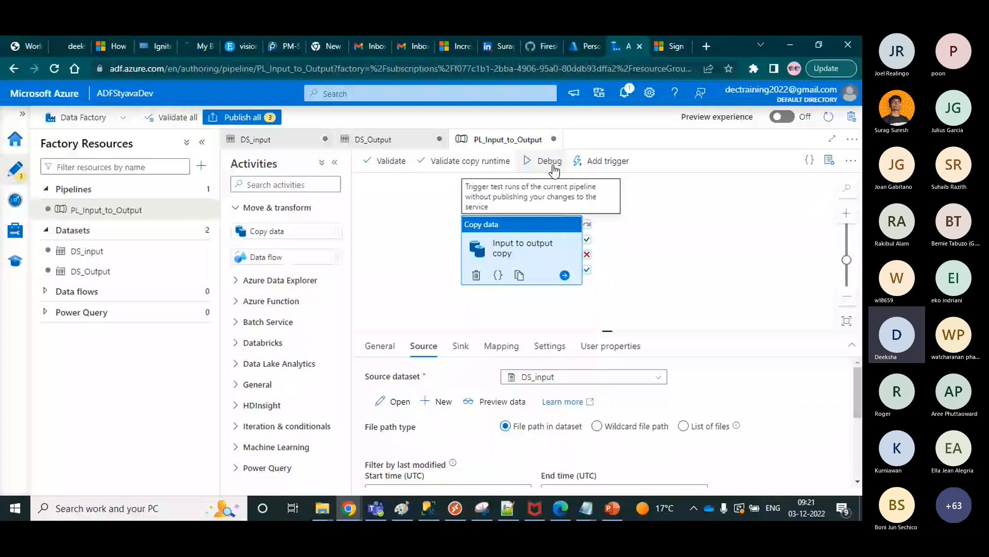
left_click(602, 161)
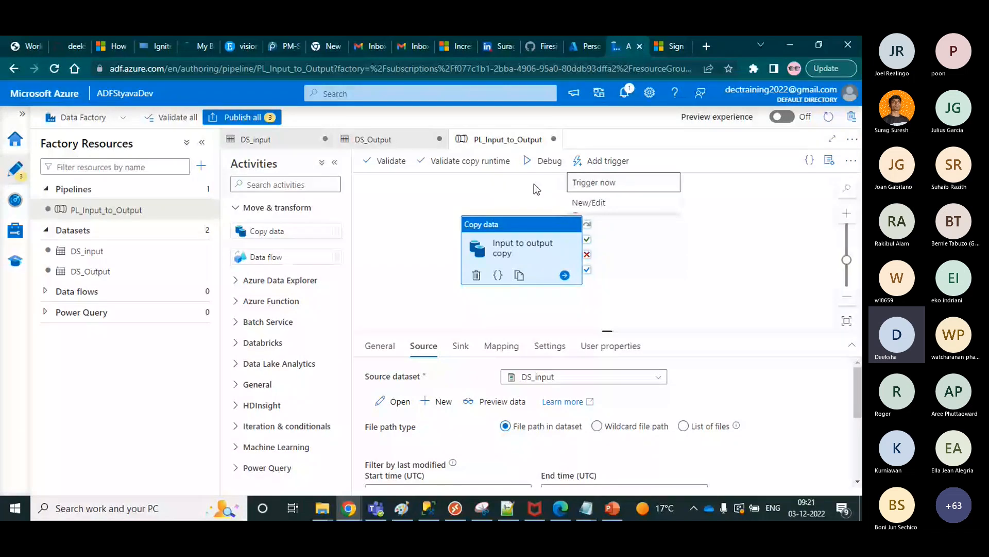
key("Escape")
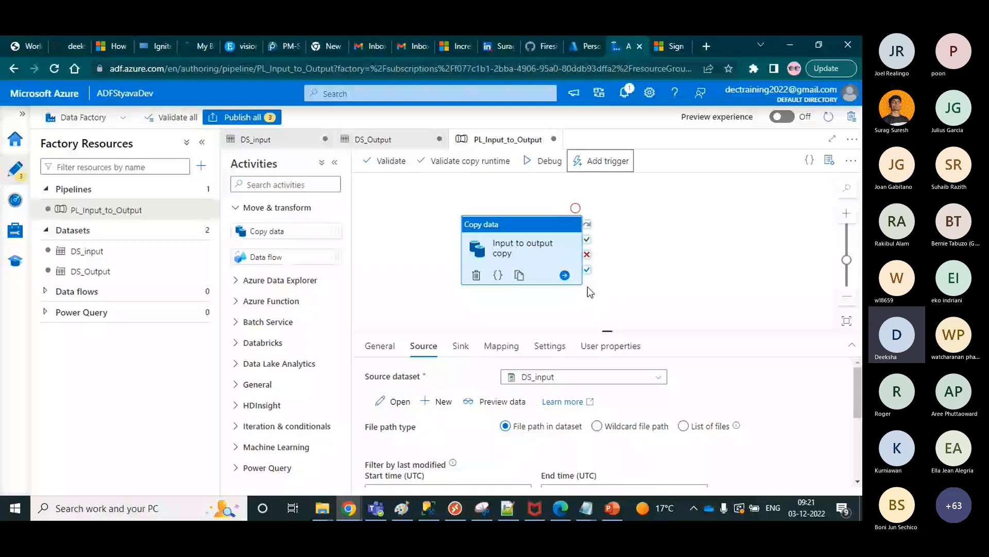
- Publish all changes, then run PL_Input_to_Output in debug mode and refresh its run status in an enlarged output area
left_click(265, 120)
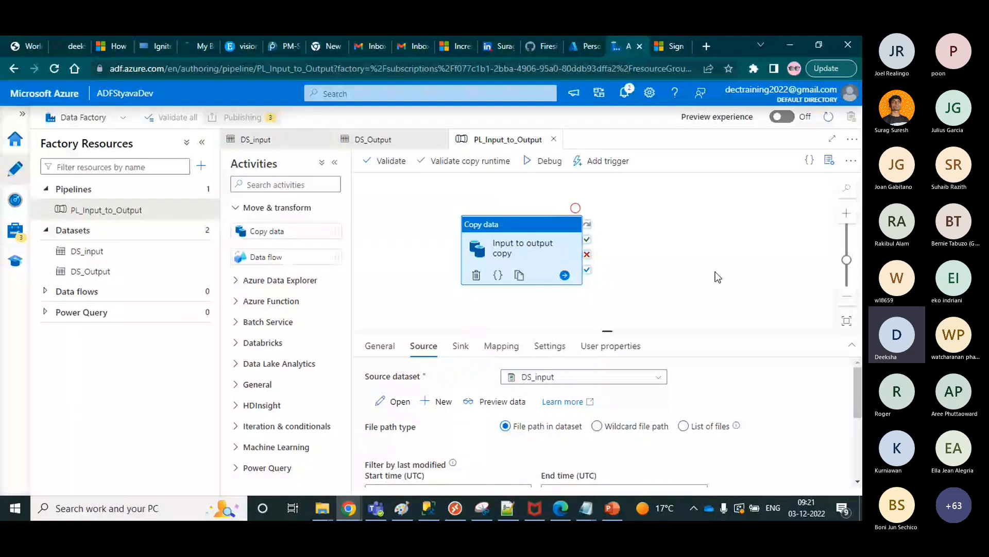
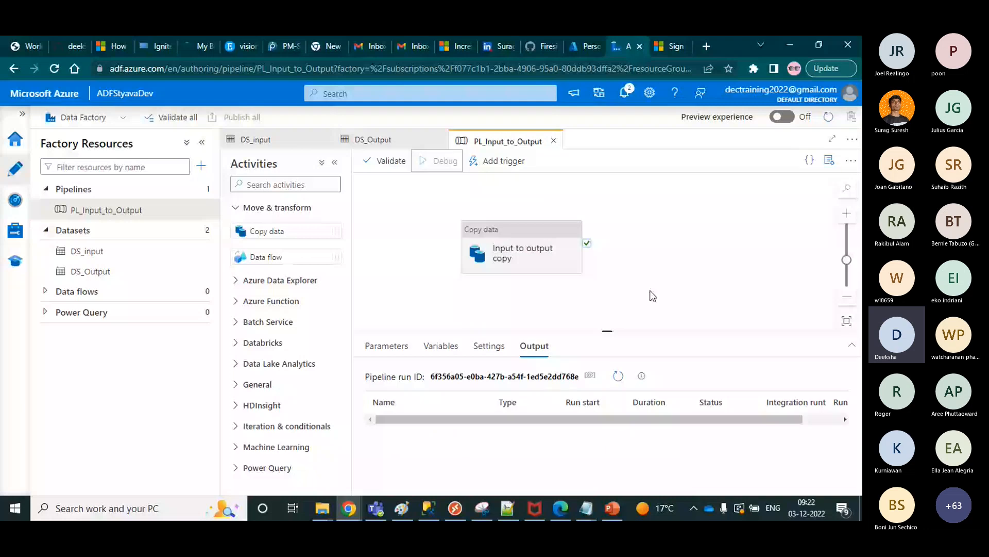
left_click(202, 142)
left_click_drag(518, 331, 516, 315)
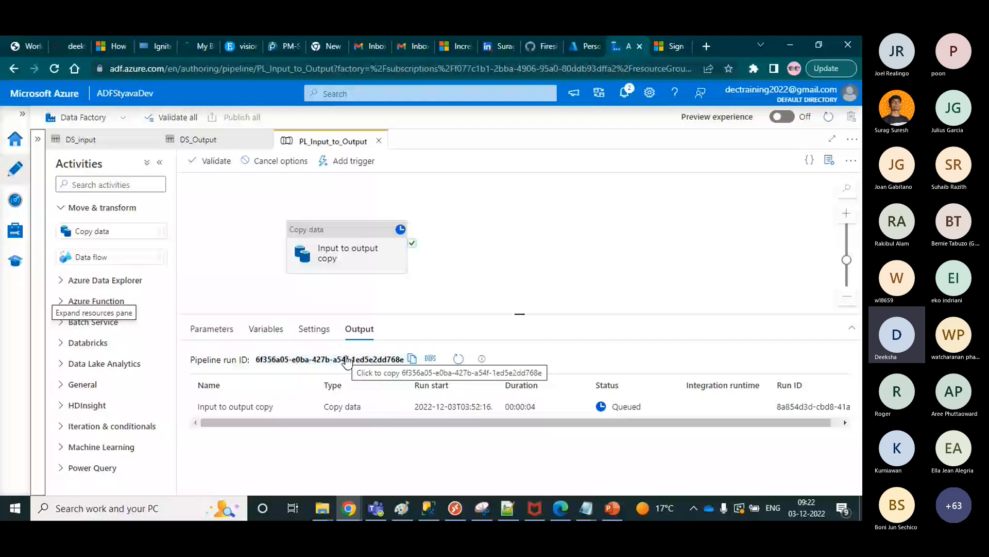
left_click(443, 360)
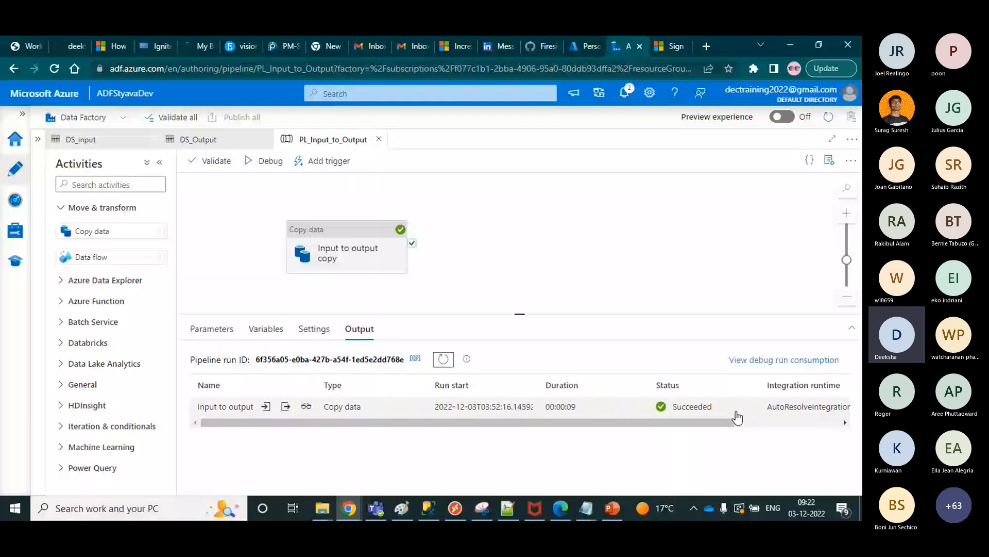
- Examine the source and sink settings in the Input to output copy run's full-size input JSON, and close it
left_click(266, 406)
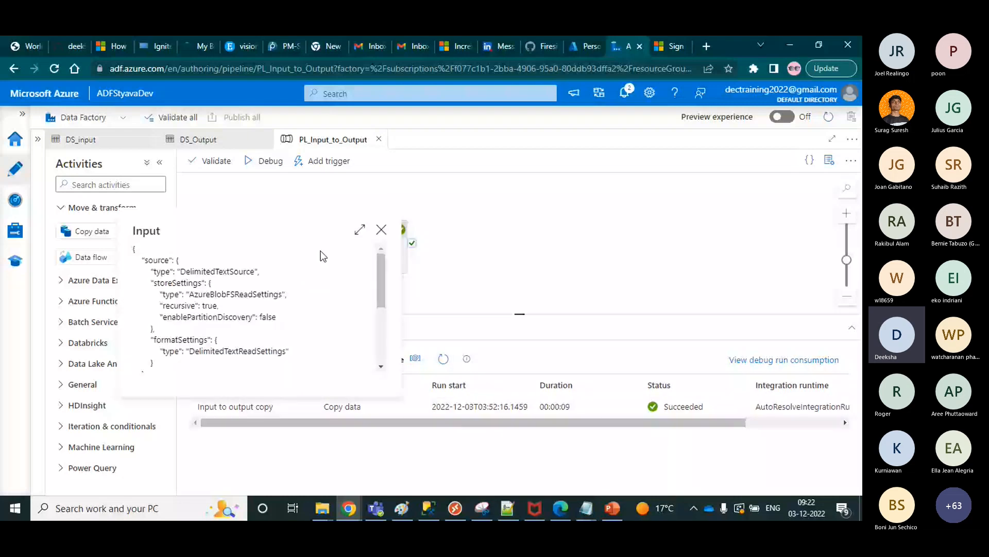
left_click(359, 230)
double_click(120, 167)
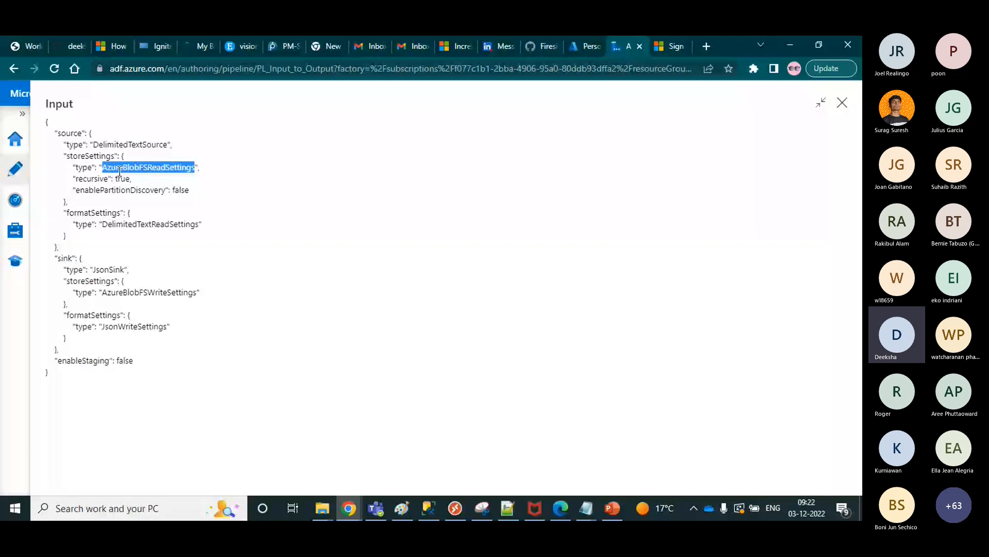
key("Escape")
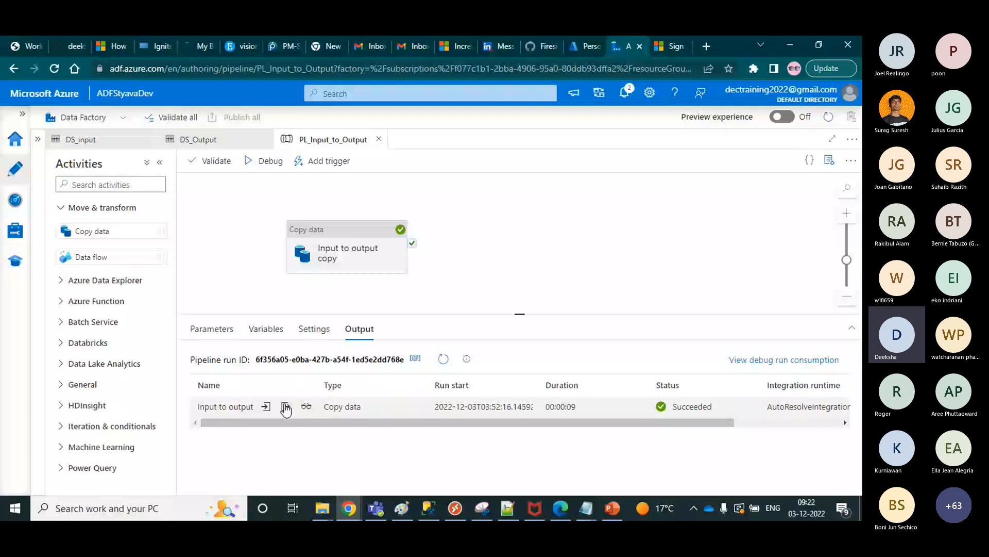
- Examine the rows read and copied in the run's output JSON and in its copy details, and close them
left_click(286, 408)
double_click(212, 355)
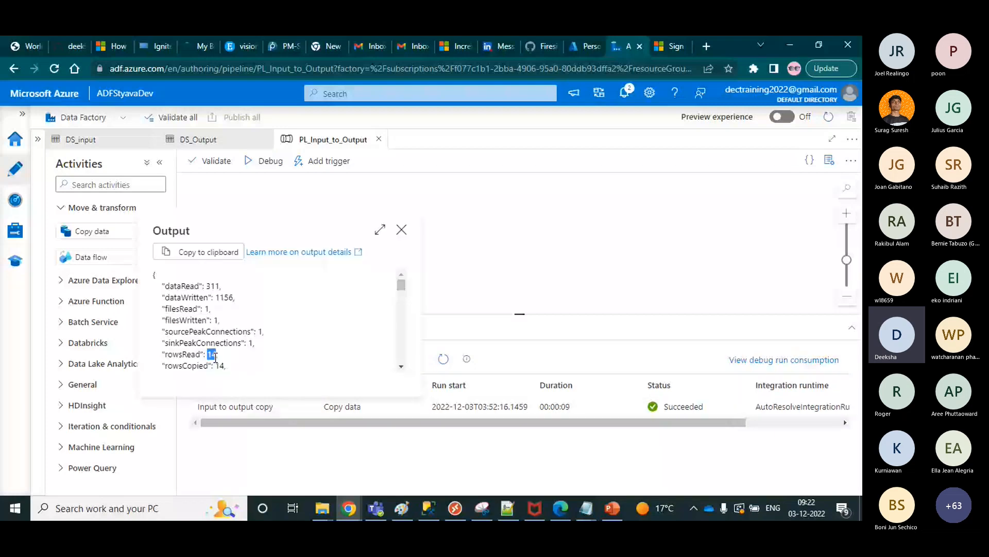
scroll(221, 355, "up", 1)
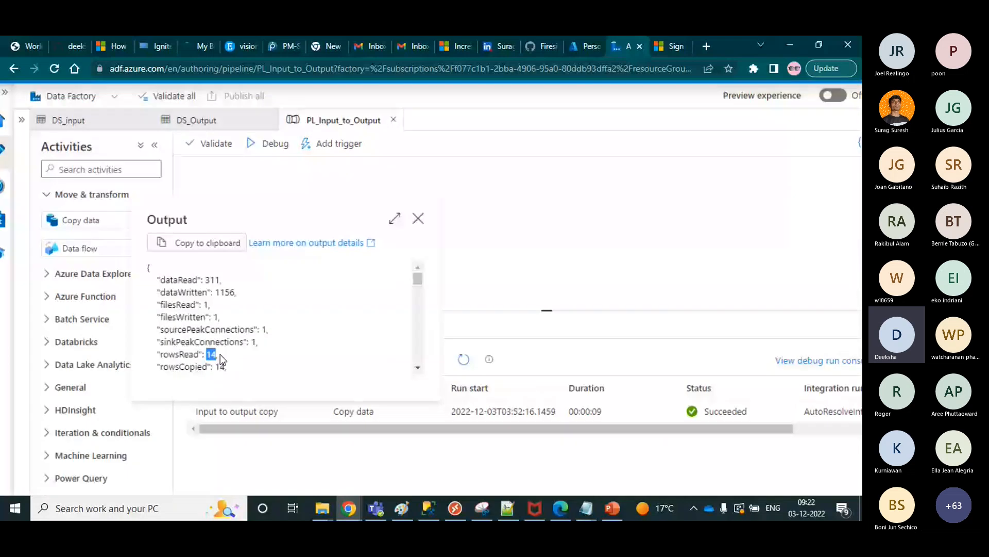
scroll(221, 354, "up", 3)
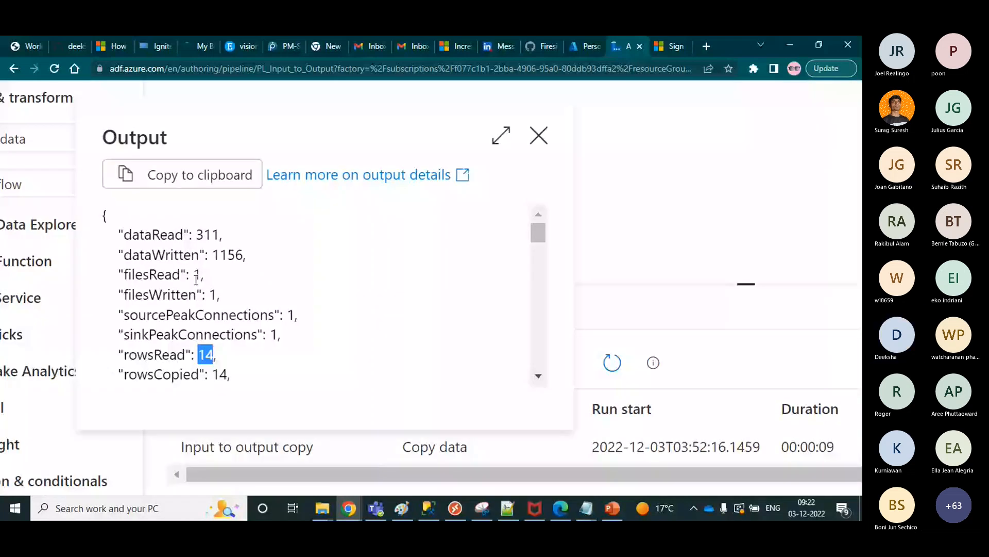
scroll(196, 280, "down", 4)
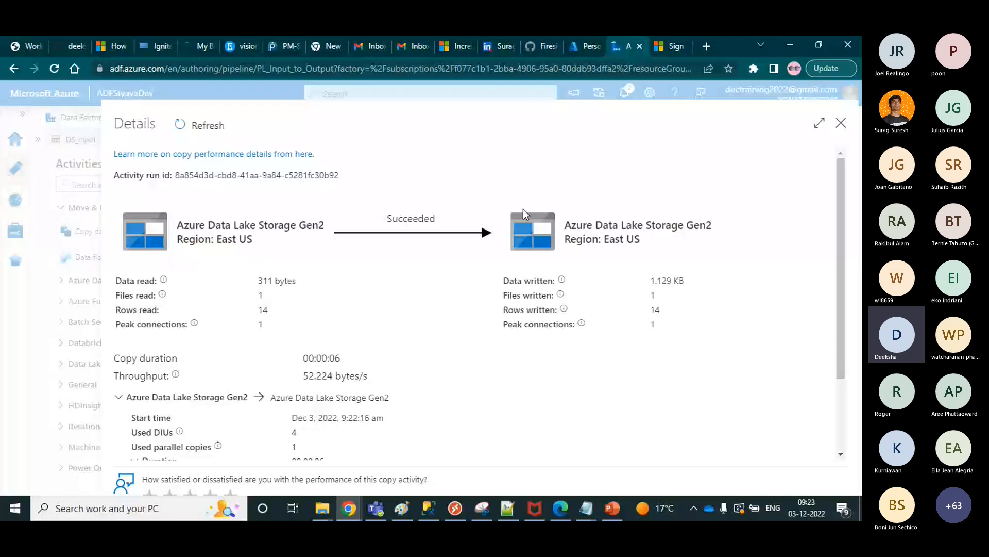
left_click_drag(650, 310, 762, 304)
key("Escape")
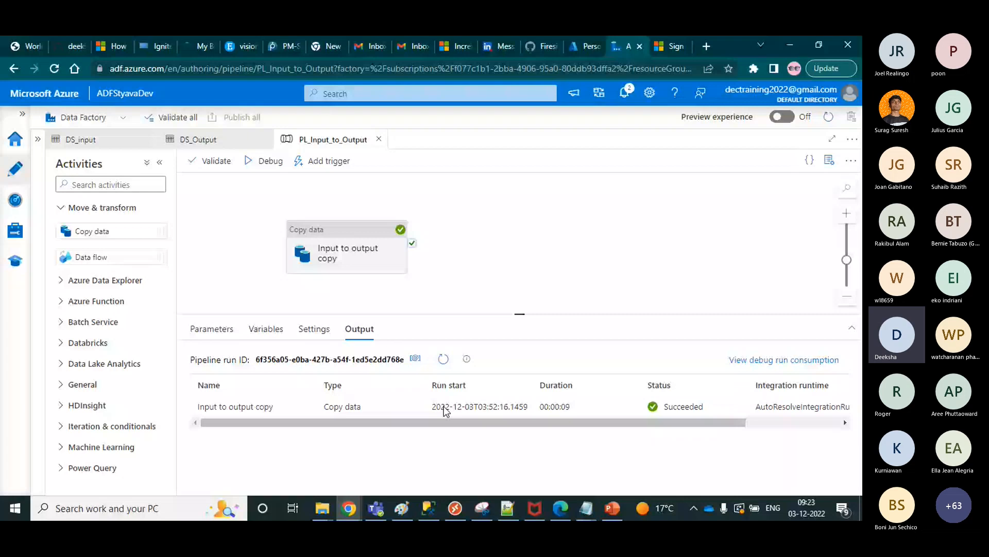
- Switch to the Azure portal, leave the input container's Person.csv, and open the output container of adlsdec2022 to check the copied file
key("ctrl+shift+Tab")
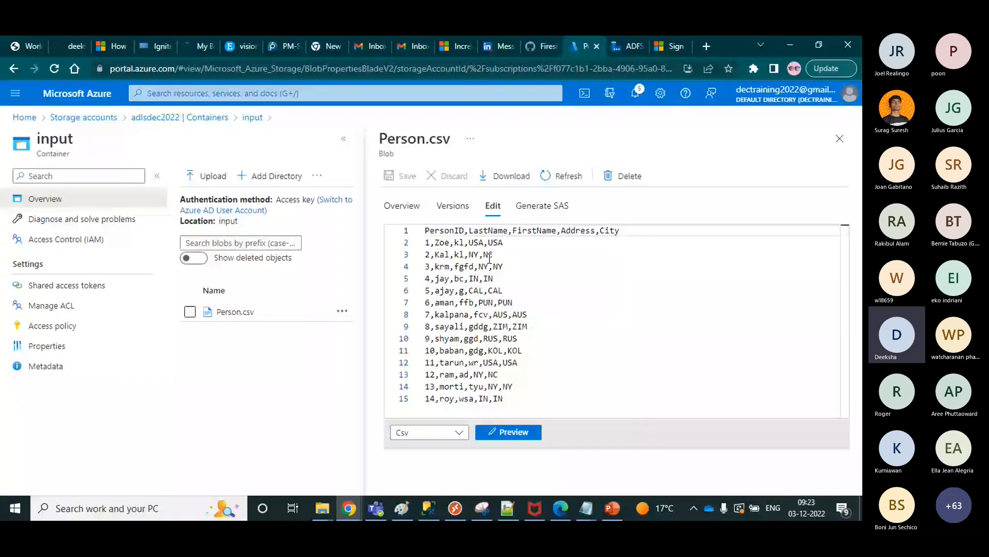
key("Escape")
double_click(228, 211)
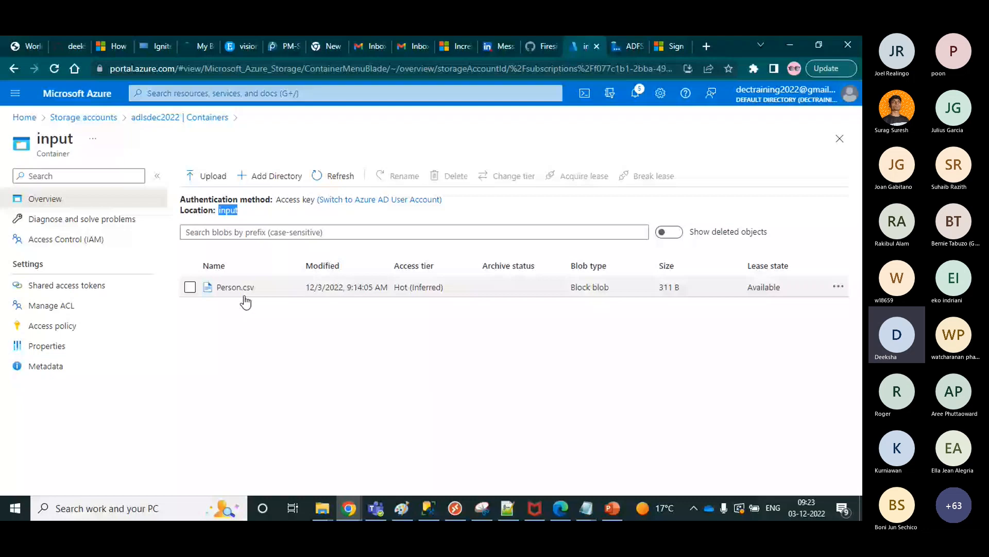
key("alt+Left")
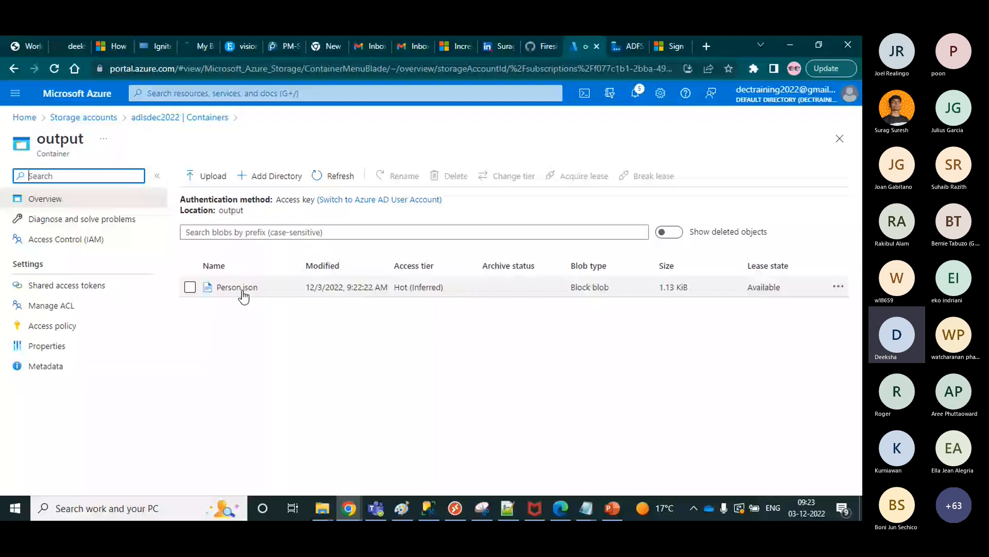
- Open Person.json in the output container and examine its records from PersonID 1 to 14 in the editing view
left_click(241, 288)
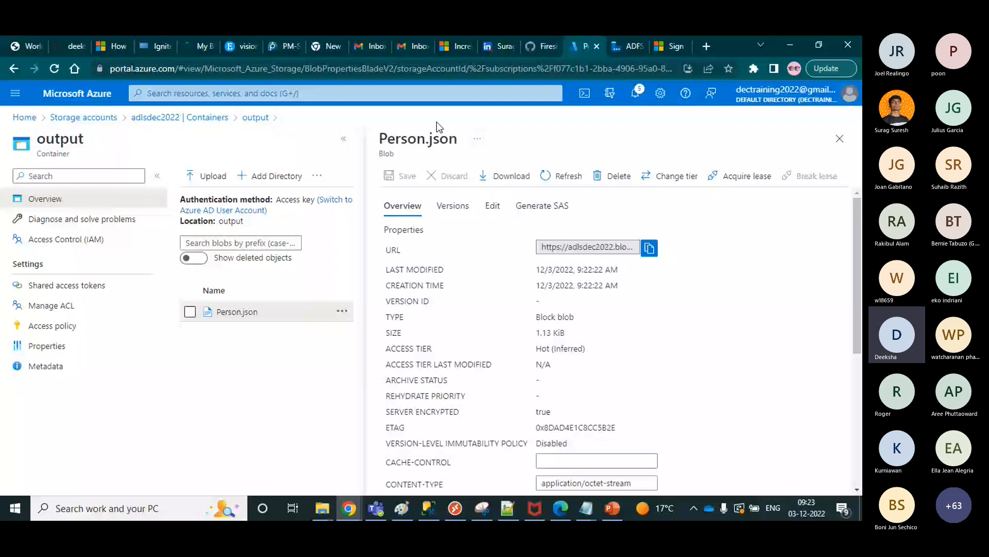
left_click(493, 205)
double_click(454, 230)
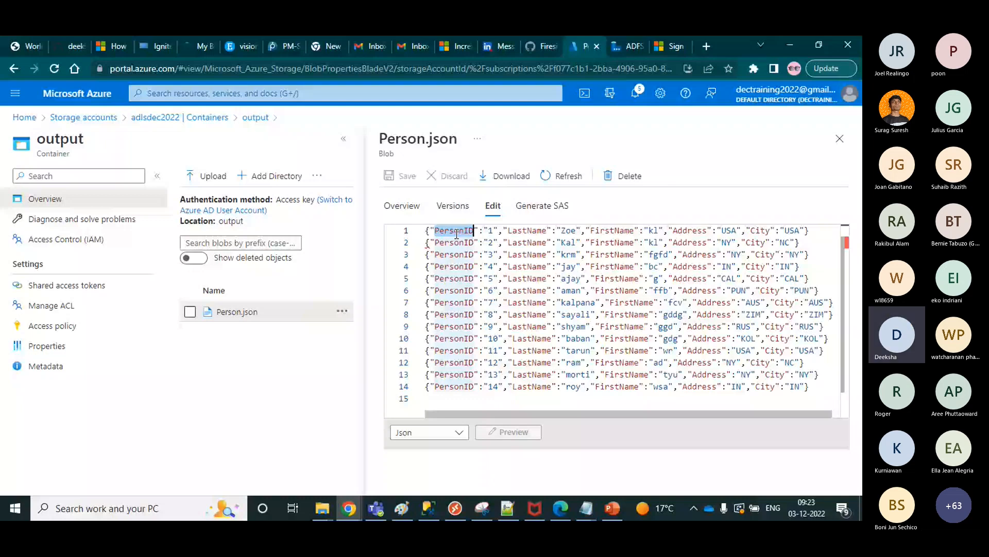
left_click(453, 233)
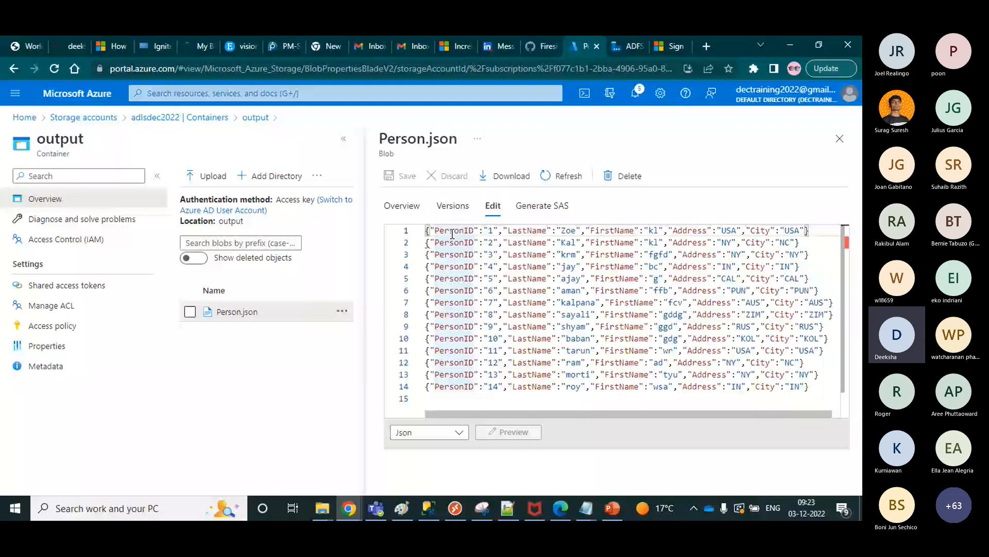
left_click_drag(453, 233, 468, 388)
- Duplicate the Person.json browser tab and compare the records with the Person.csv table in the input container
right_click(583, 46)
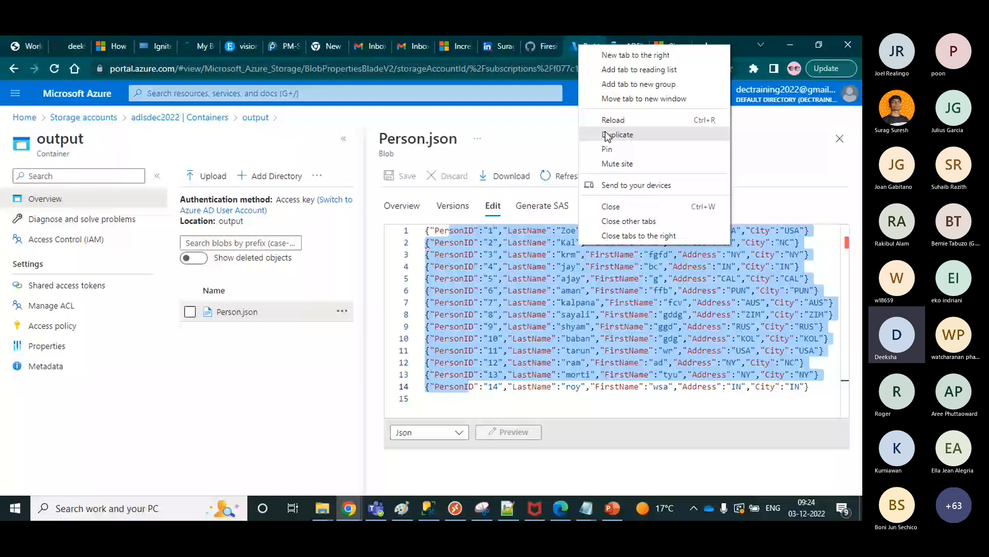
left_click(608, 135)
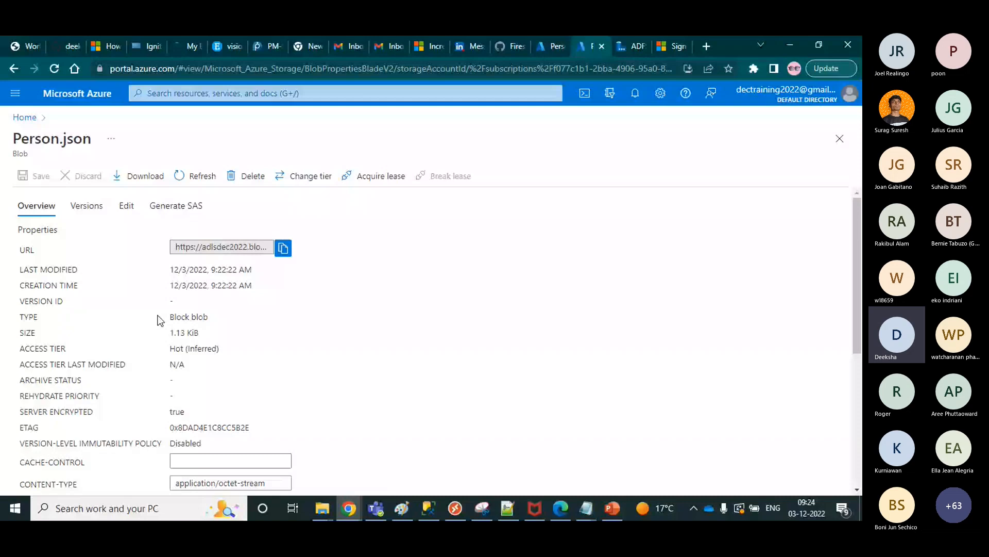
left_click(551, 46)
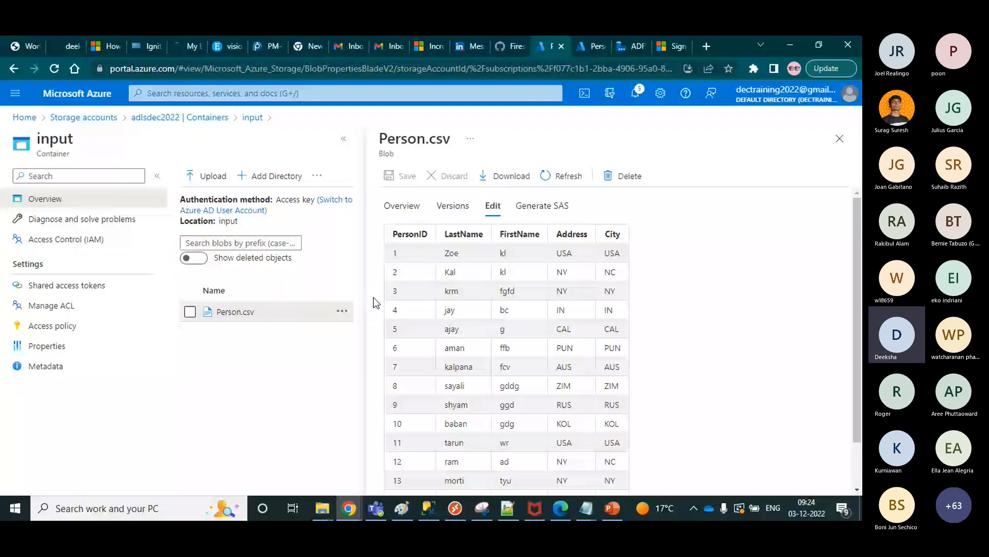
left_click_drag(444, 253, 468, 430)
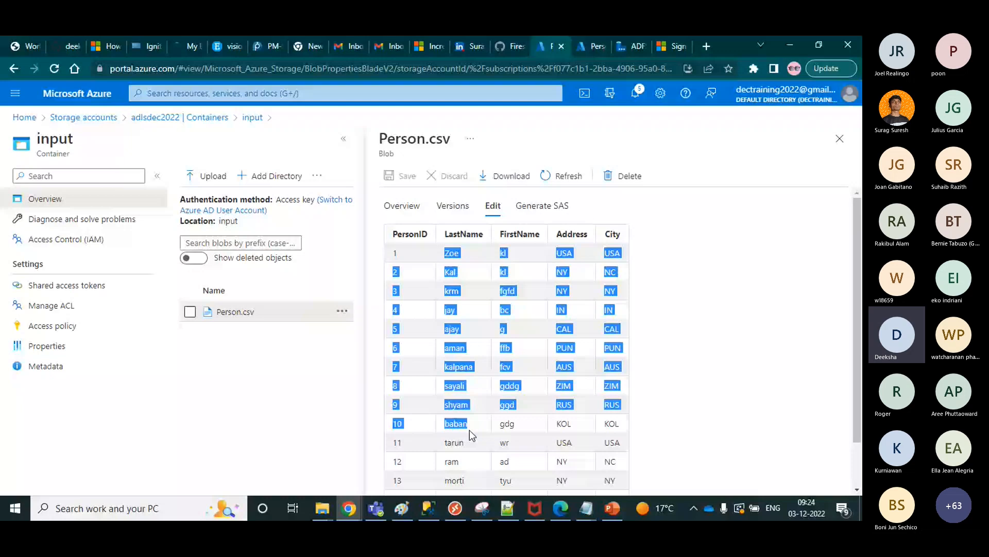
key("ctrl+Tab")
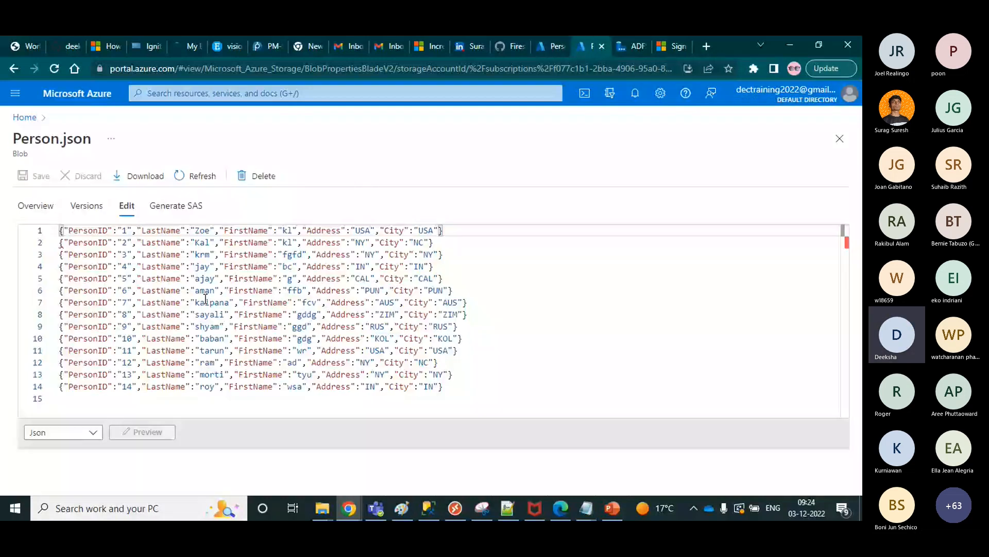
- Switch to Data Factory, try a second Copy data activity beside Input to output copy on the pipeline canvas, and delete it
left_click(629, 41)
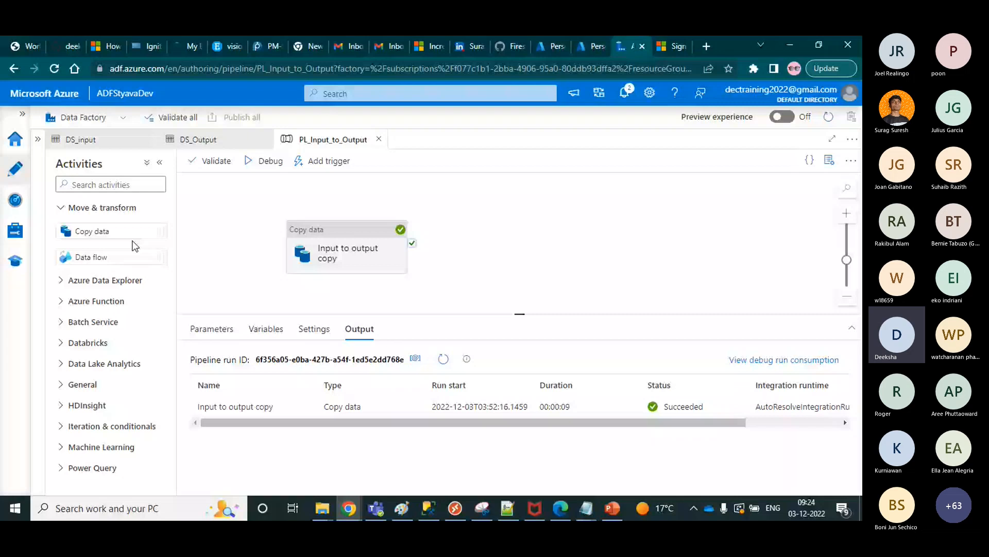
left_click_drag(135, 245, 455, 251)
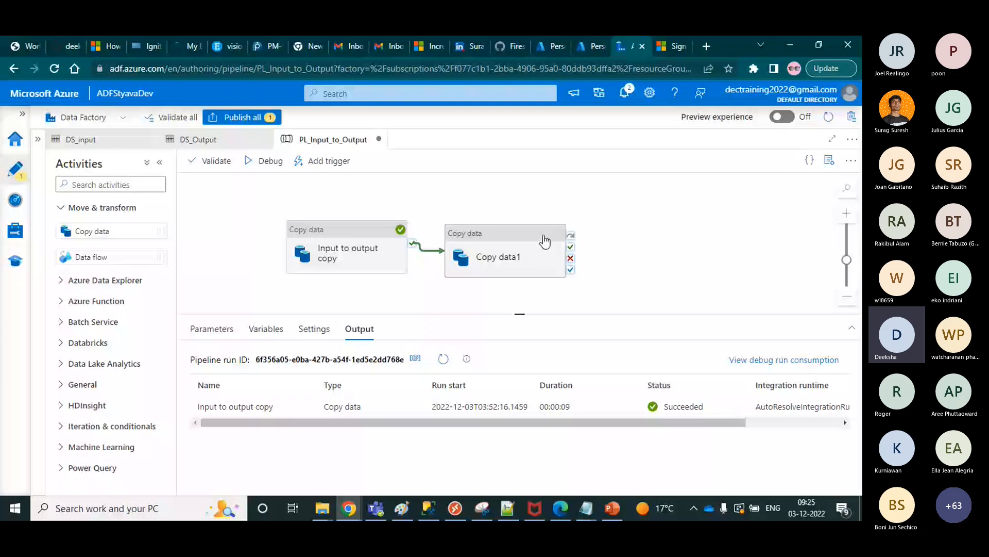
key("Delete")
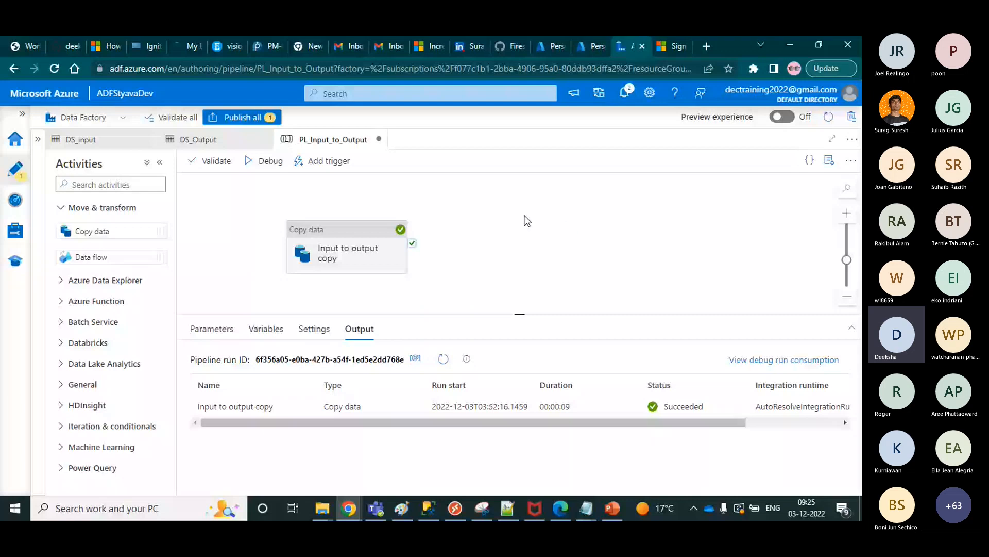
- Switch to the How Azure Data Factory Works slide in PowerPoint, then to the Teams meeting, and read through the earlier and latest chat messages
left_click(613, 517)
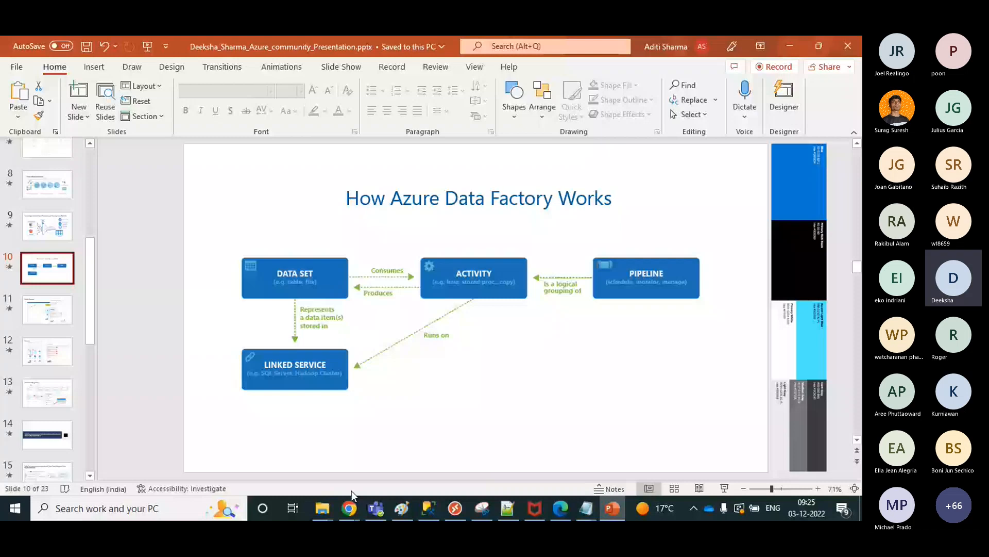
left_click(349, 508)
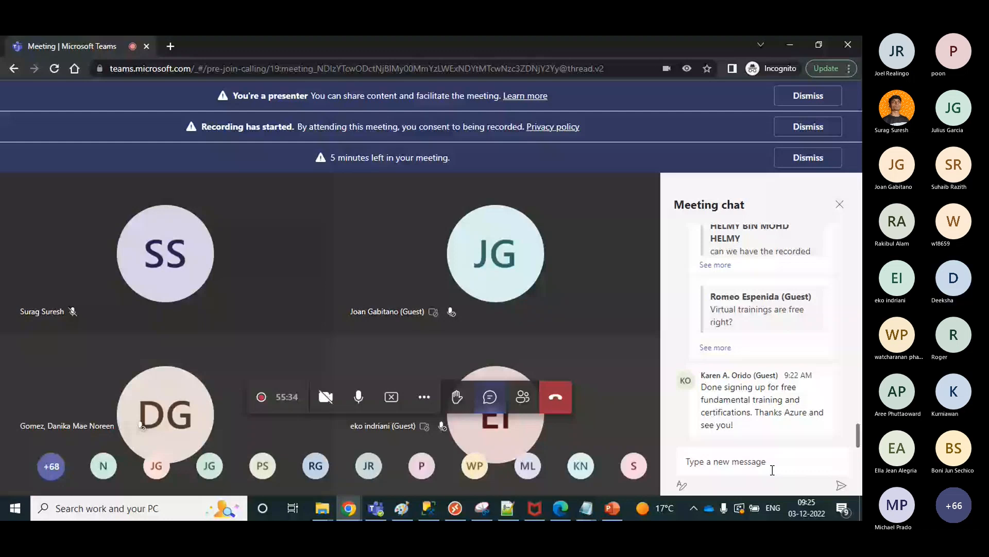
left_click_drag(858, 445, 858, 412)
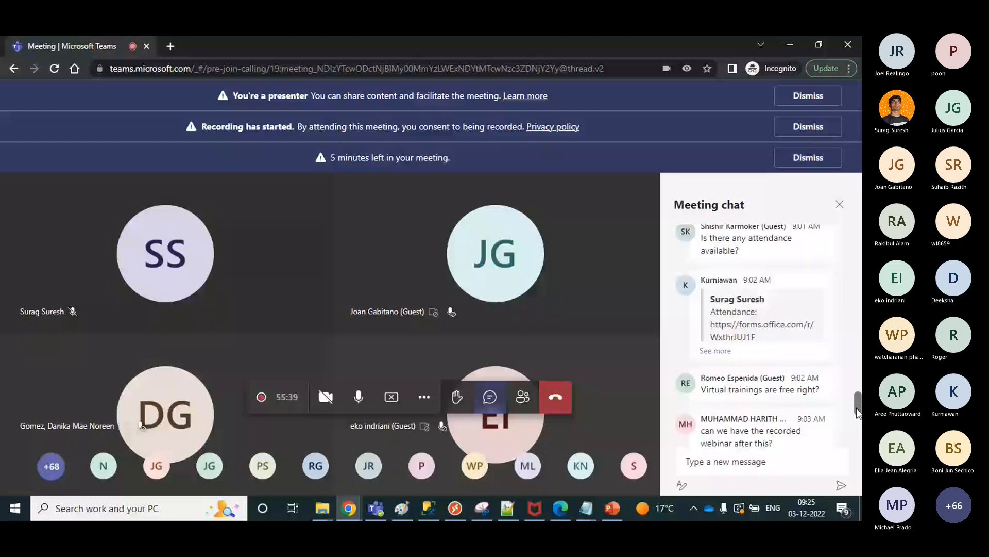
left_click_drag(857, 407, 851, 394)
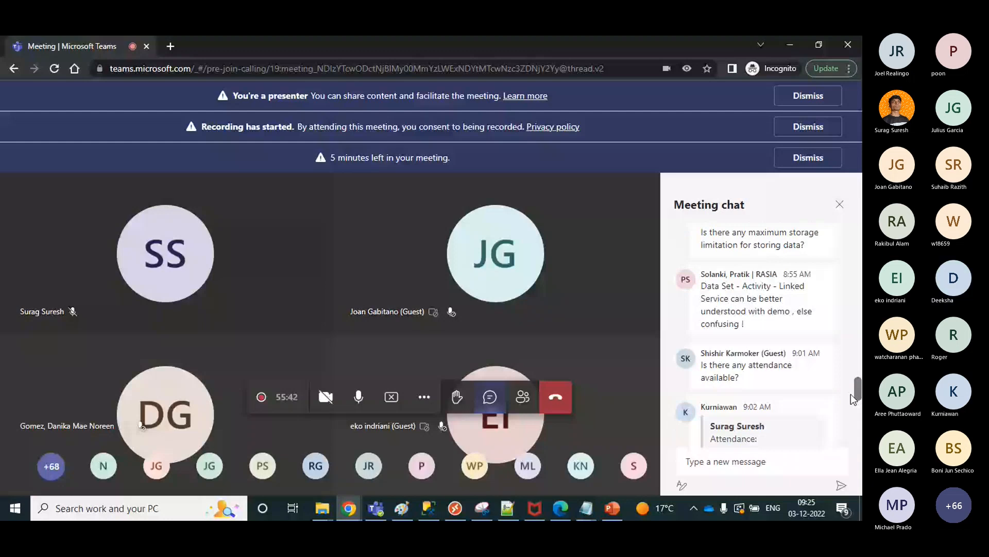
left_click_drag(851, 394, 861, 447)
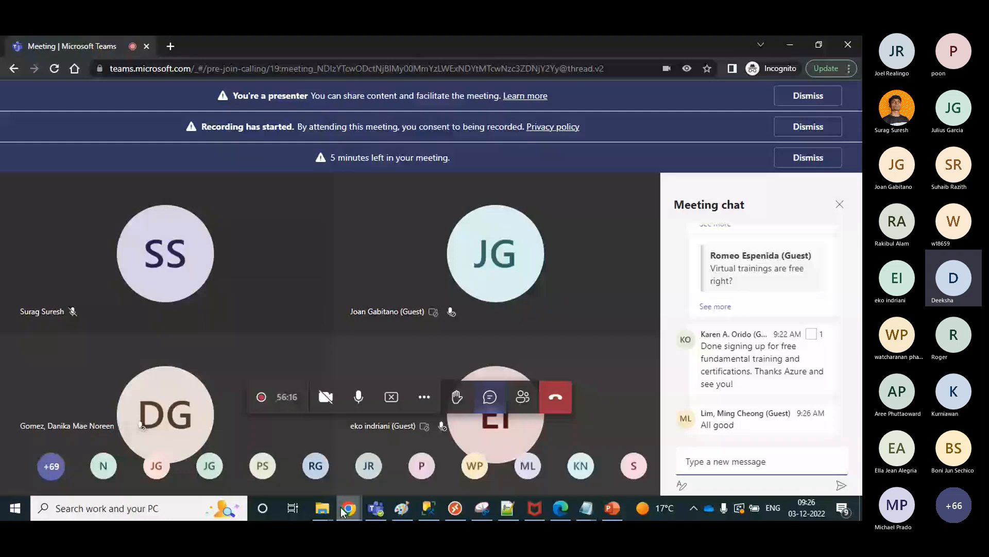
- Return to Data Factory, reposition the Input to output copy activity nearer the canvas centre, and display its source settings
left_click(343, 511)
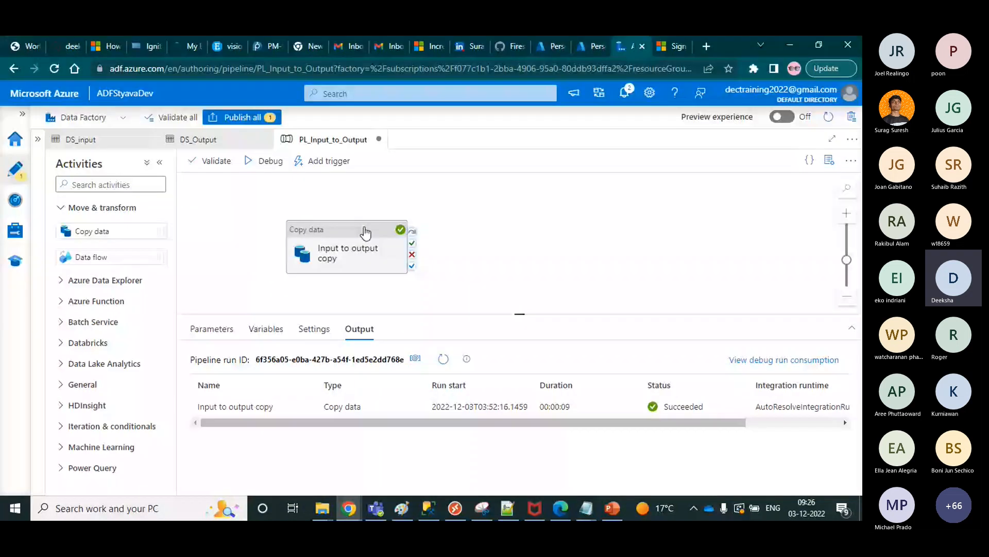
left_click_drag(365, 232, 472, 225)
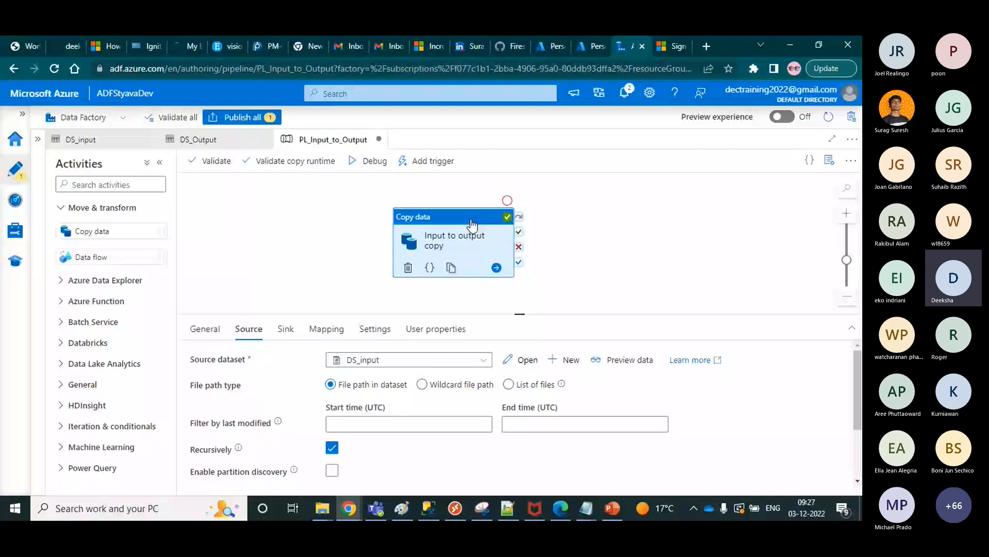
left_click(474, 260)
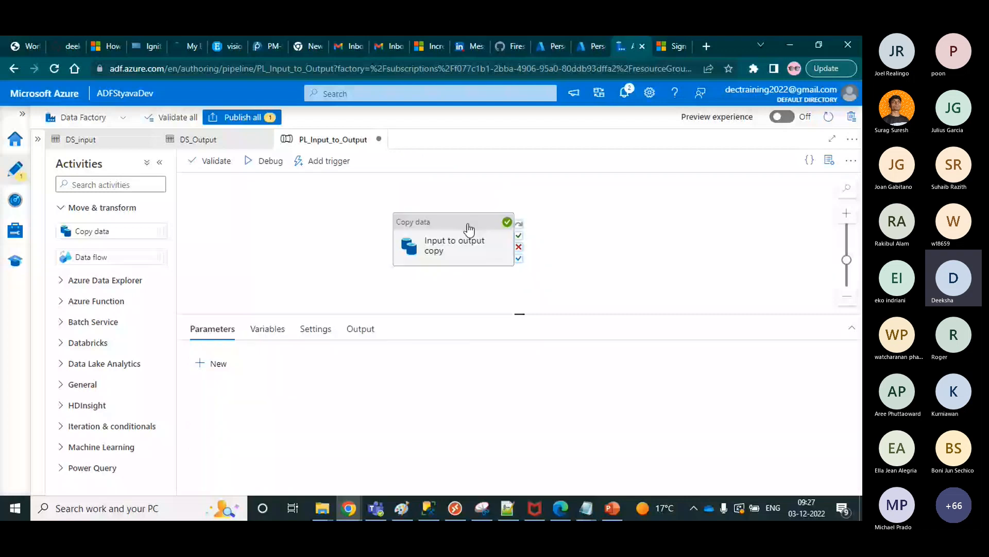
left_click(470, 225)
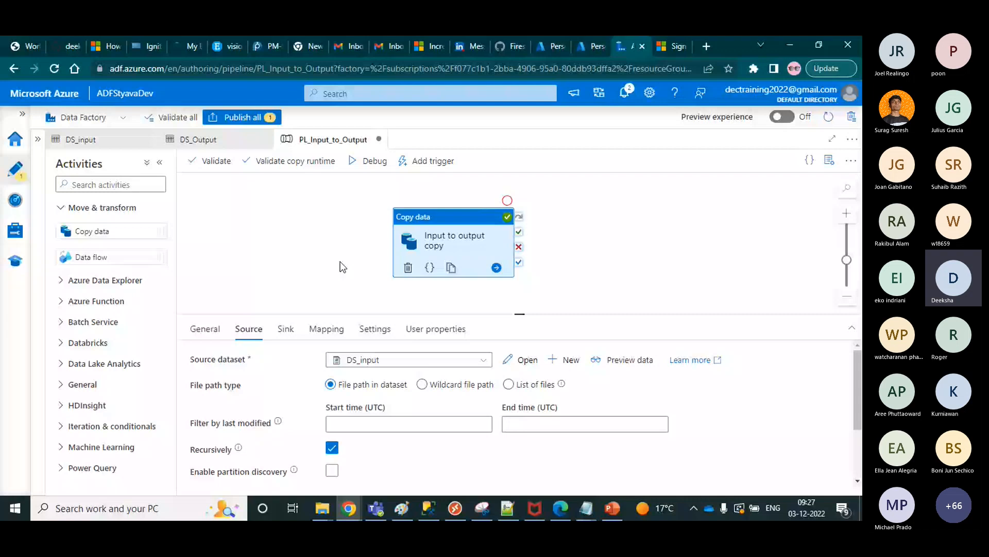
- Open the factory's linked services, examine the data store types offered for a new linked service, and cancel
left_click(15, 230)
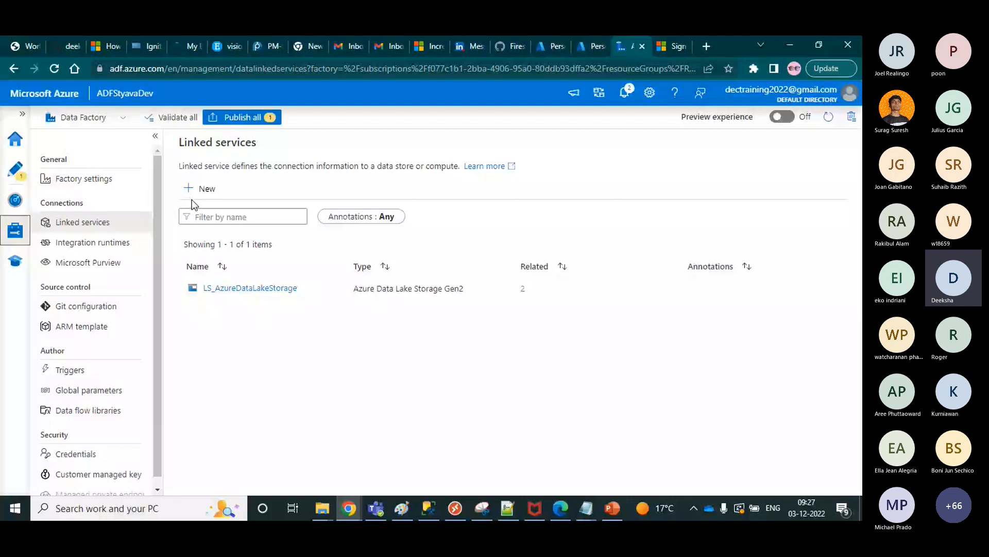
left_click(191, 198)
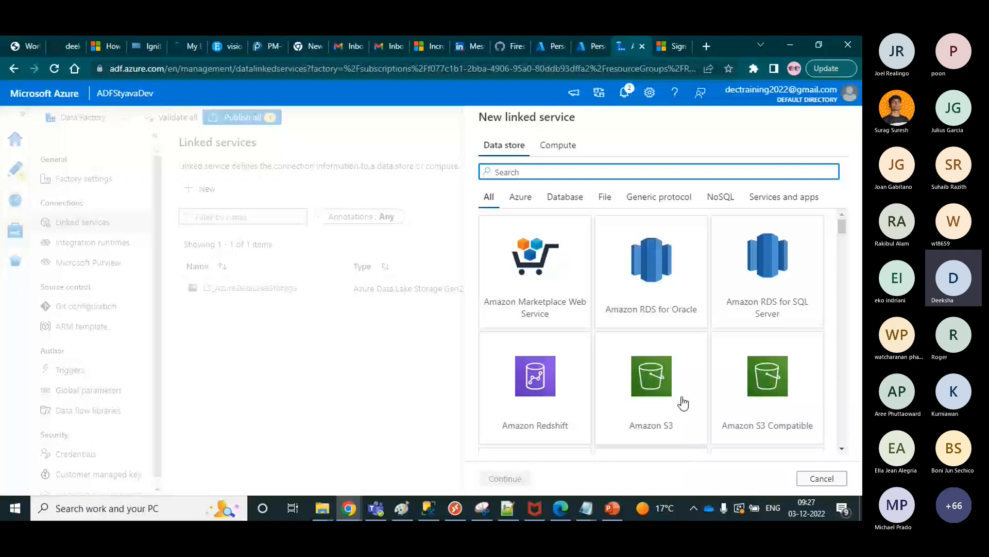
left_click(822, 478)
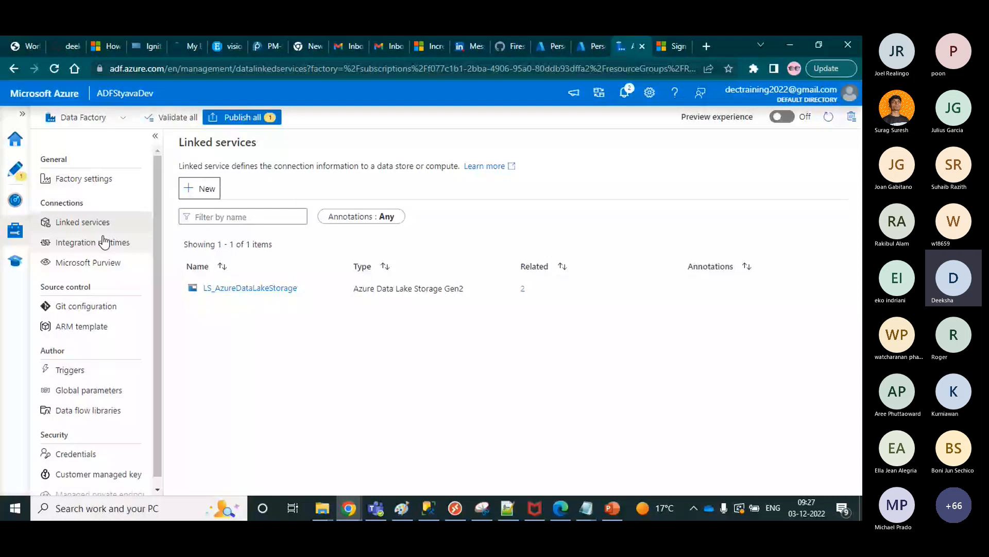
- Open the integration runtimes page and read its description of the compute infrastructure at a larger zoom
left_click(105, 242)
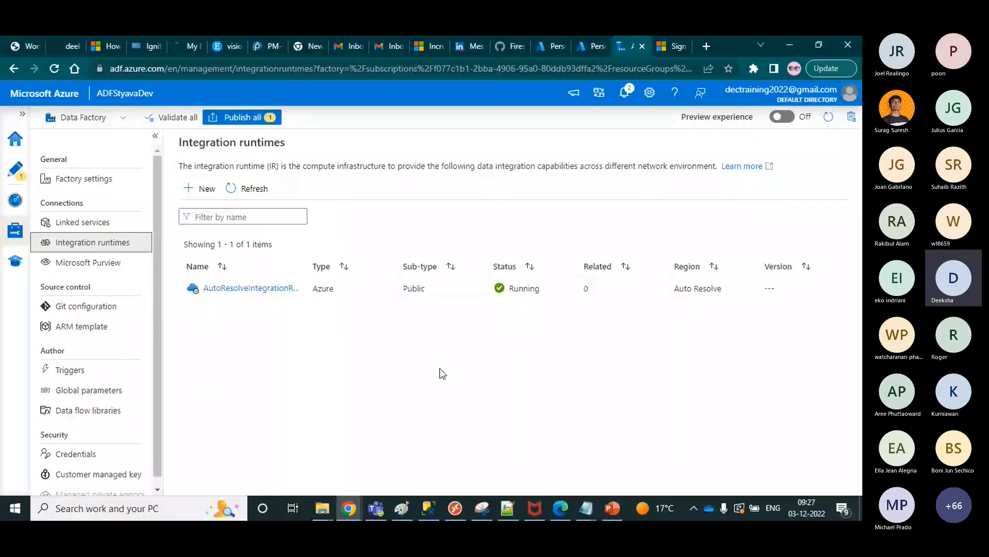
scroll(351, 176, "up", 3)
left_click_drag(286, 163, 448, 164)
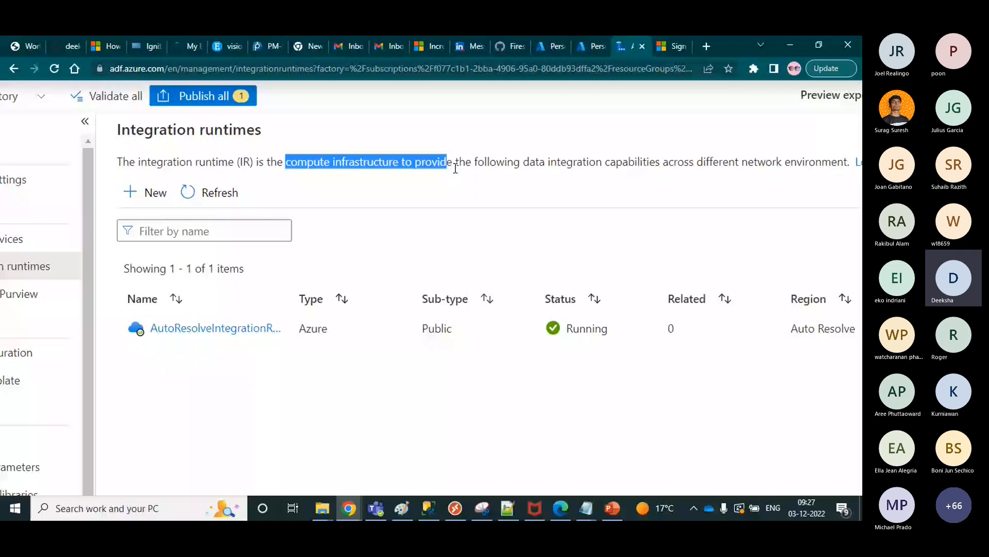
scroll(455, 168, "down", 3)
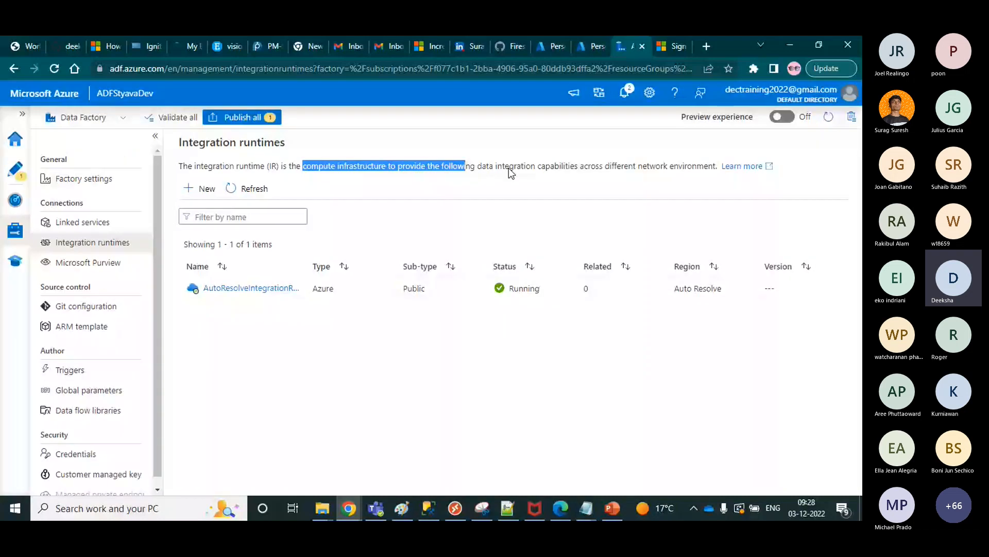
left_click(510, 172)
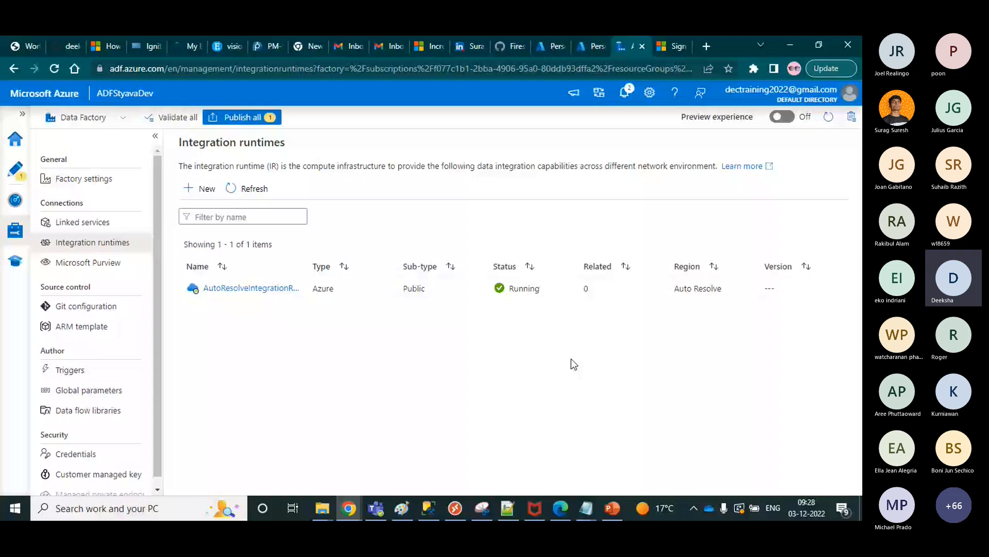
- Examine the Azure, Self-Hosted and Azure-SSIS options for a new integration runtime, and close the setup without creating one
left_click(196, 190)
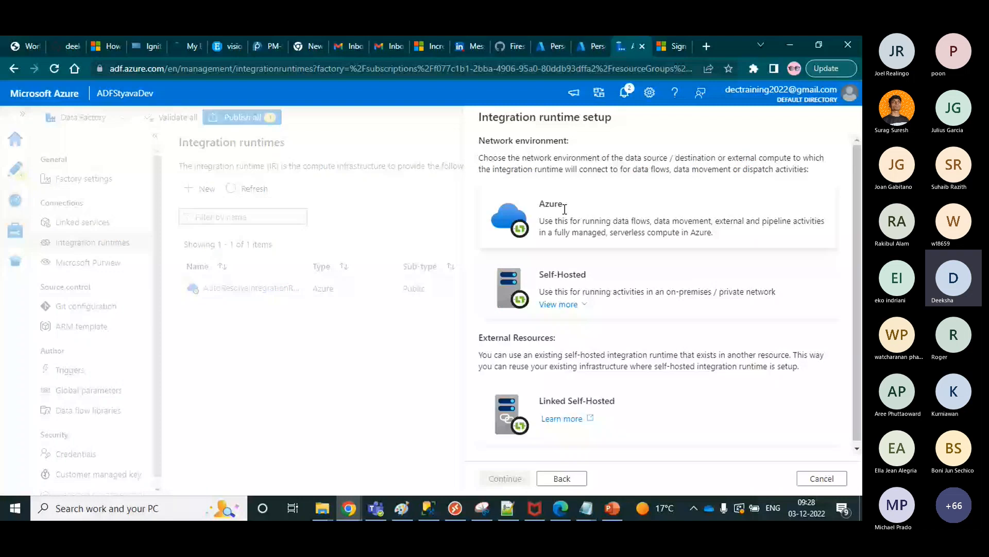
left_click_drag(565, 209, 625, 222)
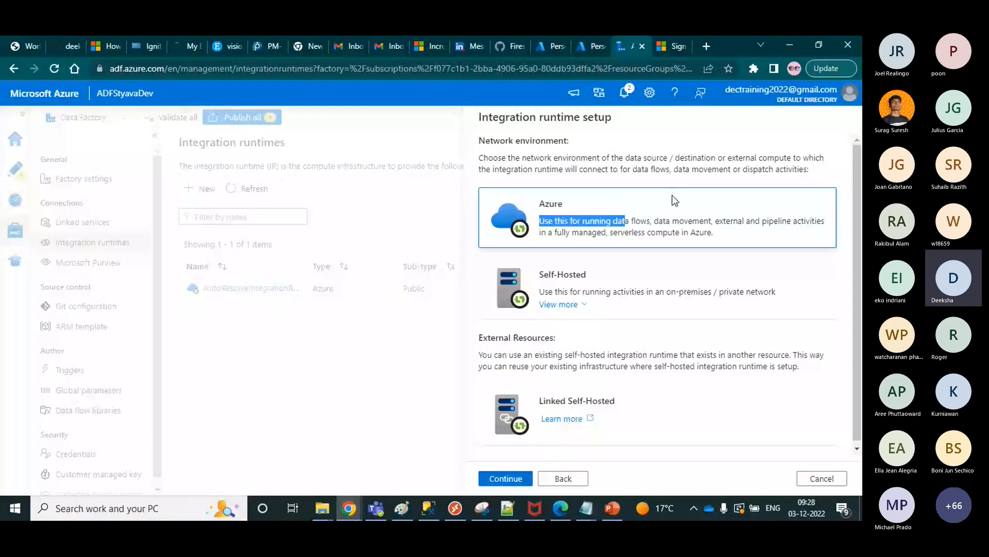
left_click_drag(642, 292, 711, 296)
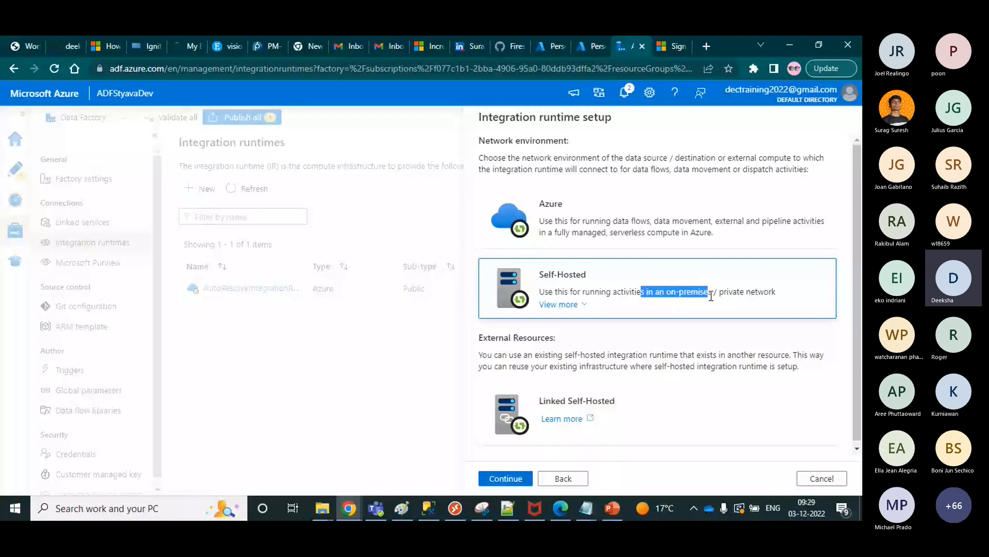
left_click(563, 478)
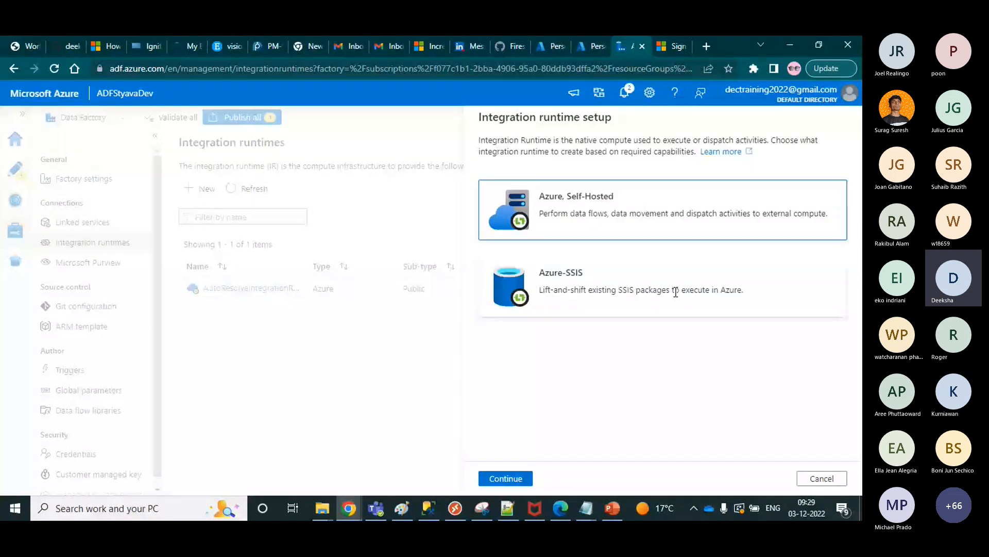
left_click(676, 292)
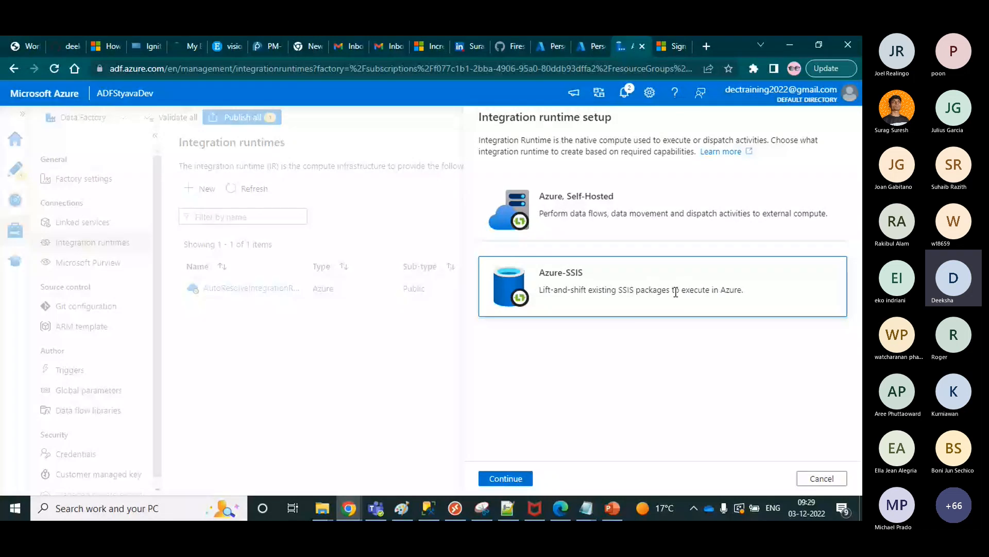
left_click(344, 407)
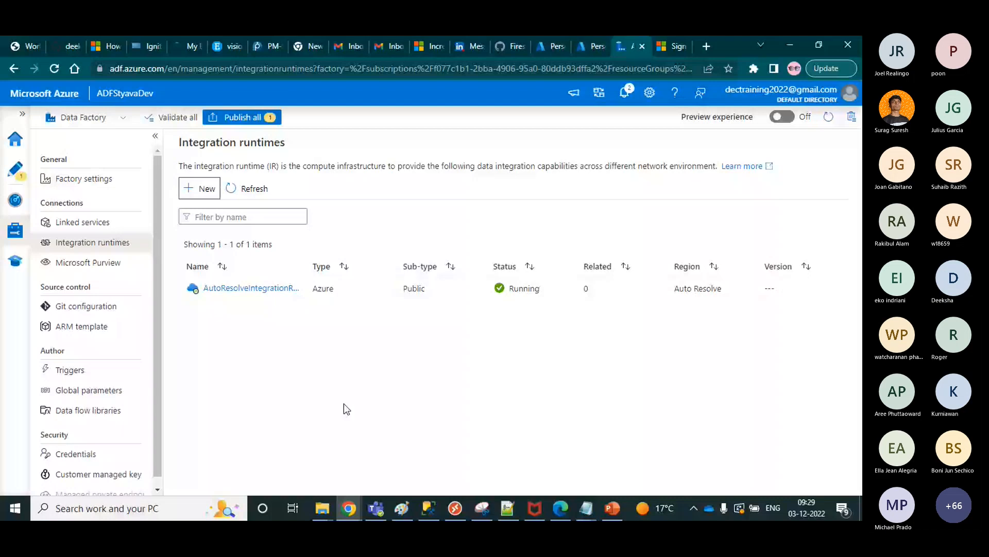
- Switch to the Teams meeting and read the chat questions about customised Spark code and ETL
key("alt+Tab")
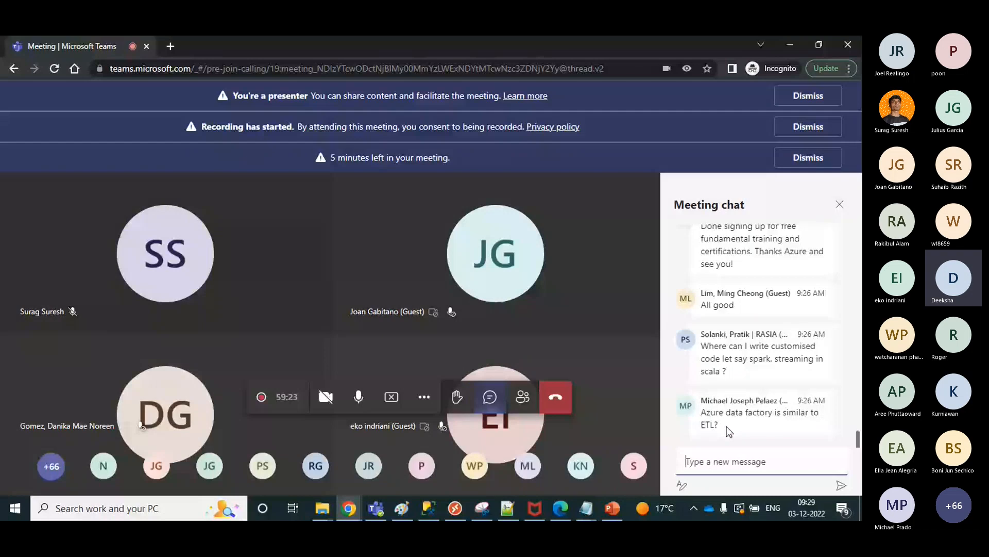
left_click(755, 359)
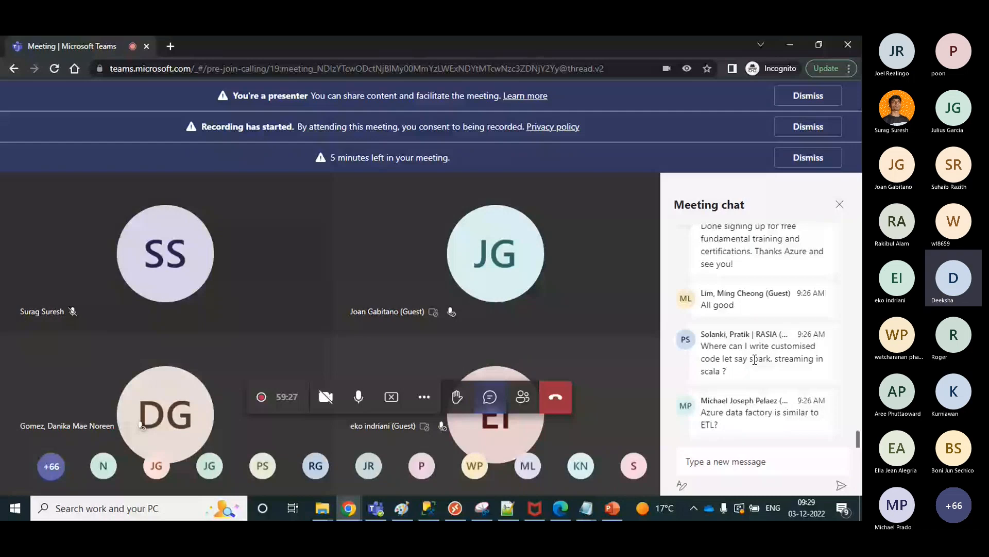
- Switch to Azure Data Factory and add a Databricks Notebook activity to PL_Input_to_Output, connected to the success output of the Input to output copy activity
key("alt+Tab")
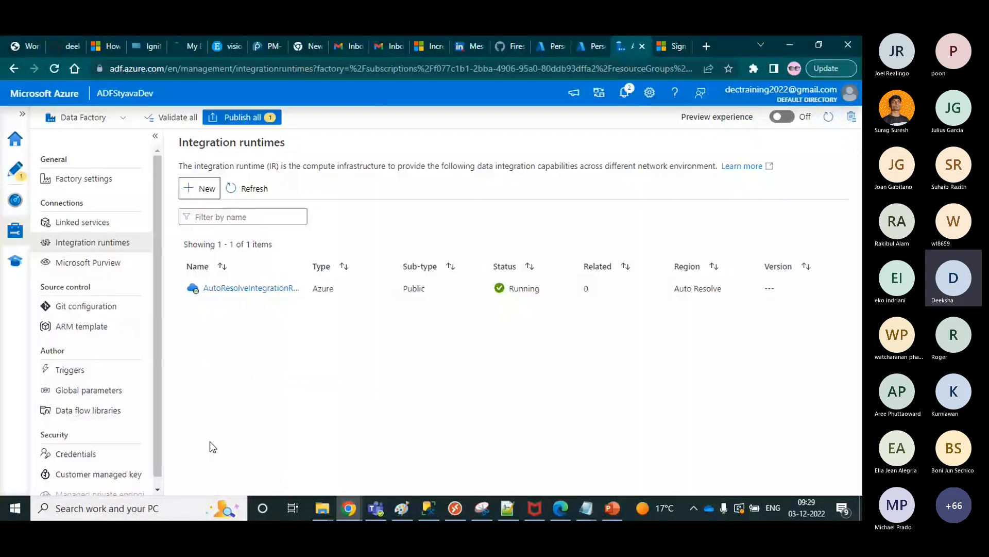
left_click(13, 168)
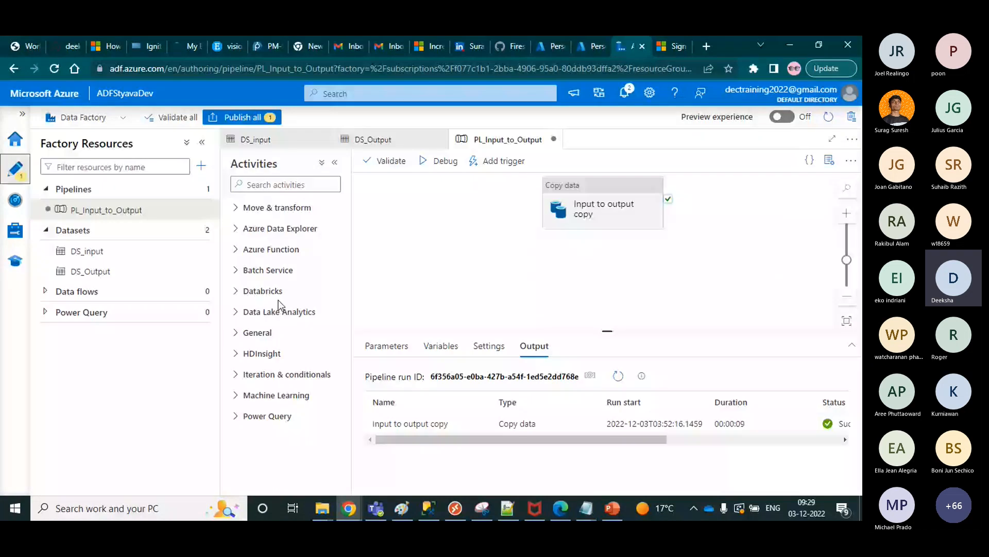
left_click(243, 251)
left_click(248, 317)
left_click_drag(254, 338, 685, 222)
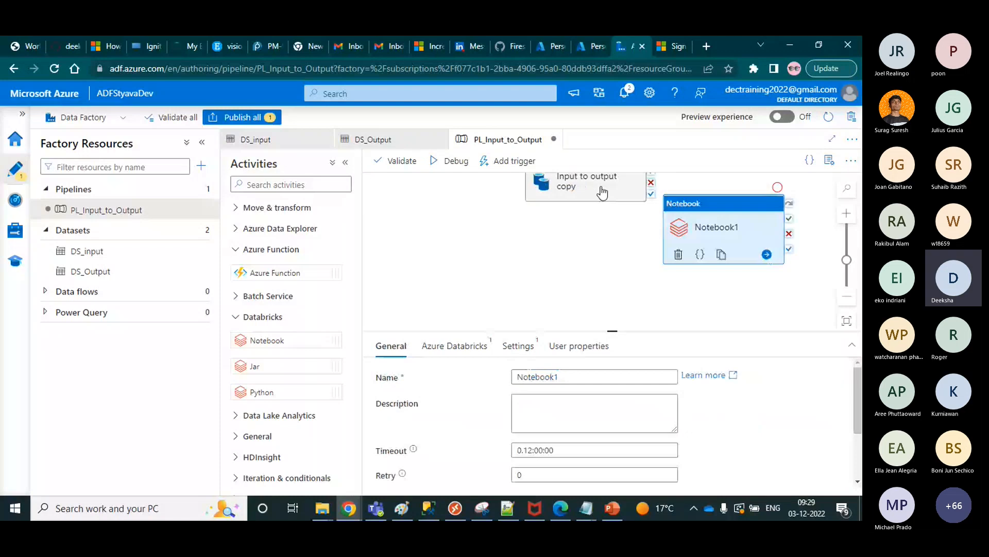
left_click_drag(602, 193, 566, 246)
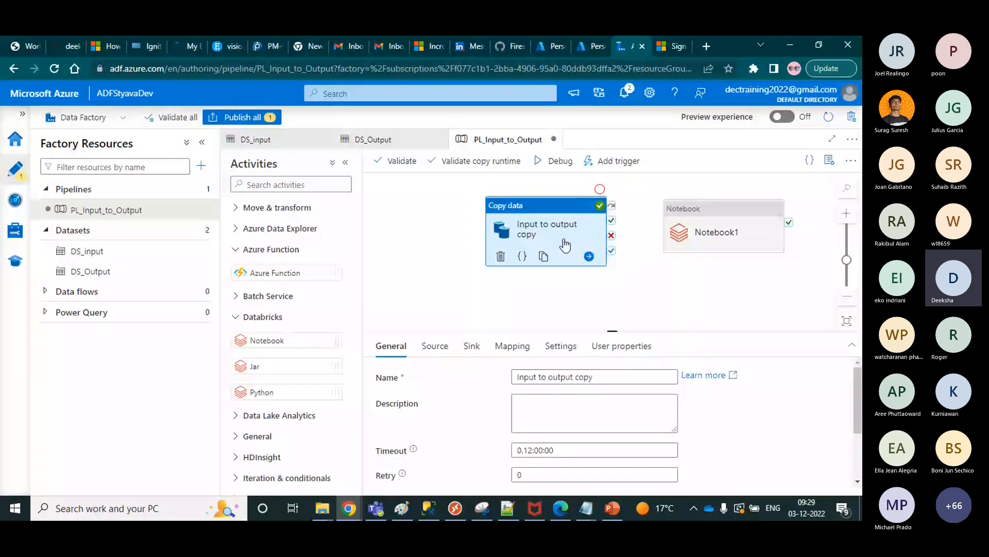
left_click_drag(611, 221, 714, 232)
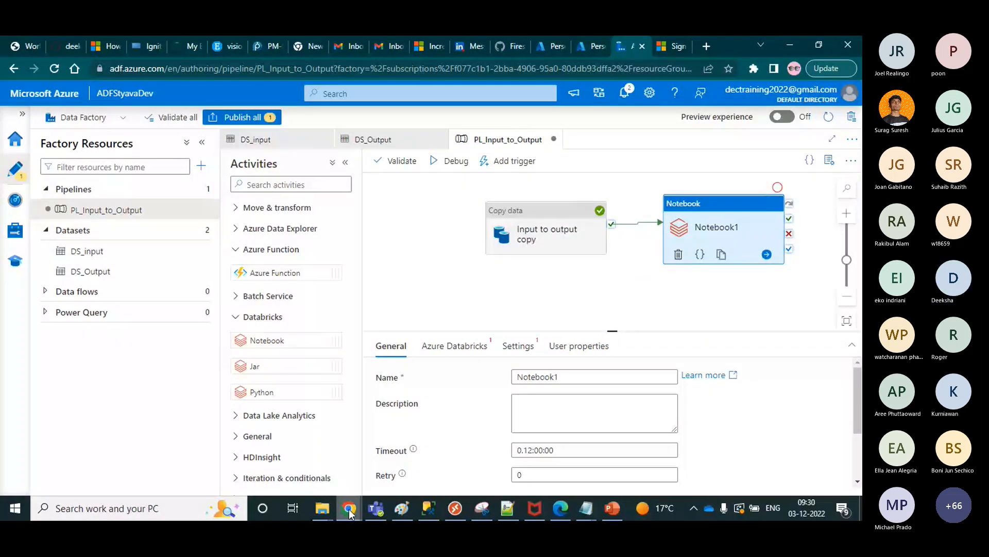
- Return to the Teams meeting and read the chat question about Azure Data Factory's similarity to ETL
mouse_move(349, 510)
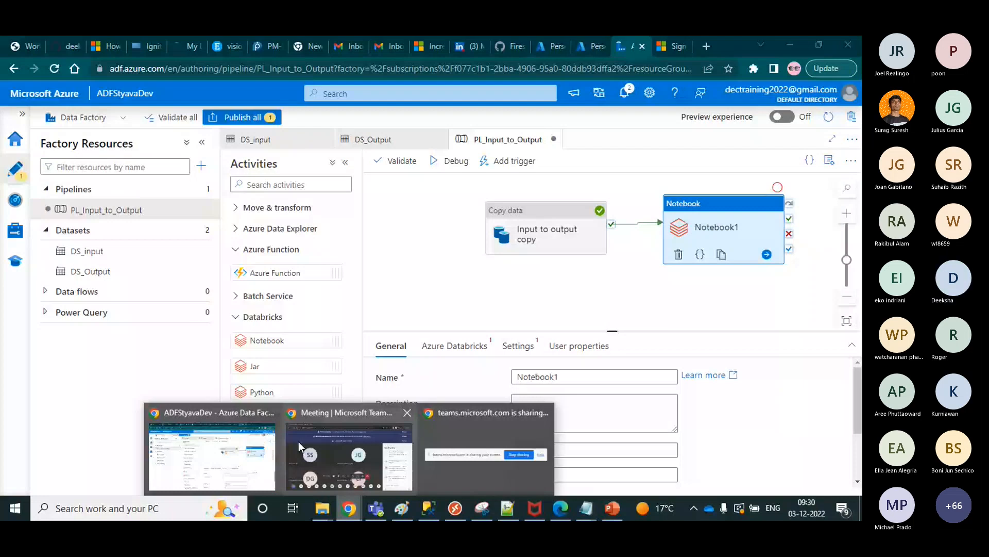
left_click(298, 442)
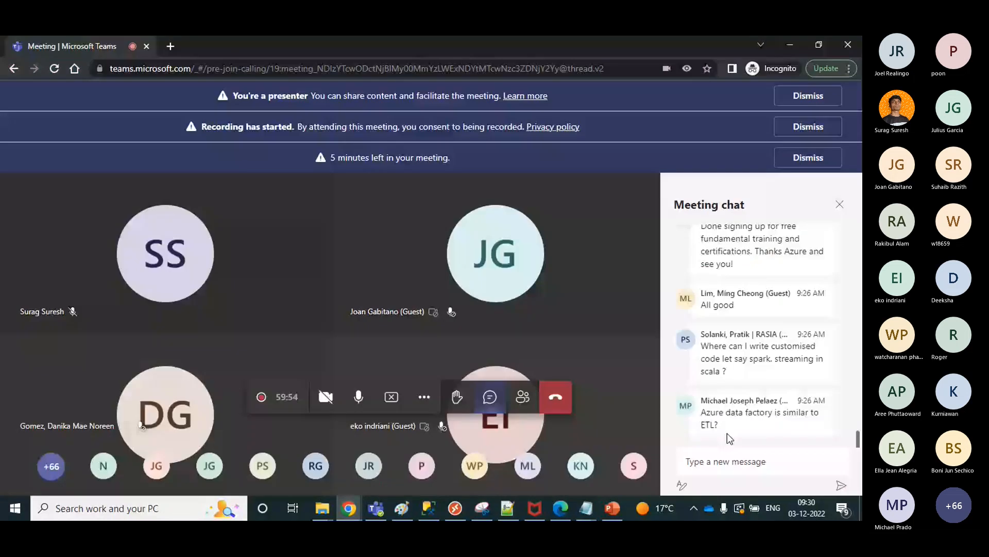